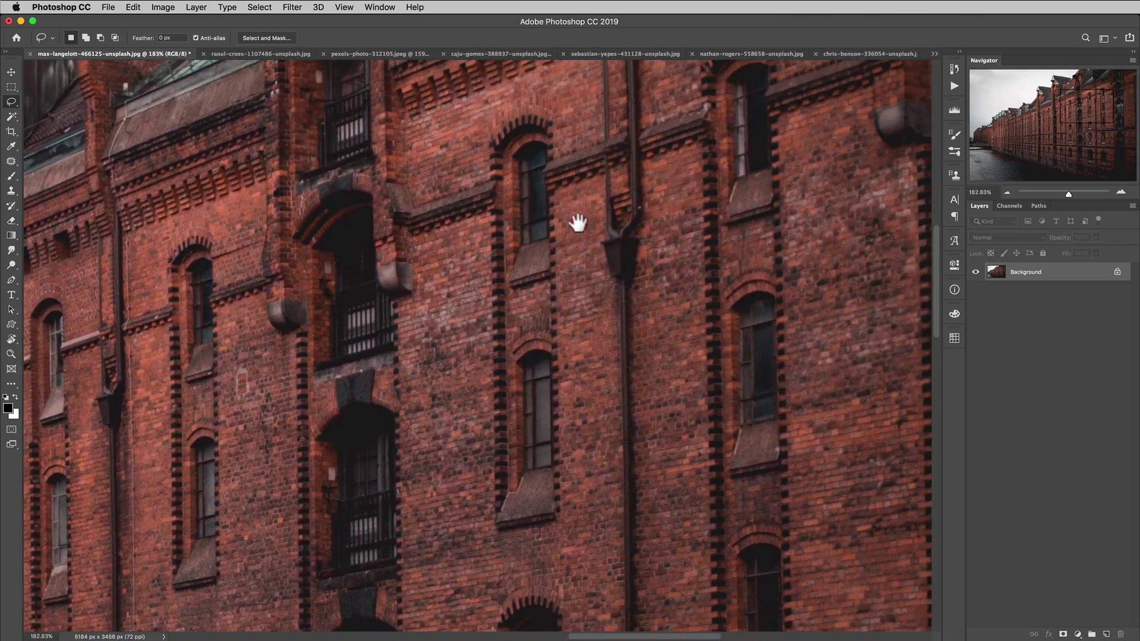
Draw a rectangular marquee about 160 by 806 px around the two stacked windows in the middle of the brick wall
left_click(11, 87)
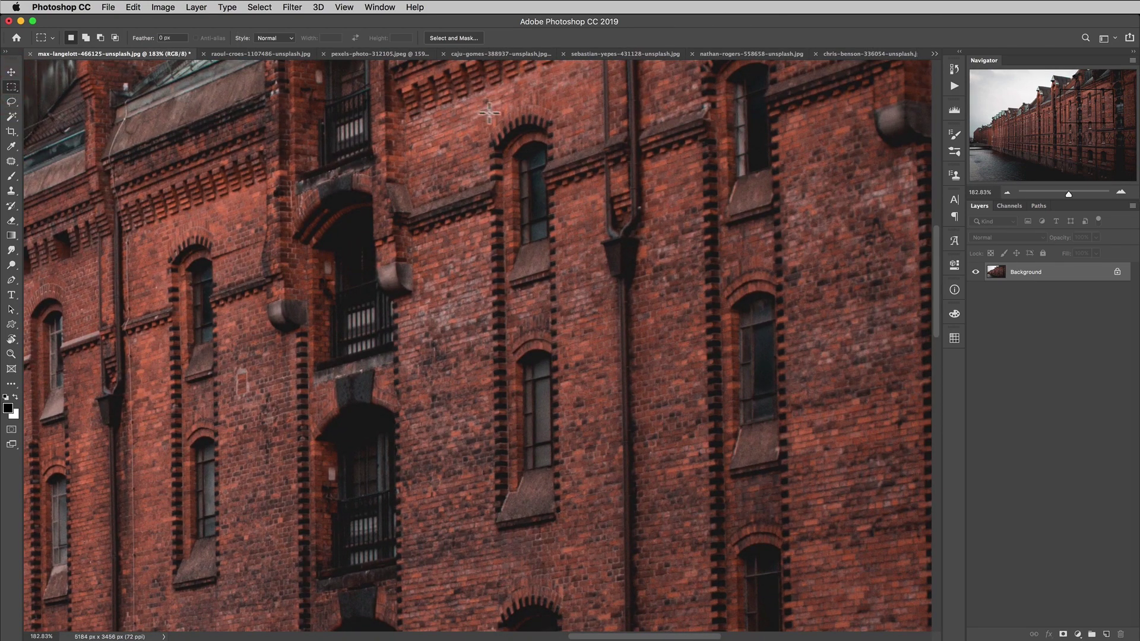
left_click_drag(554, 380, 566, 541)
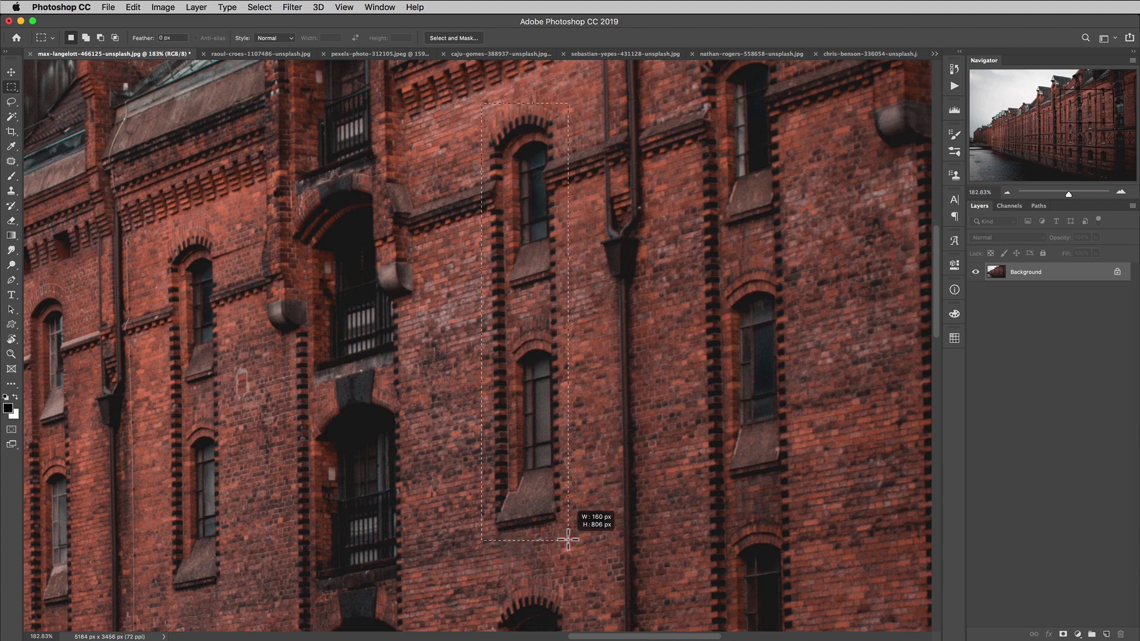
left_click_drag(568, 540, 568, 540)
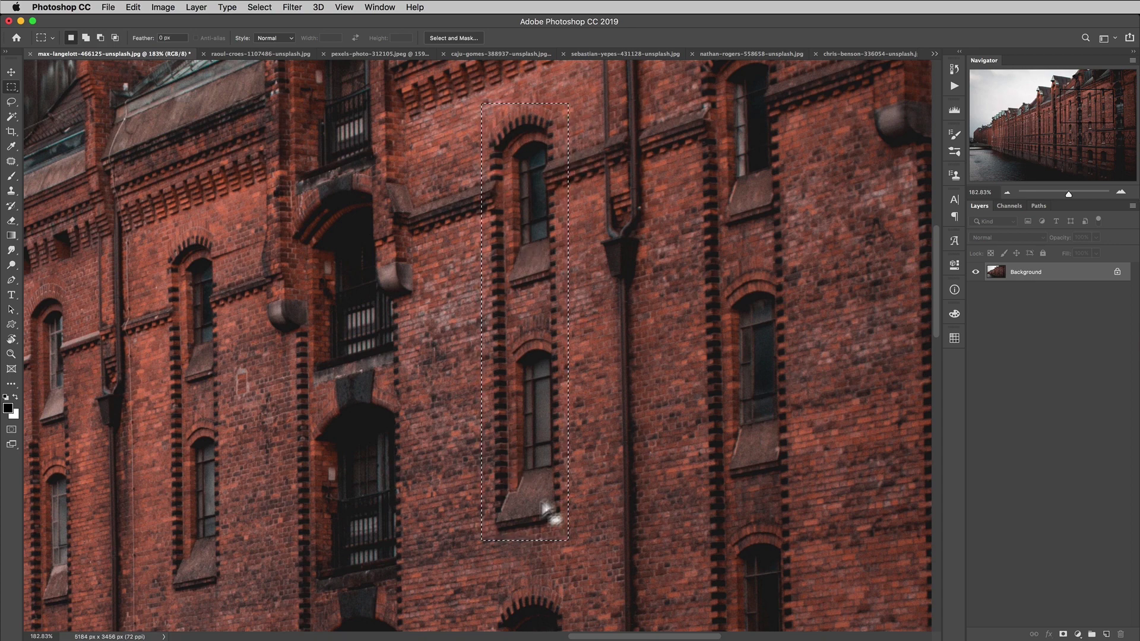
Open Content-Aware Fill for the selected windows and widen the image pane beside the preview
left_click(133, 7)
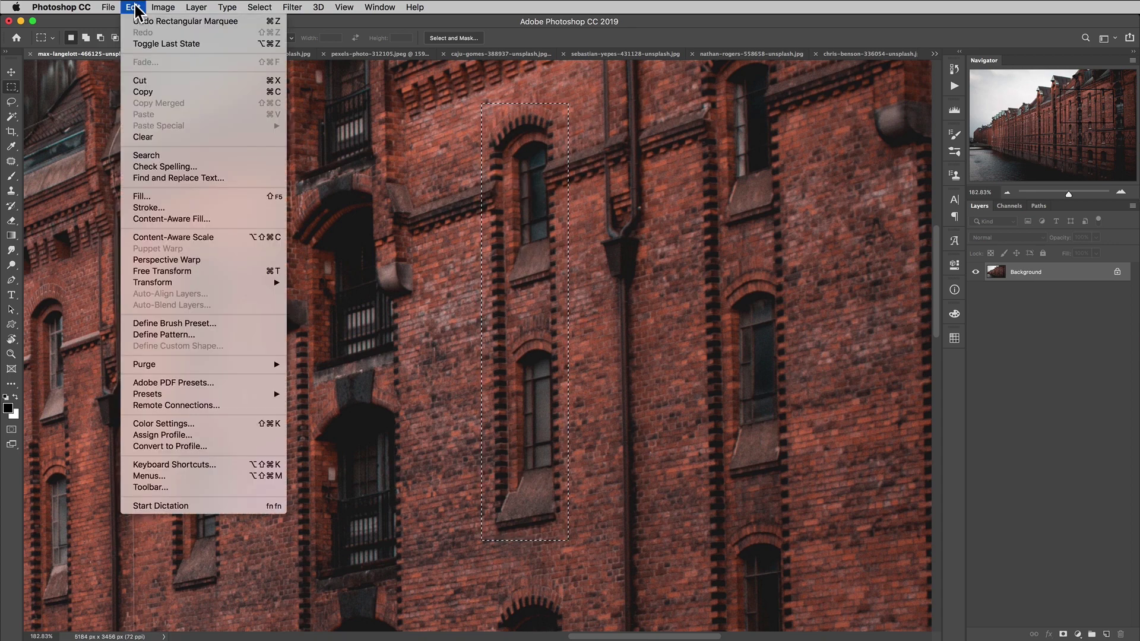
left_click(178, 219)
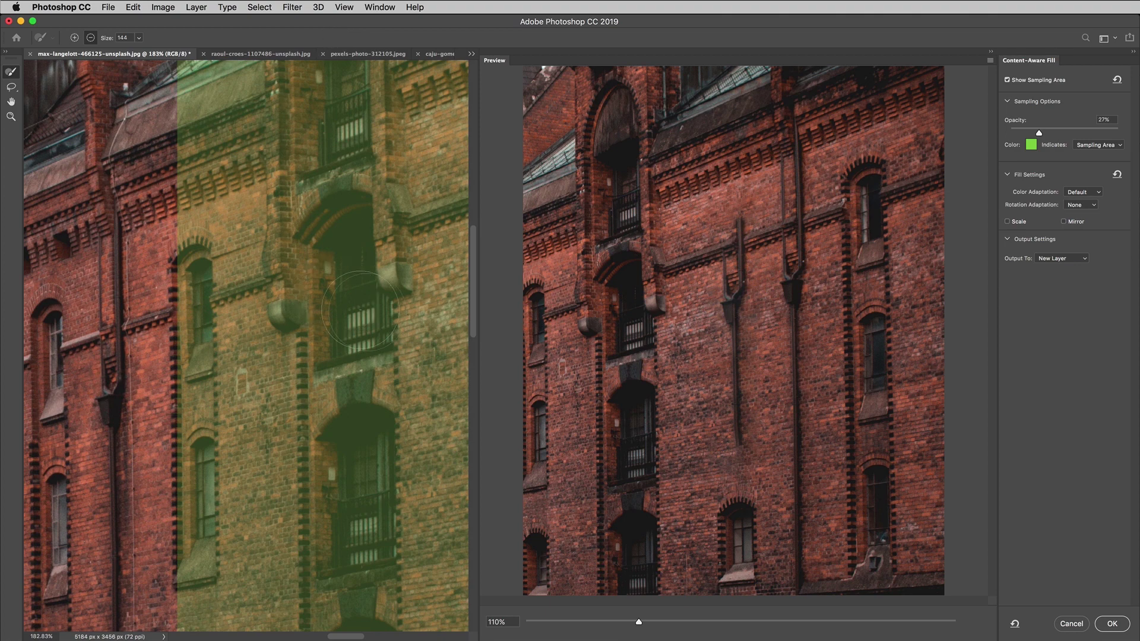
mouse_move(475, 357)
left_mouse_down()
mouse_move(751, 353)
mouse_move(555, 350)
left_mouse_up()
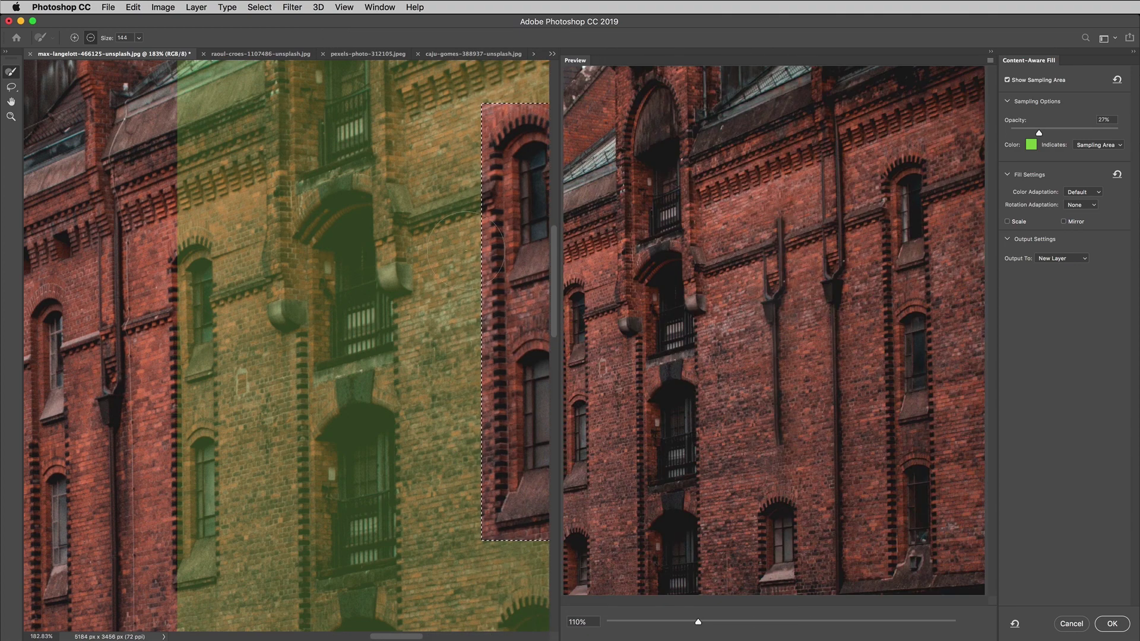
left_click(293, 8)
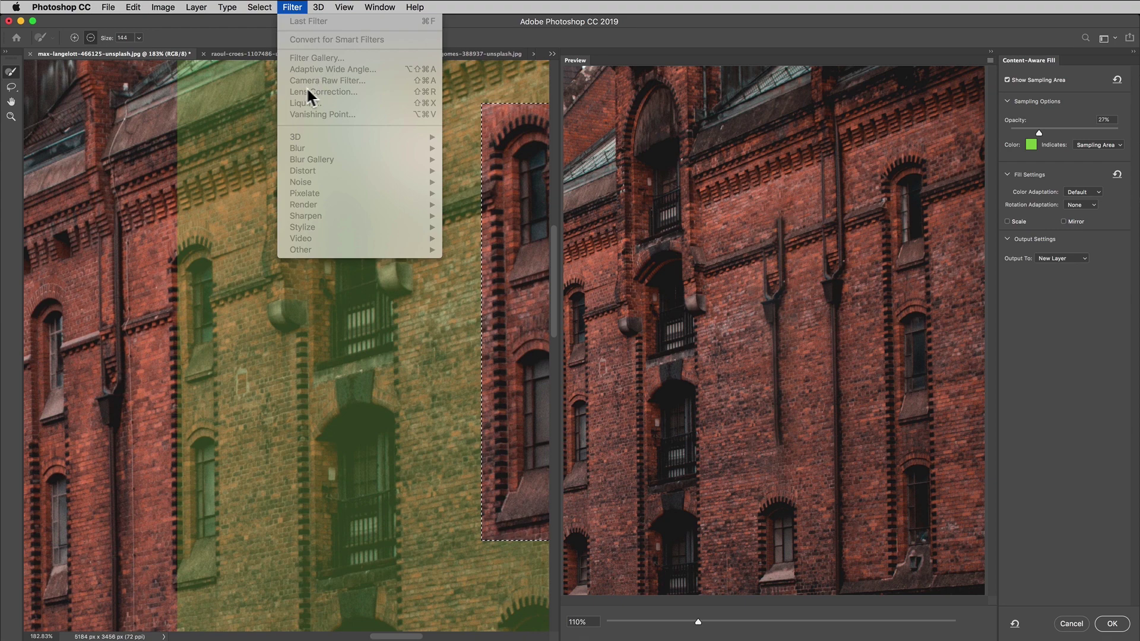
left_click(293, 8)
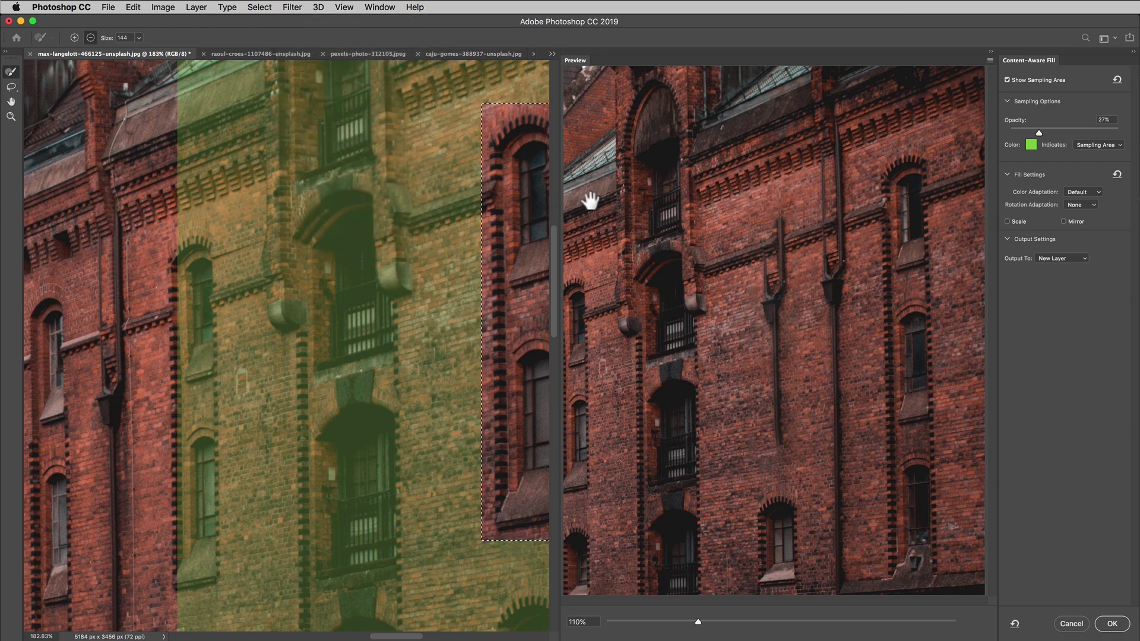
key("space")
left_click_drag(465, 330, 254, 319)
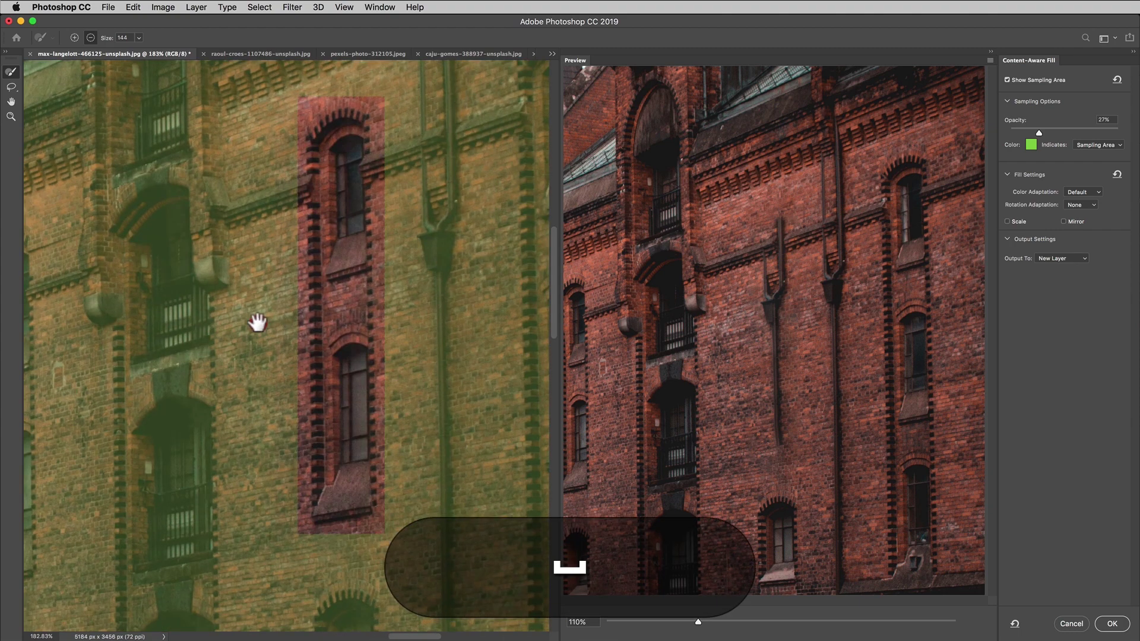
key("super+minus")
key("super+minus")
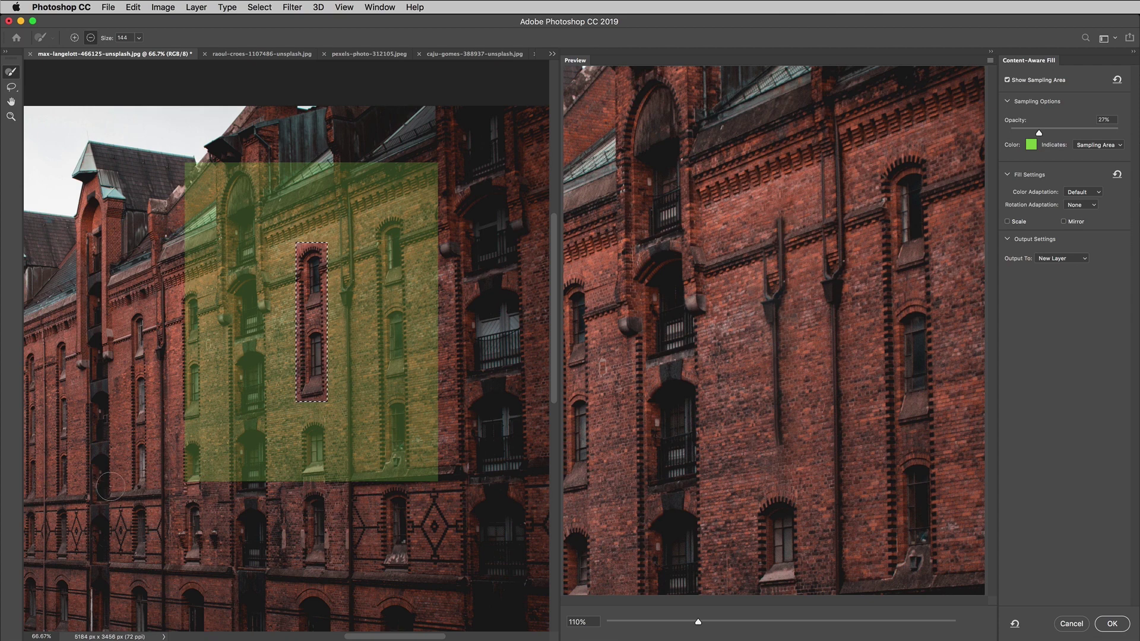
Trim the upper-left, upper-right and lower-right corners off the window selection by subtracting with the Lasso tool
left_click(11, 87)
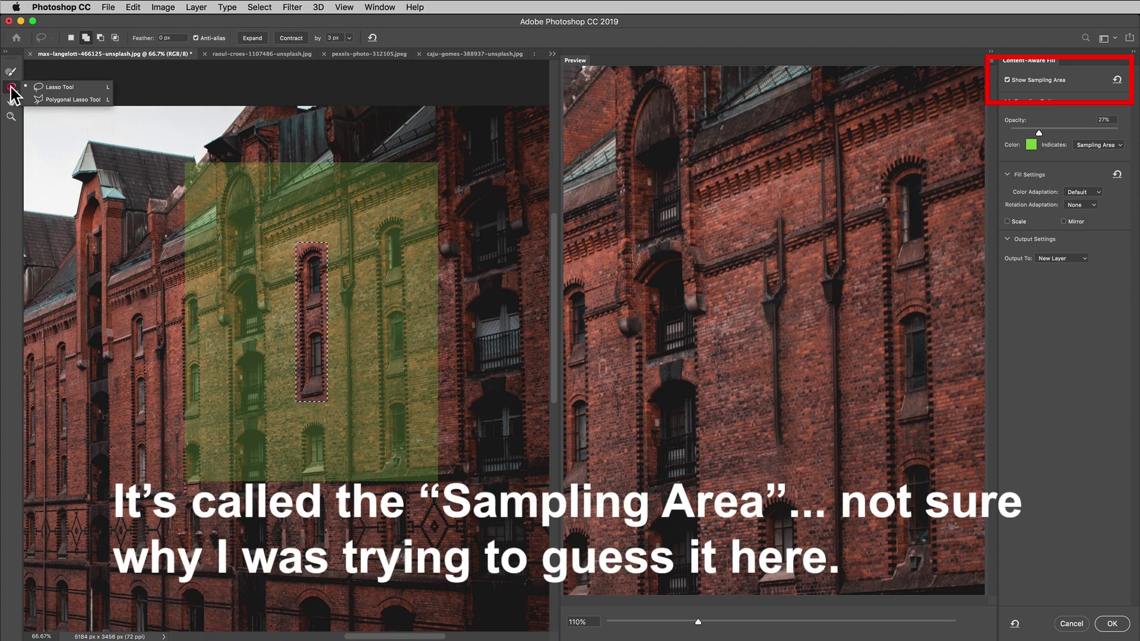
left_click(11, 89)
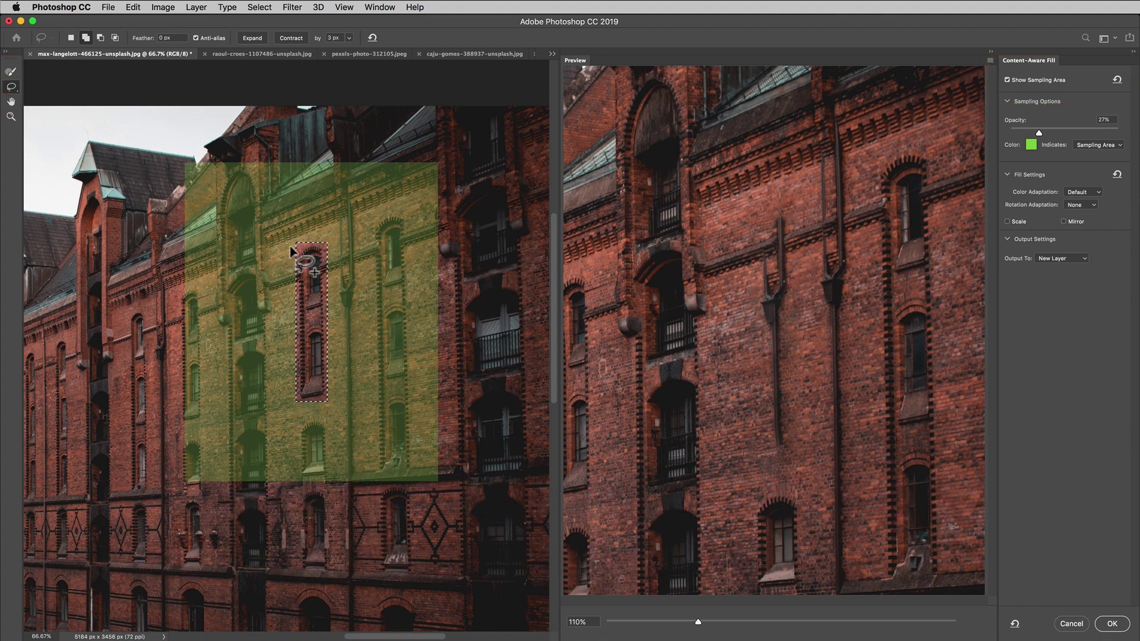
key("super+plus")
key("super+plus")
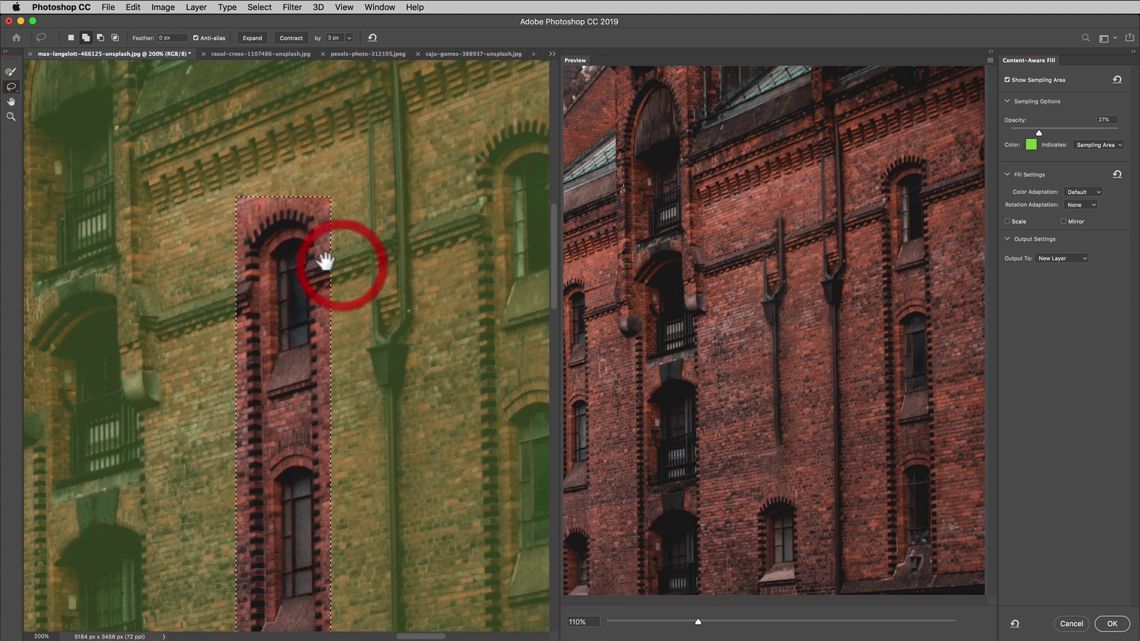
left_click_drag(325, 254, 375, 196)
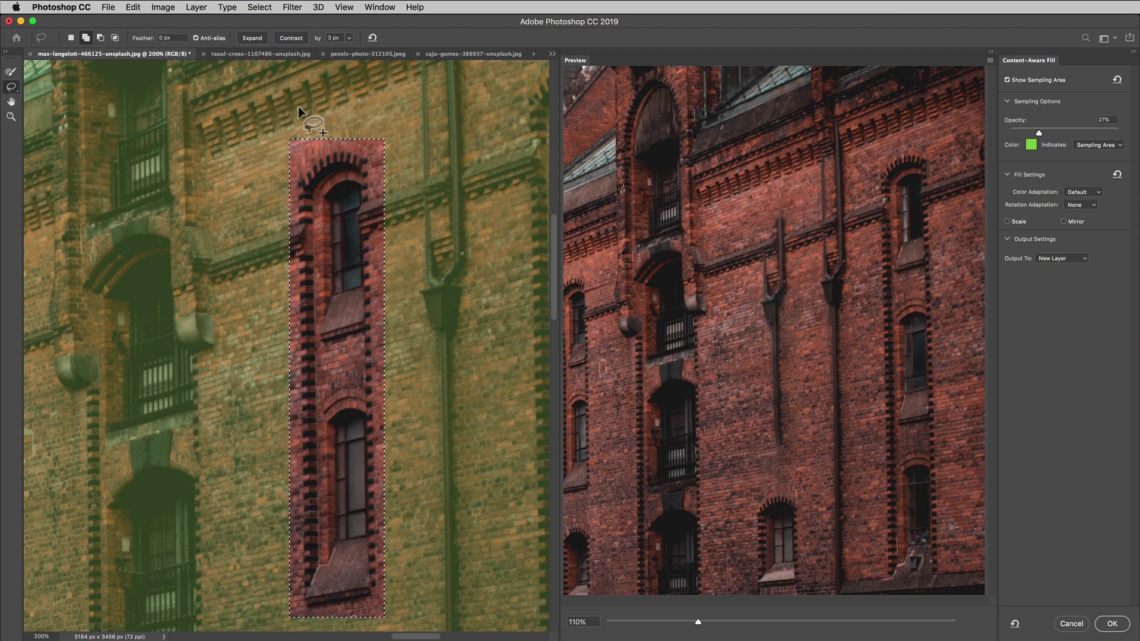
key("alt")
mouse_move(286, 132)
left_mouse_down()
mouse_move(282, 177)
mouse_move(320, 147)
mouse_move(286, 132)
left_mouse_up()
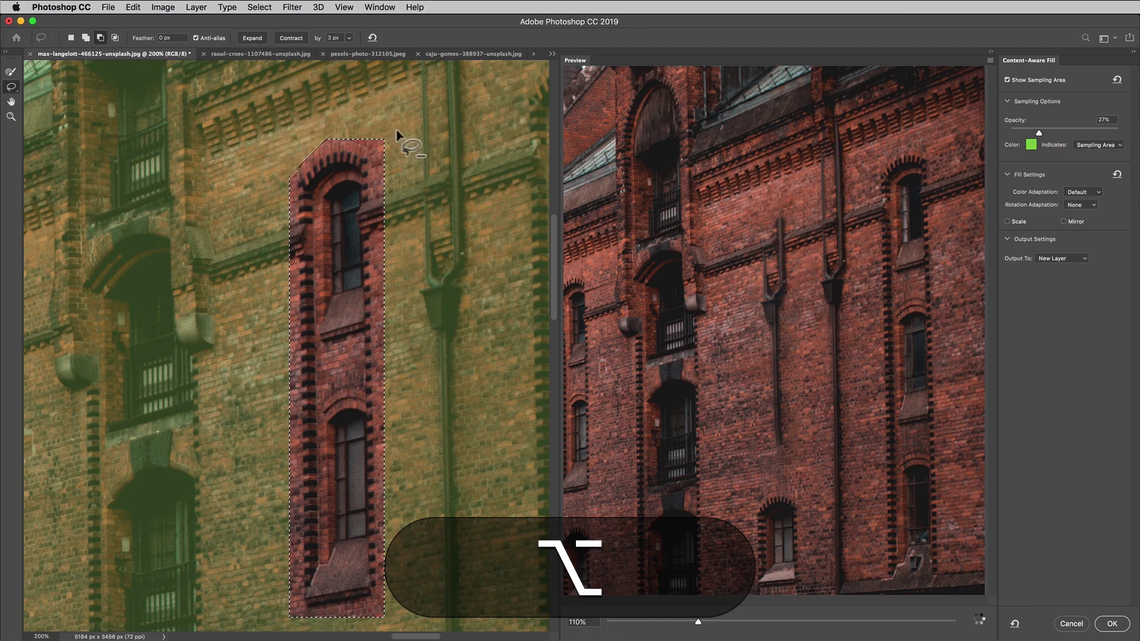
mouse_move(395, 129)
left_mouse_down()
mouse_move(347, 127)
mouse_move(374, 145)
mouse_move(399, 134)
left_mouse_up()
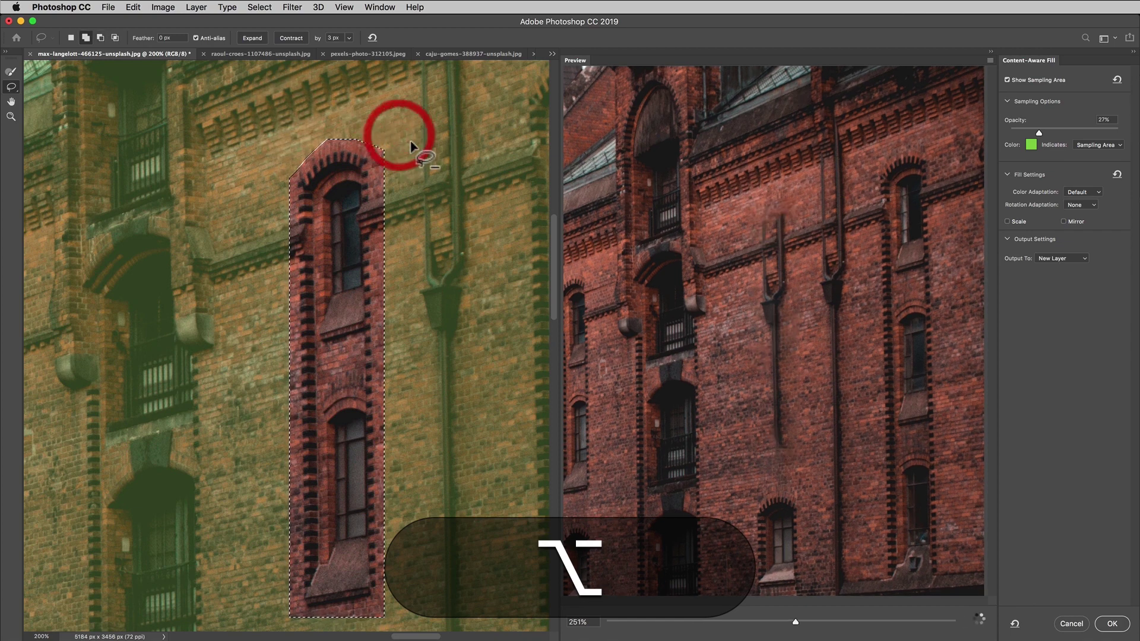
mouse_move(390, 599)
left_mouse_down()
mouse_move(308, 621)
mouse_move(387, 625)
mouse_move(399, 601)
left_mouse_up()
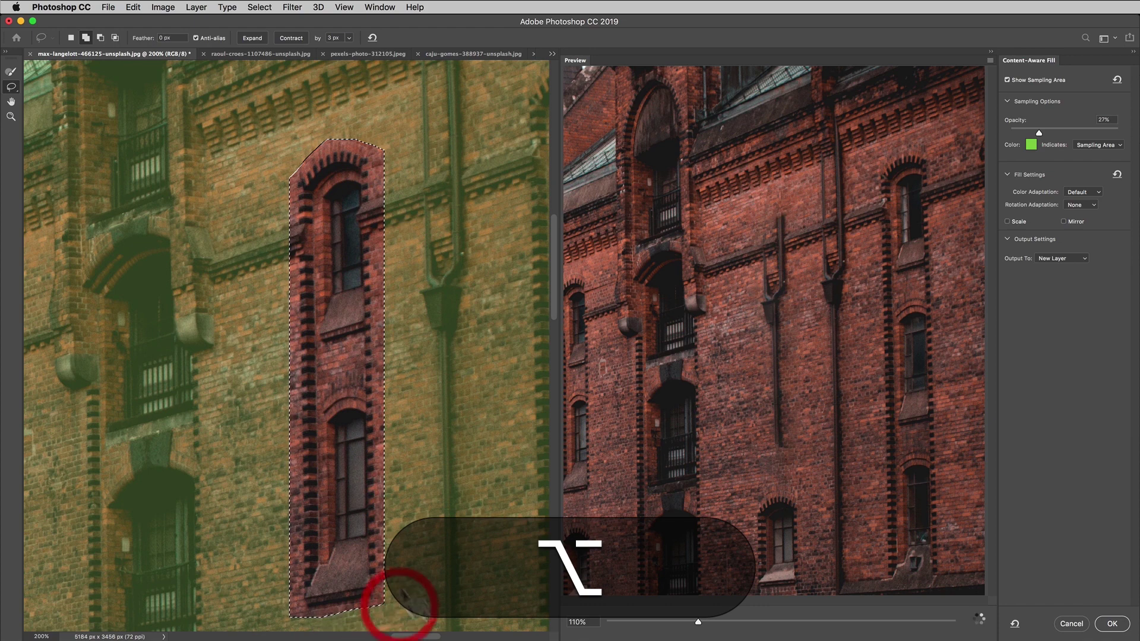
Examine the trimmed window selection and the extent of the green sampling area around it
left_click(11, 102)
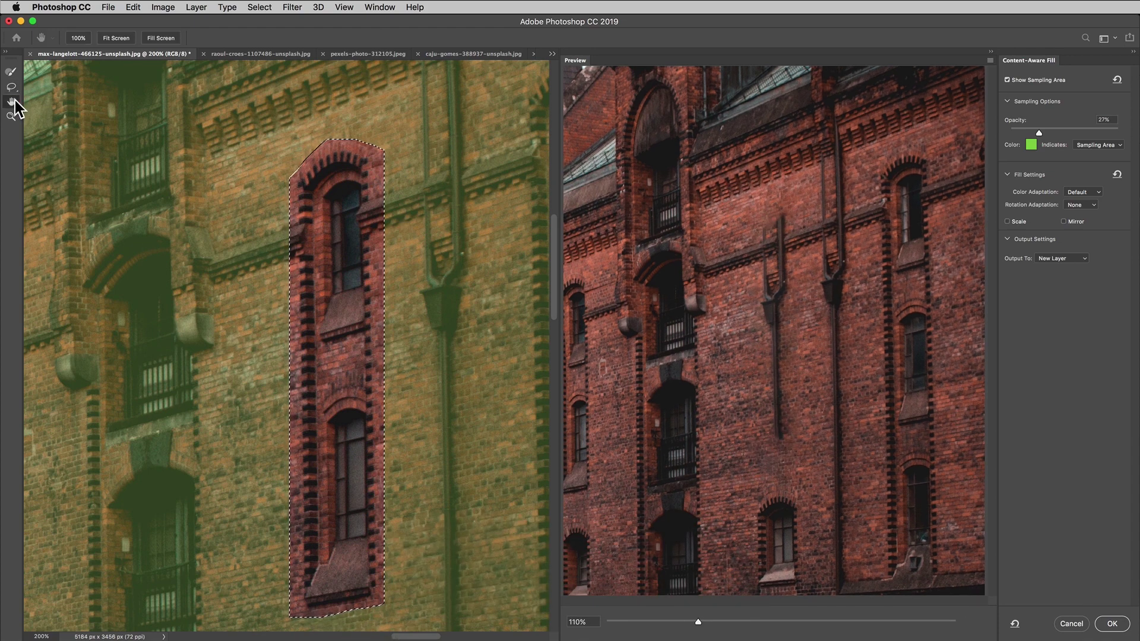
left_click_drag(402, 255, 315, 203)
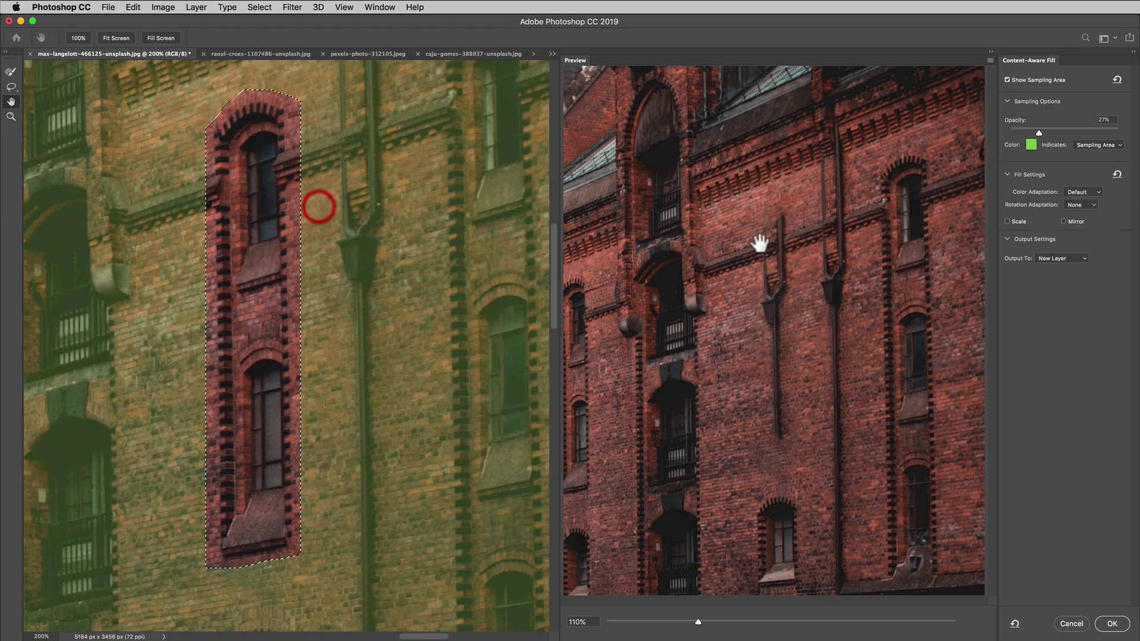
left_click(11, 117)
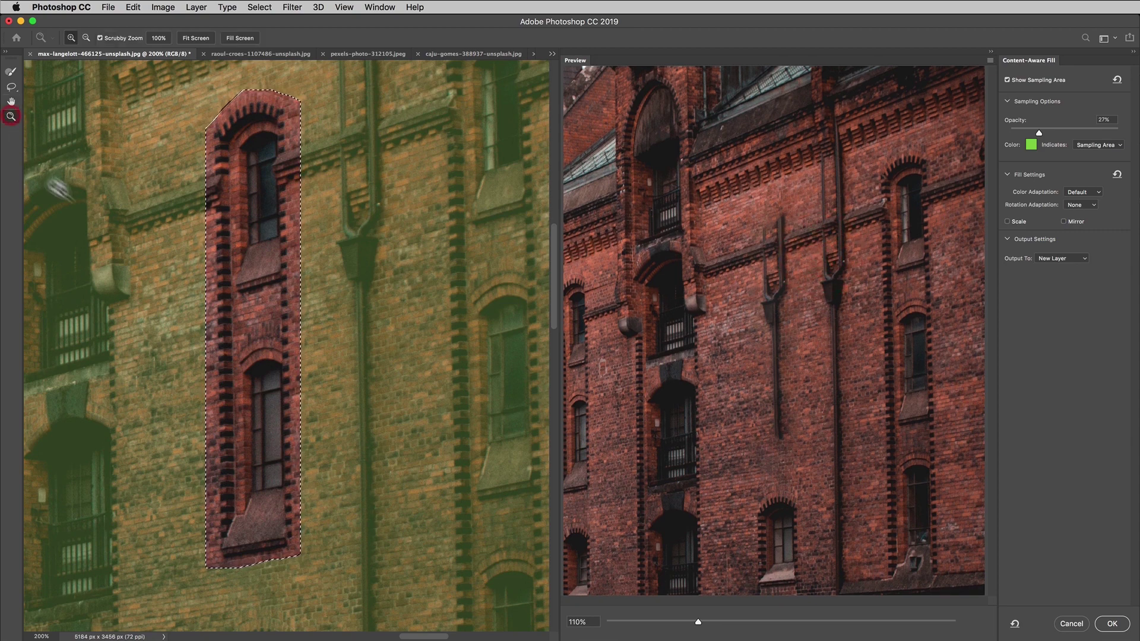
left_click(11, 103)
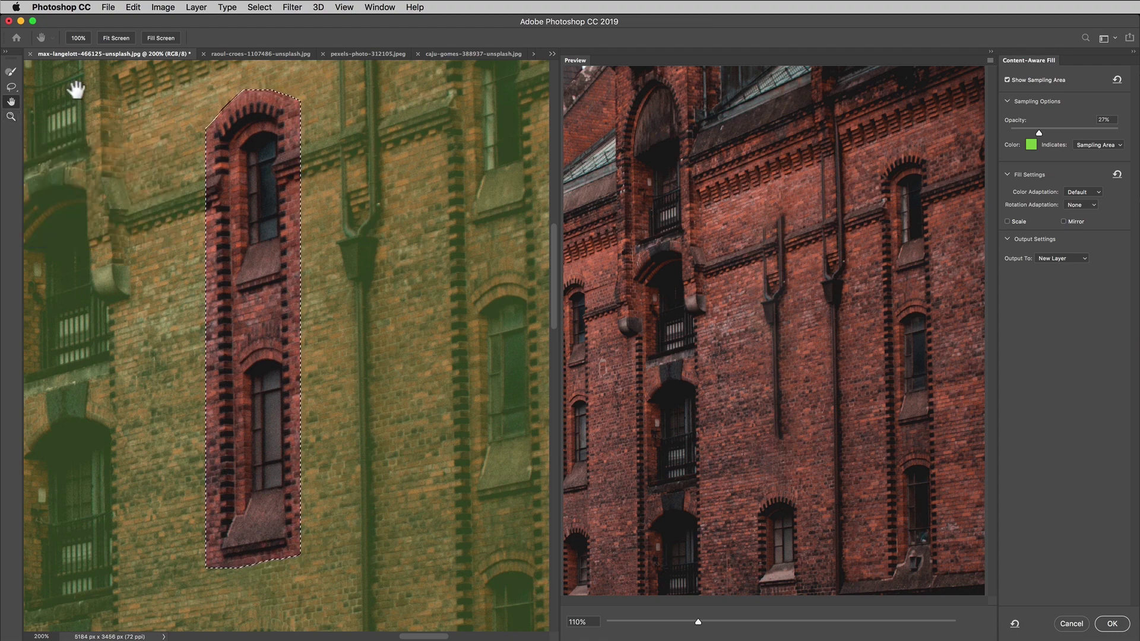
left_click(12, 71)
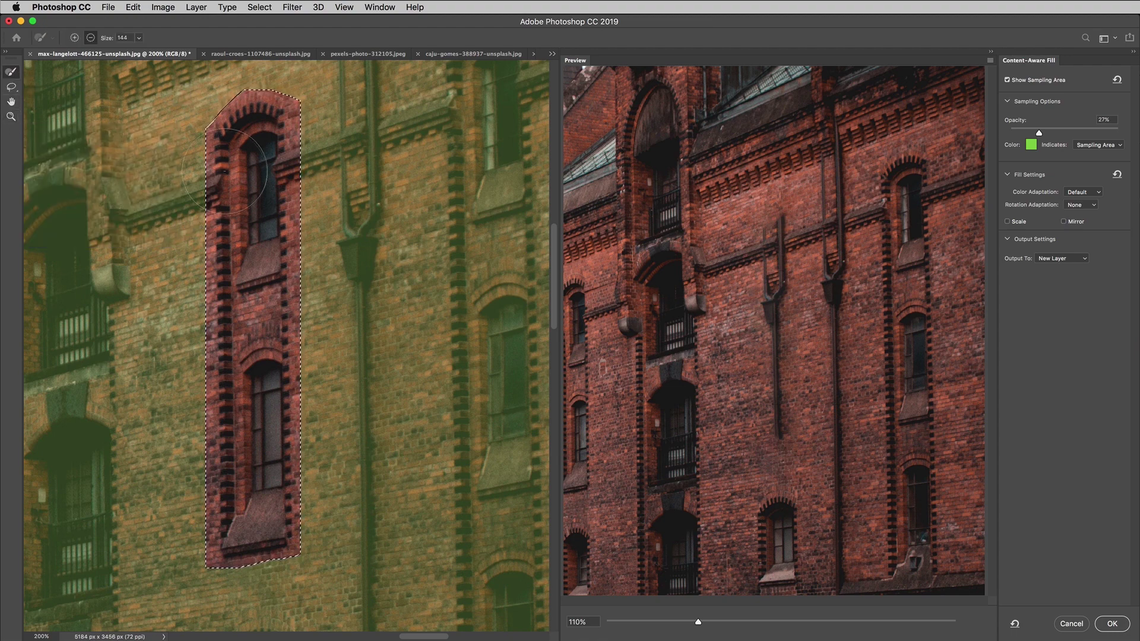
key("space")
left_click_drag(212, 303, 241, 270)
key("super+space")
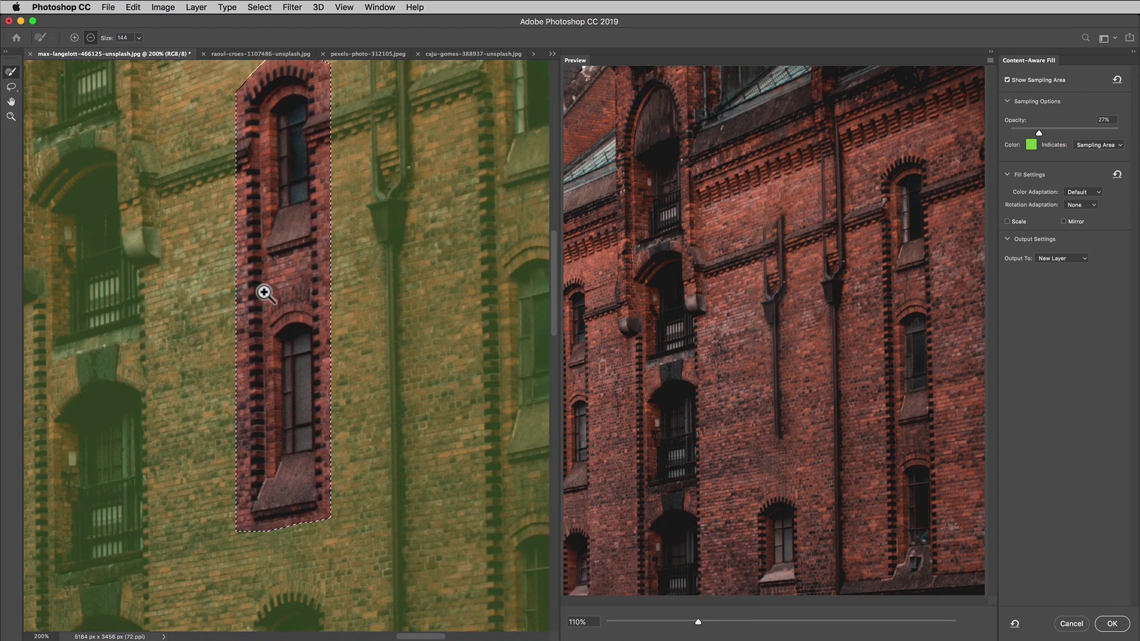
left_click_drag(272, 289, 290, 305)
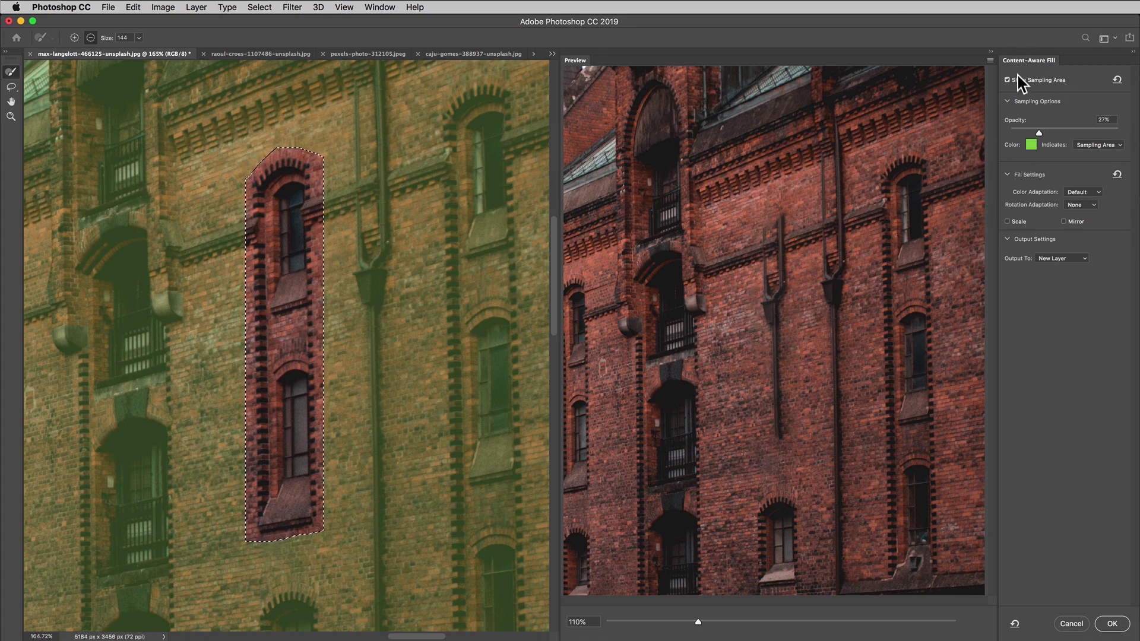
left_click_drag(336, 285, 423, 244)
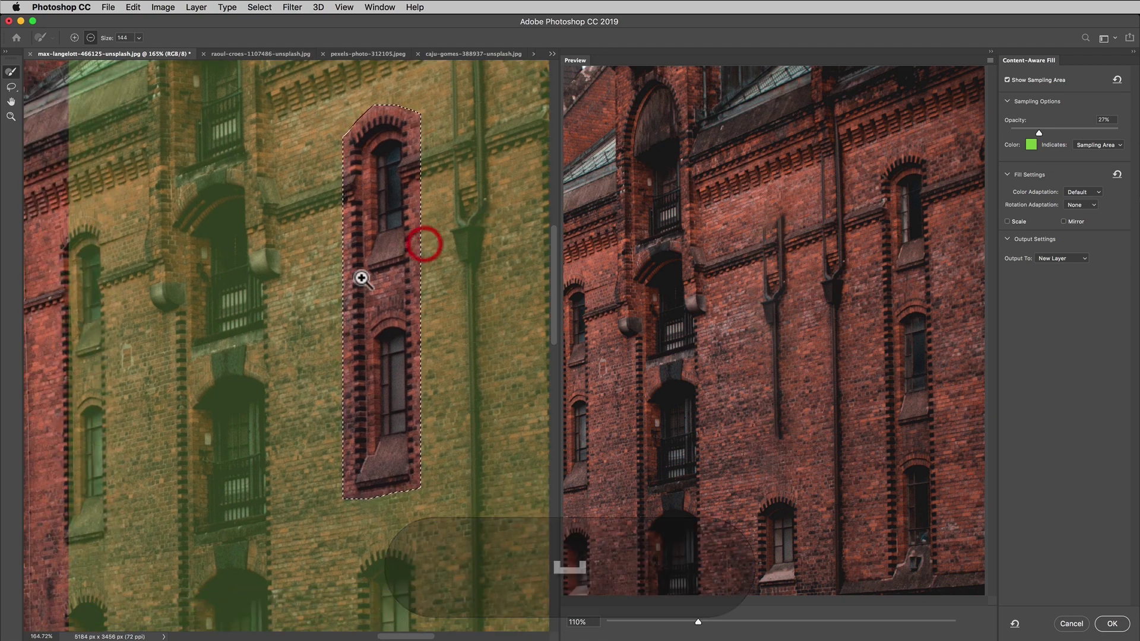
left_click(362, 281, "alt")
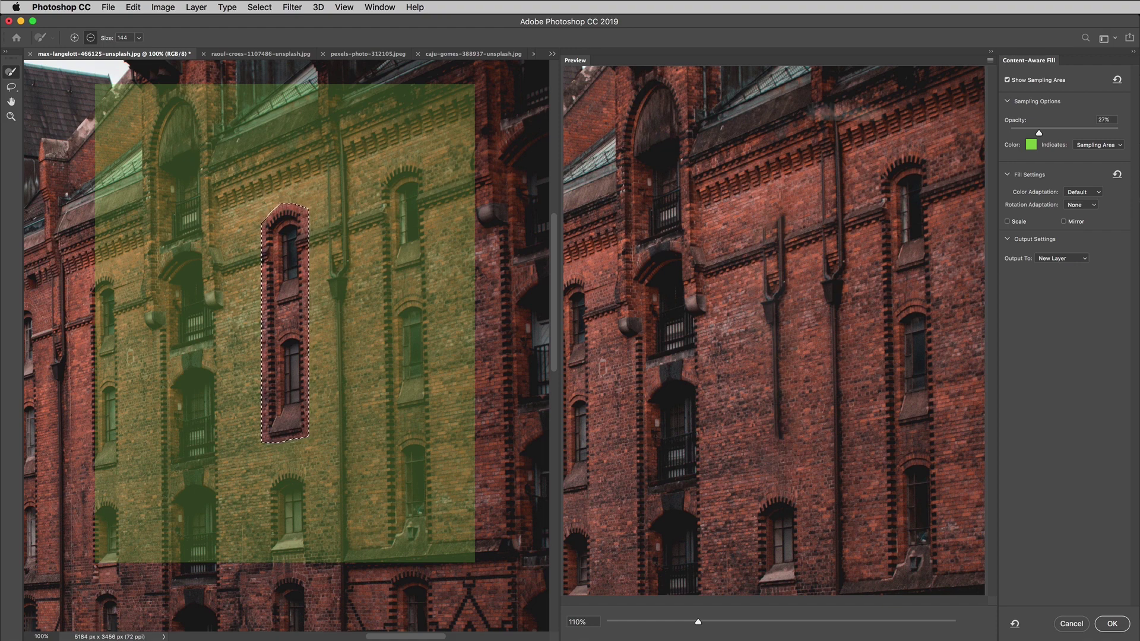
Hide and redisplay the sampling area overlay to compare it with the uncovered image
left_click(1008, 80)
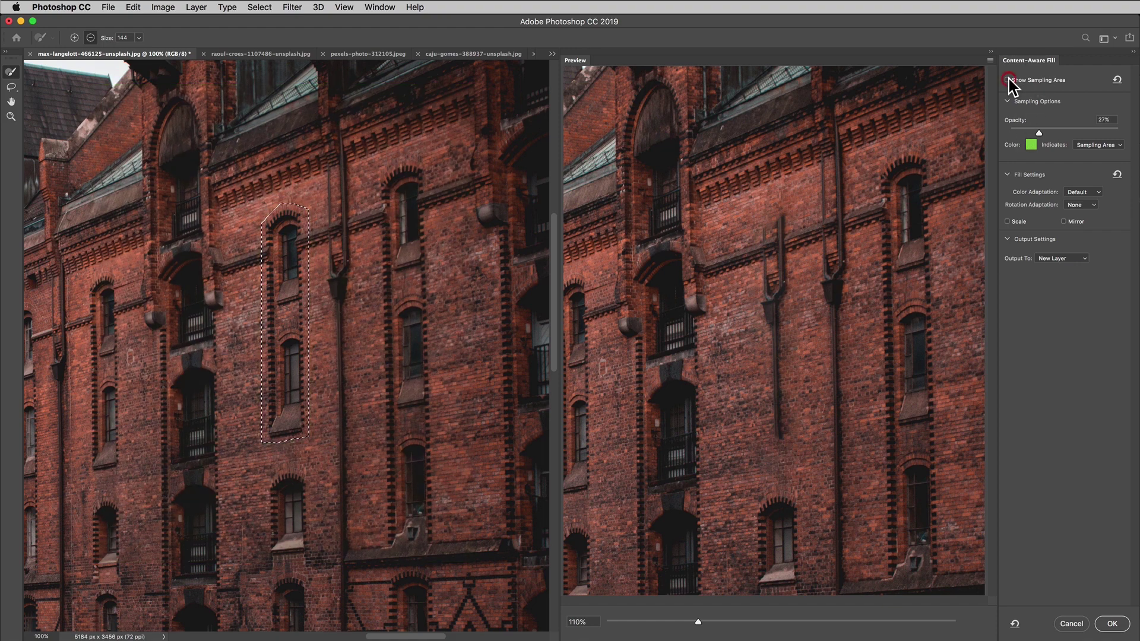
left_click(1008, 80)
left_click(1008, 80)
left_click(1008, 79)
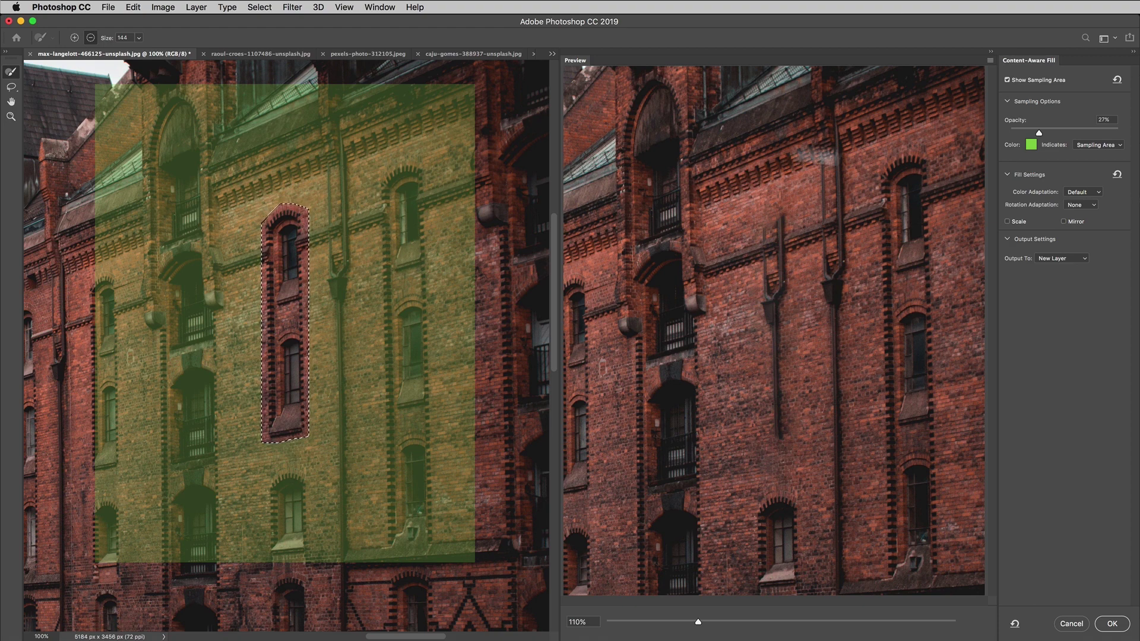
left_click(1031, 145)
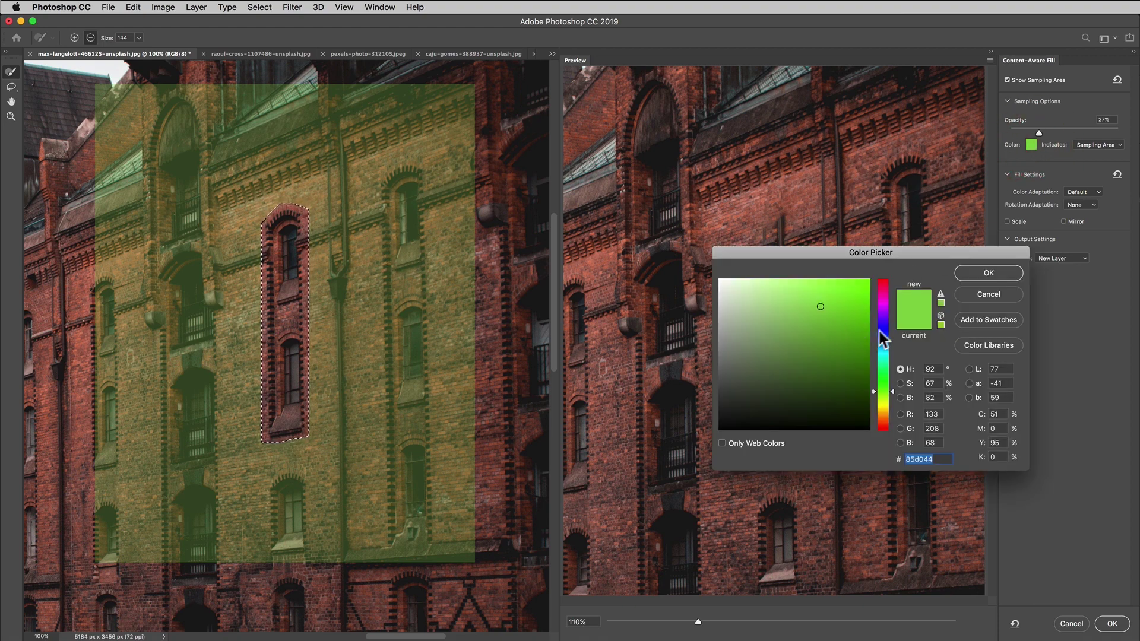
left_click_drag(882, 338, 892, 391)
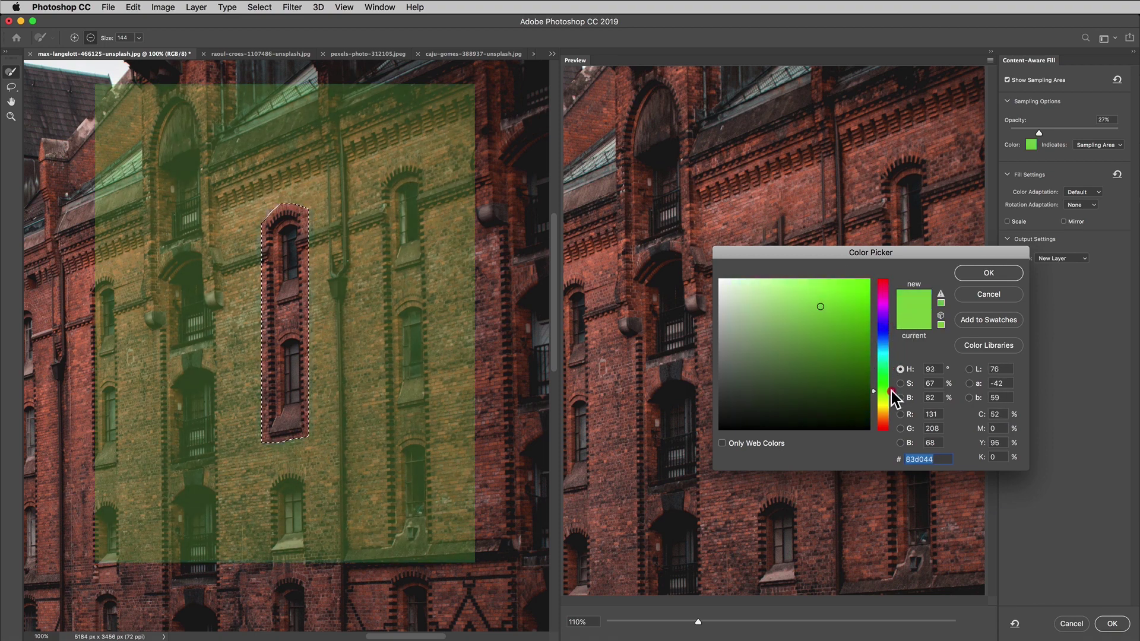
left_click(994, 293)
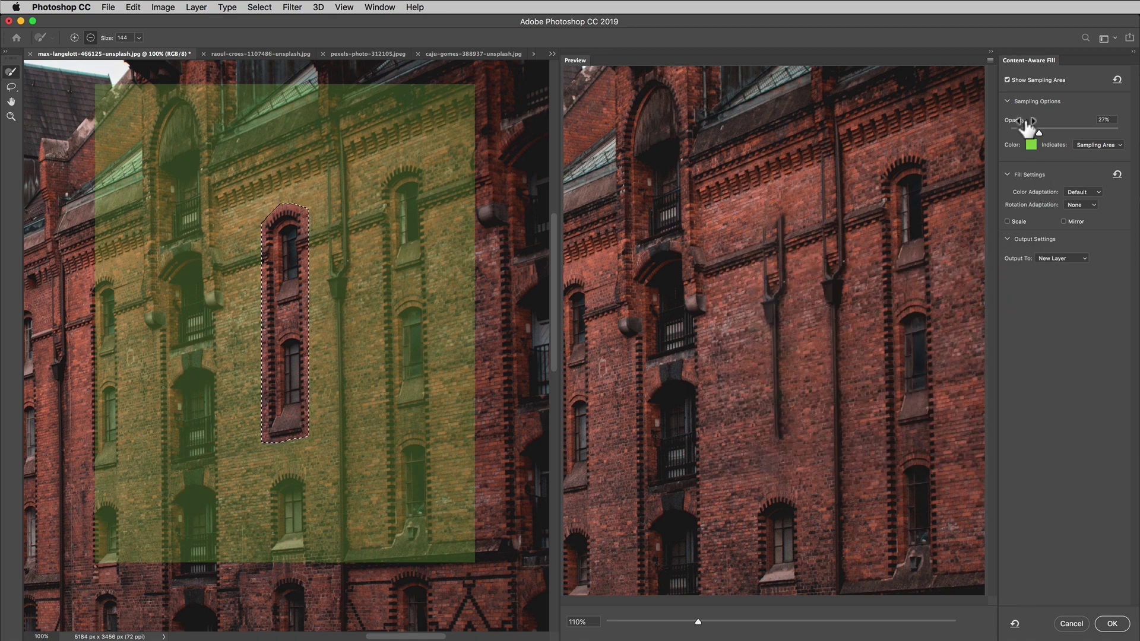
Set the sampling area overlay's opacity to 26%
mouse_move(1038, 133)
left_mouse_down()
mouse_move(1113, 135)
mouse_move(1039, 135)
left_mouse_up()
Try Very High color adaptation for the fill, and return it to Default
left_click(1081, 193)
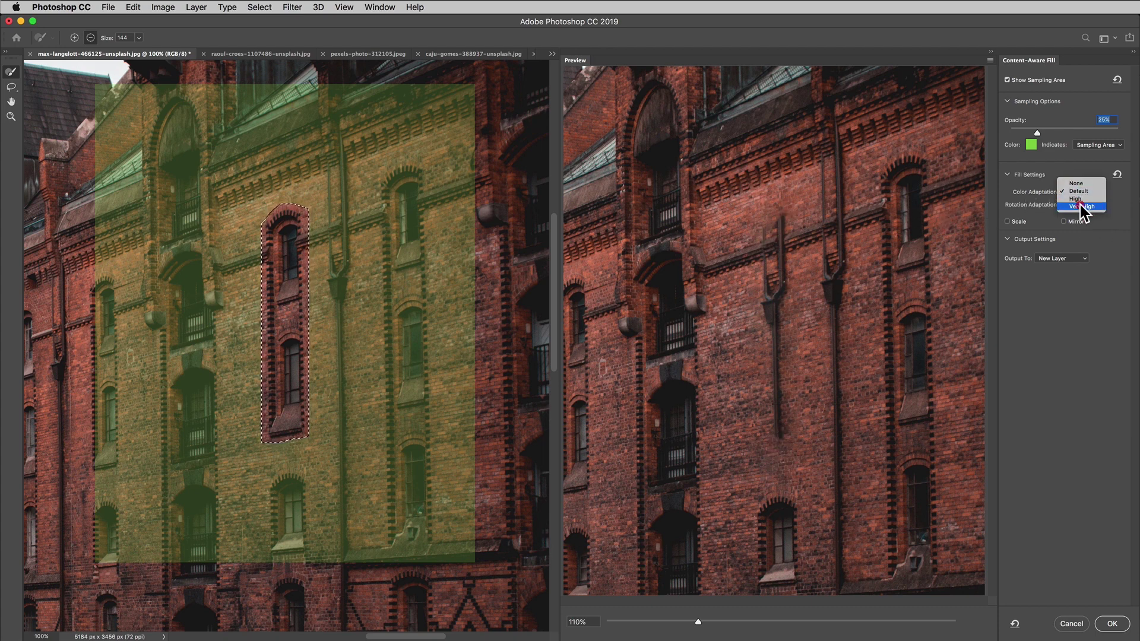
left_click(1081, 206)
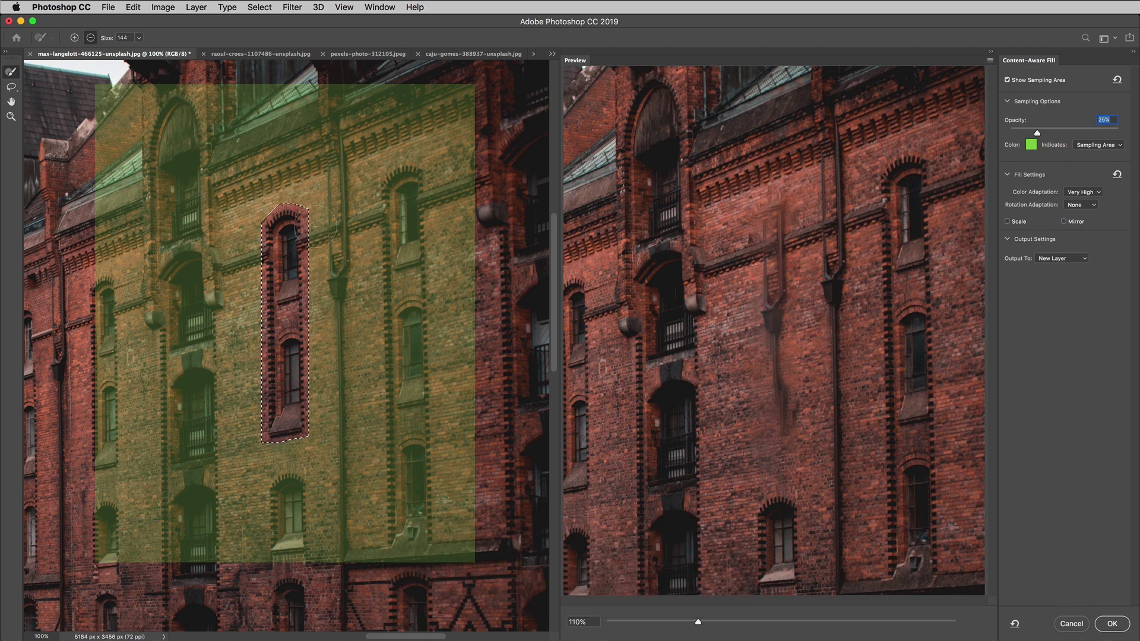
left_click(1081, 192)
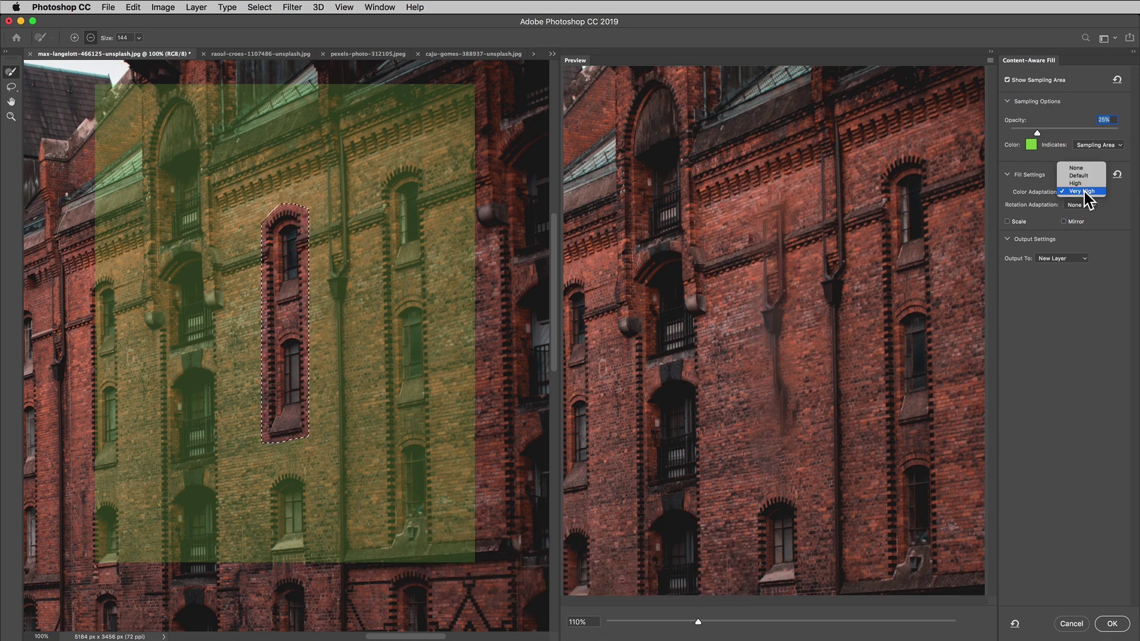
left_click(1081, 176)
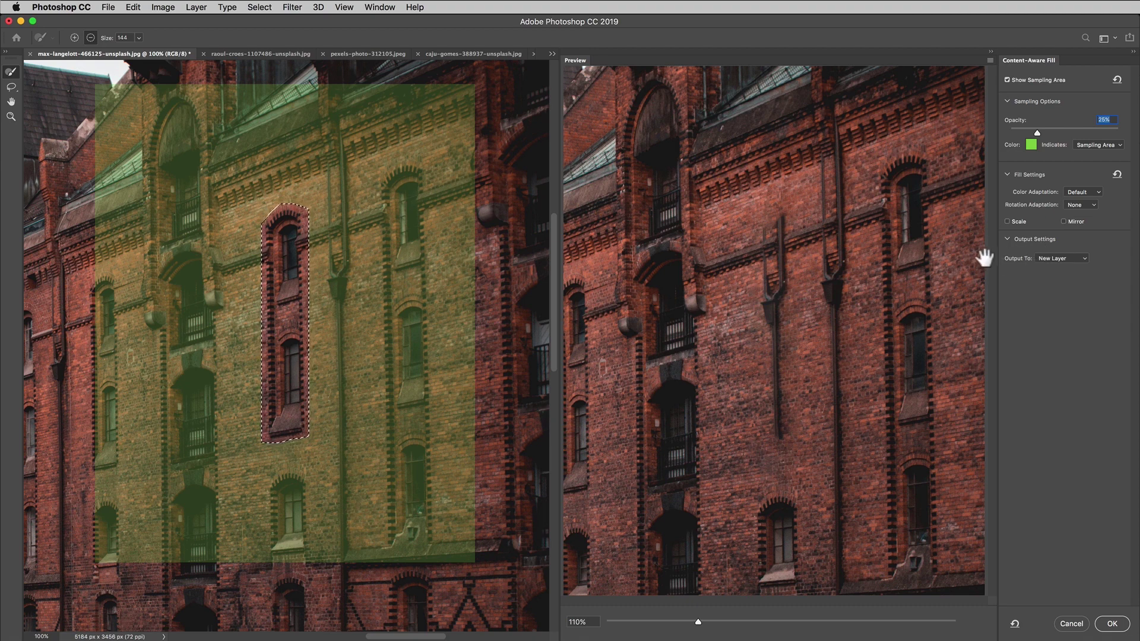
Review the output destinations for the fill and keep New Layer
left_click(1055, 259)
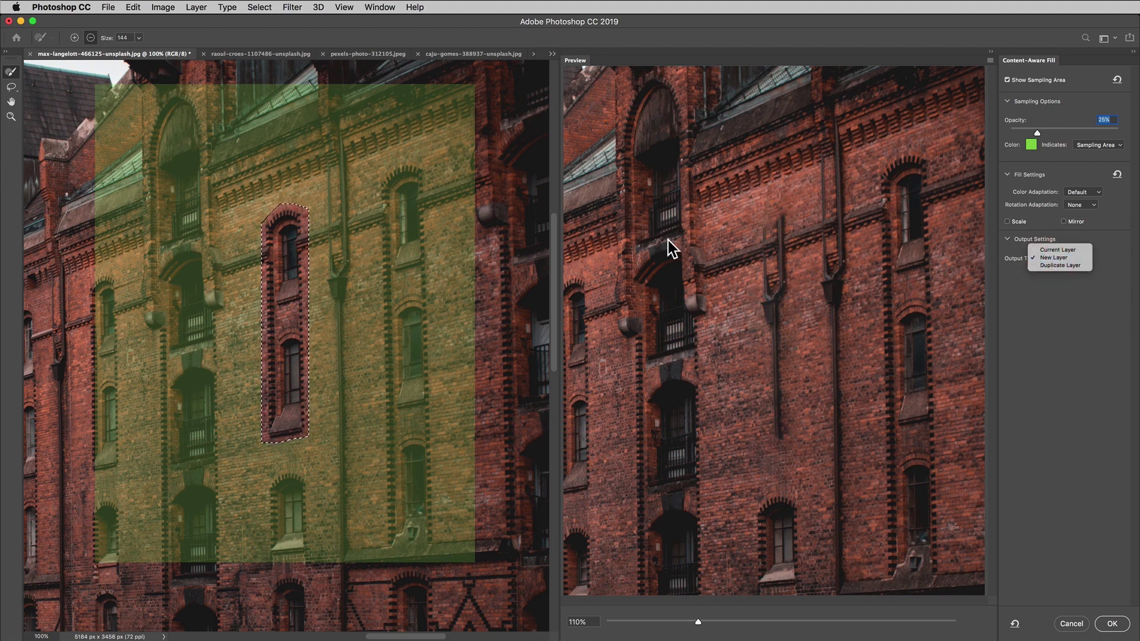
key("Escape")
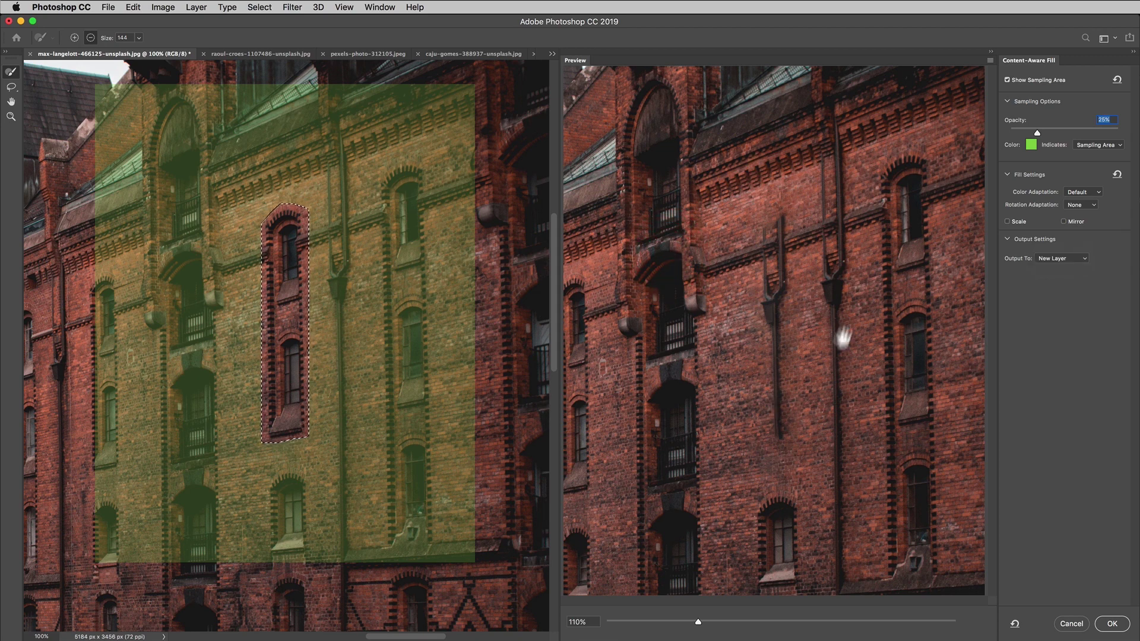
left_click(1059, 258)
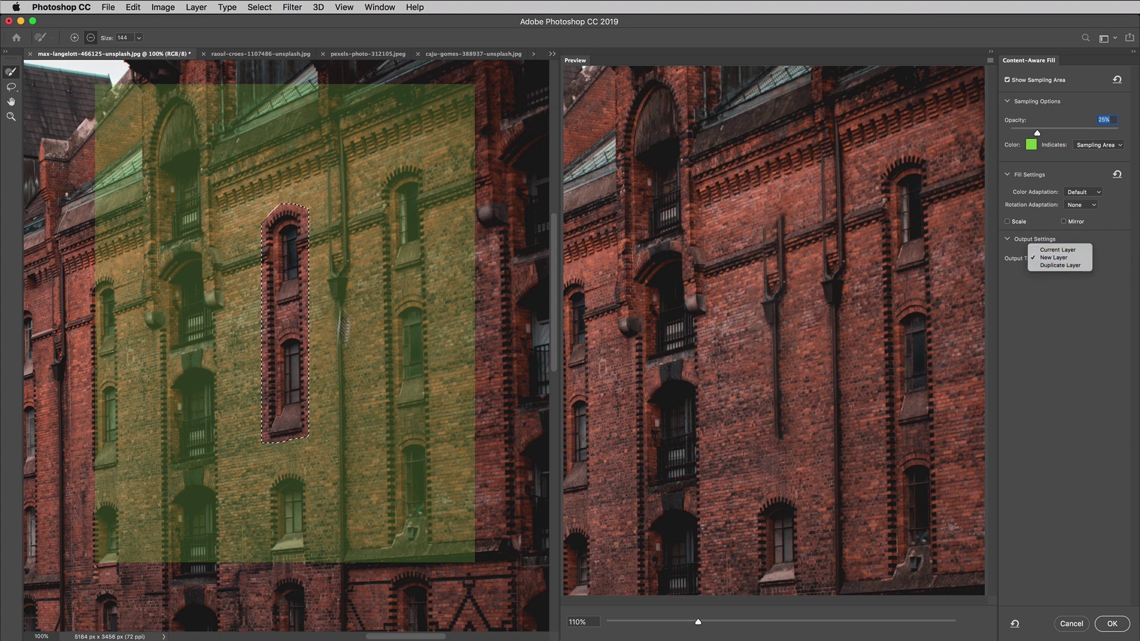
left_click(1083, 290)
left_click(1067, 258)
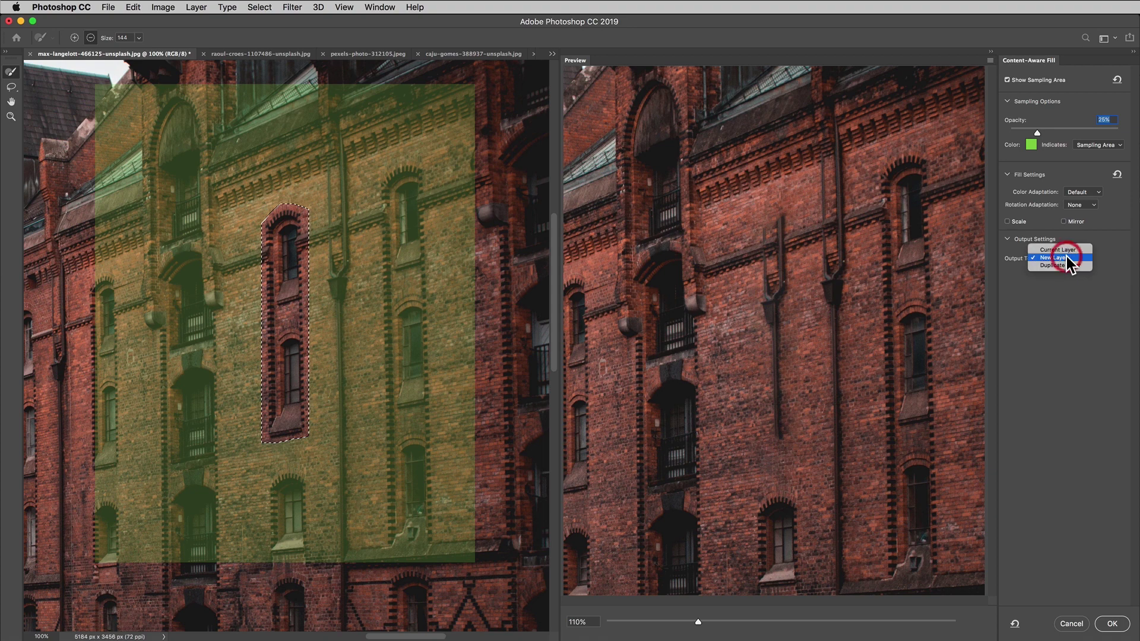
left_click(1067, 257)
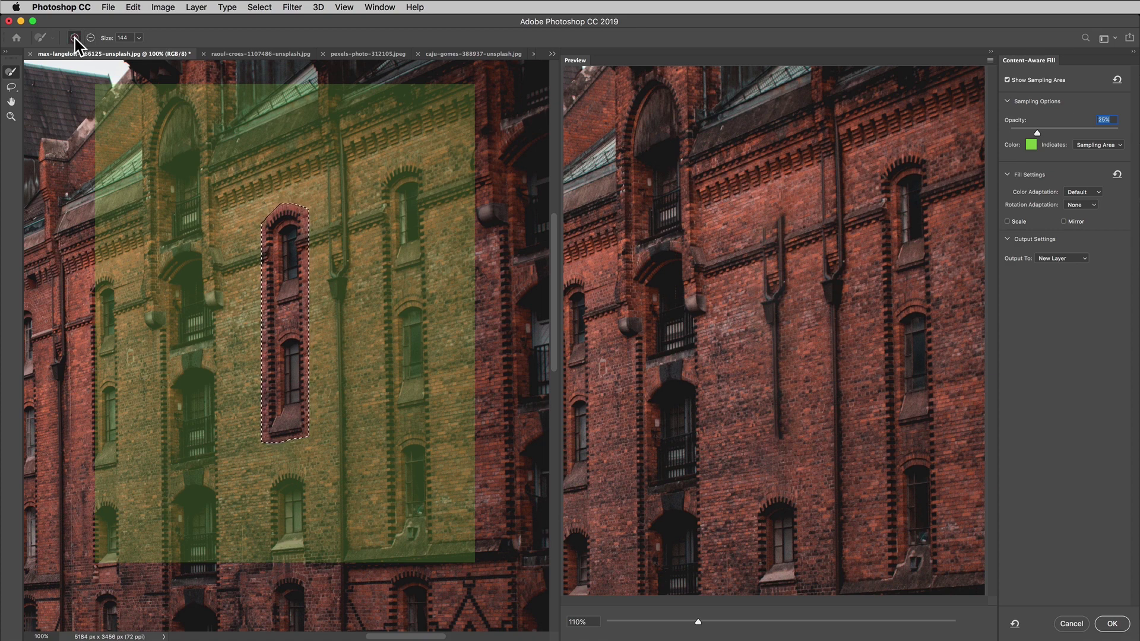
Extend the sampling area with a strip of brick wall along its whole right edge
mouse_move(478, 203)
left_mouse_down()
mouse_move(475, 133)
mouse_move(490, 342)
mouse_move(498, 135)
left_mouse_up()
left_click(90, 37)
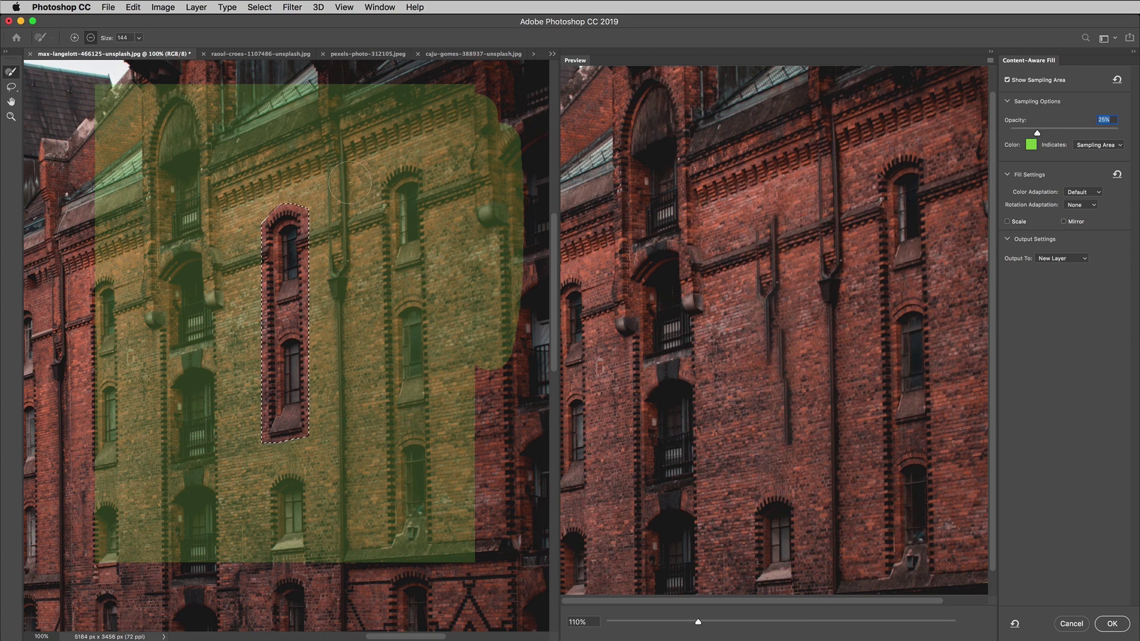
key("alt")
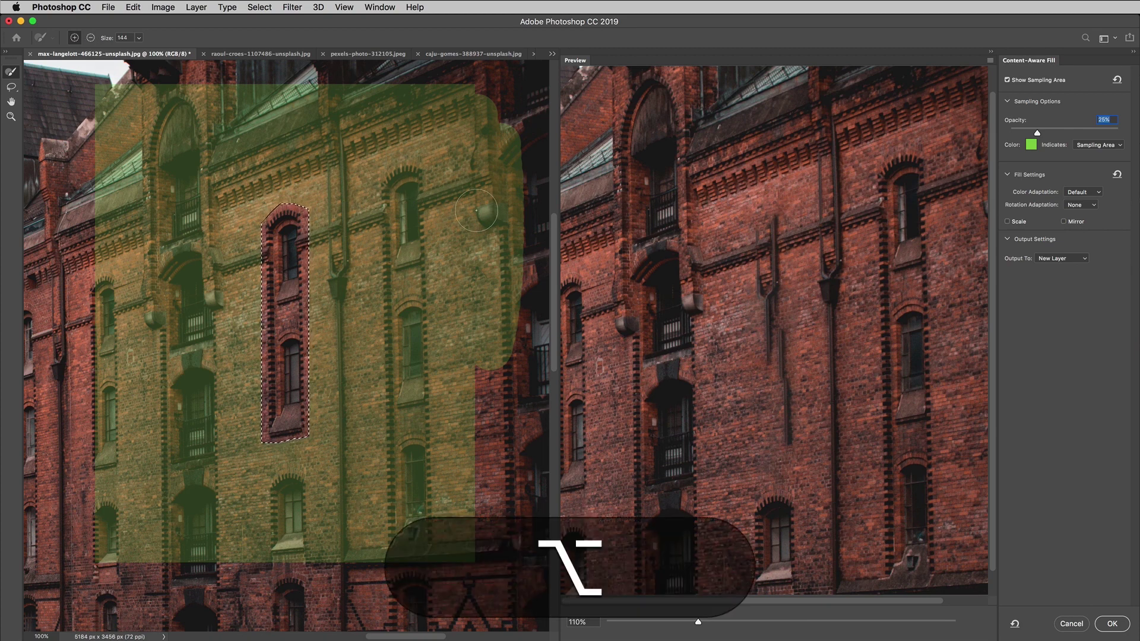
mouse_move(481, 378)
left_mouse_down()
mouse_move(489, 545)
mouse_move(494, 333)
mouse_move(501, 545)
left_mouse_up()
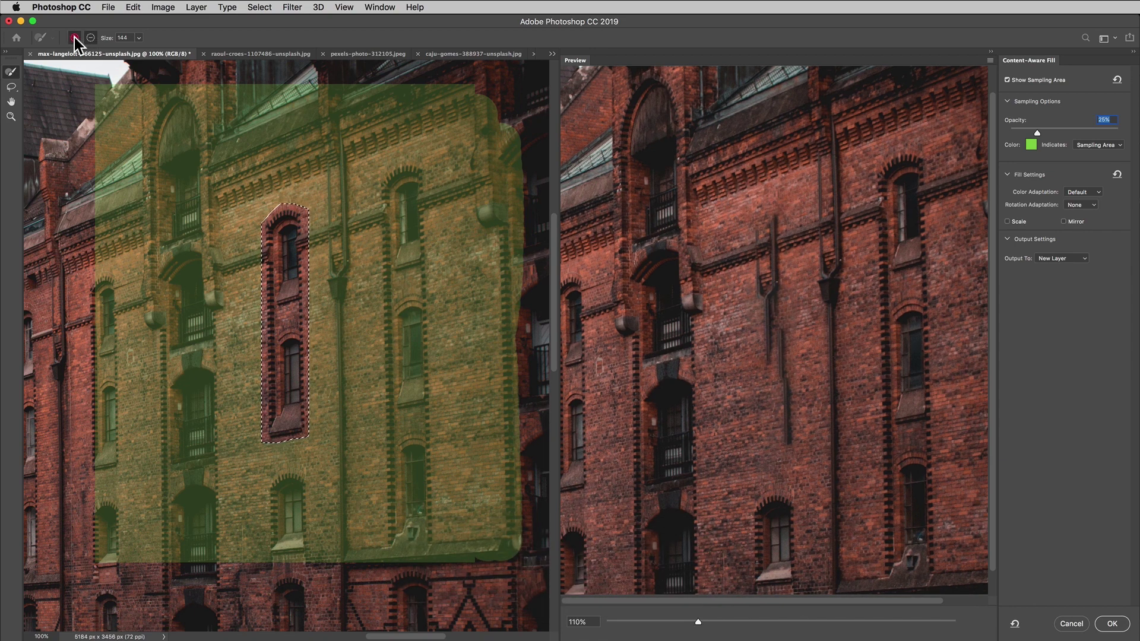
Subtract the wall strip beside the right-hand windows and the drainpipe next to the selected windows from the sampling area
key("alt")
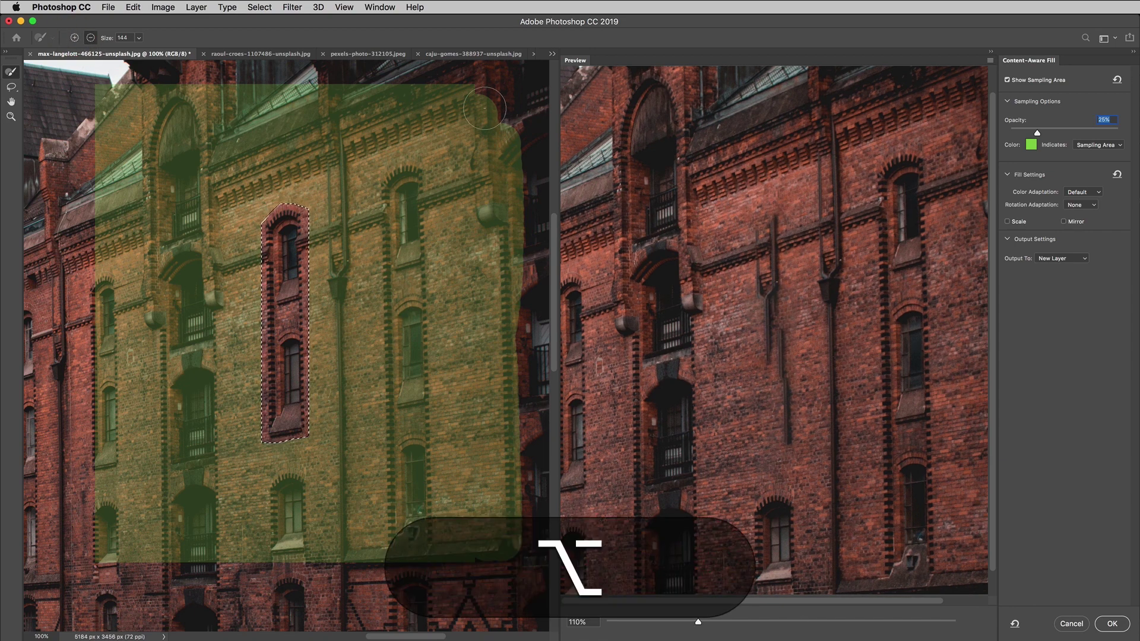
left_click_drag(484, 108, 485, 479)
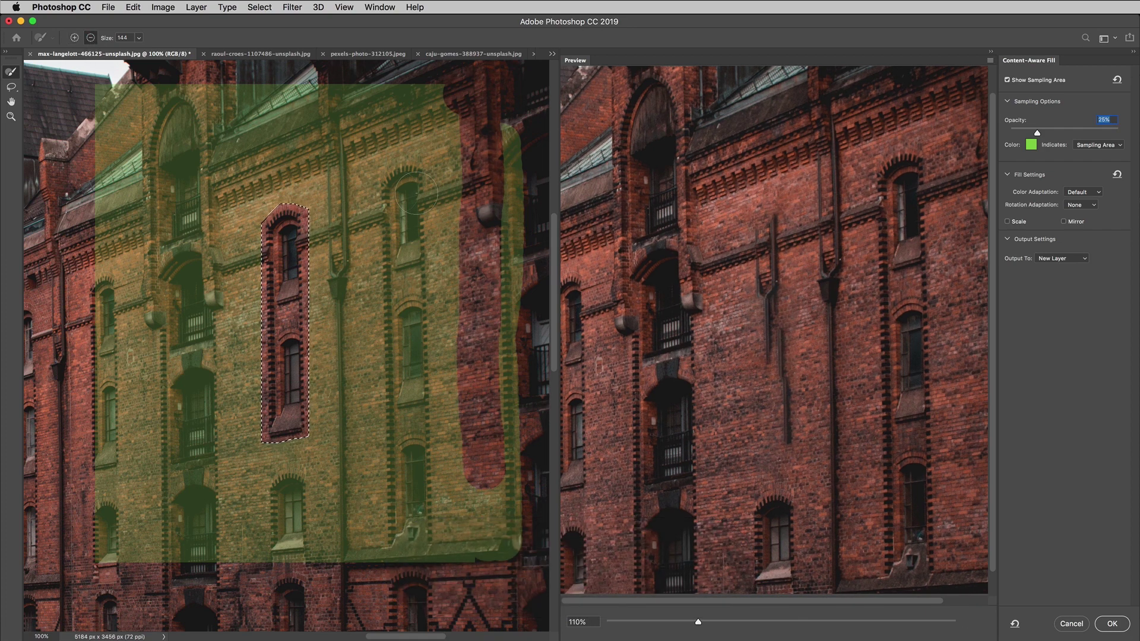
key("alt")
left_click_drag(340, 148, 340, 487)
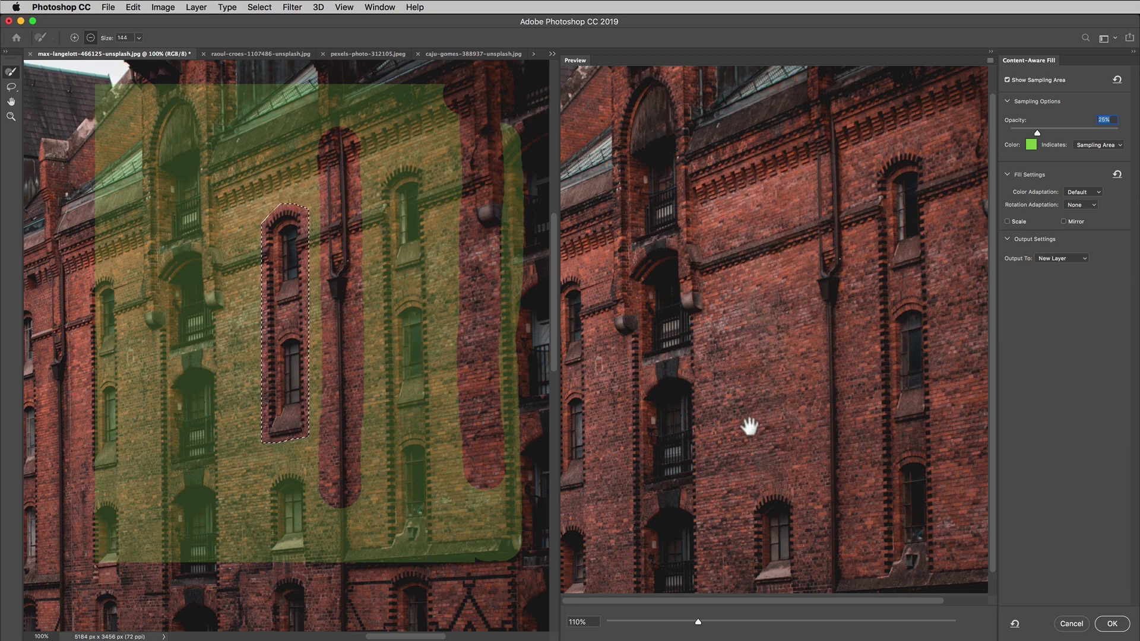
Apply the fill to a new layer, deselect, and toggle that layer's visibility to compare before and after
left_click(1111, 625)
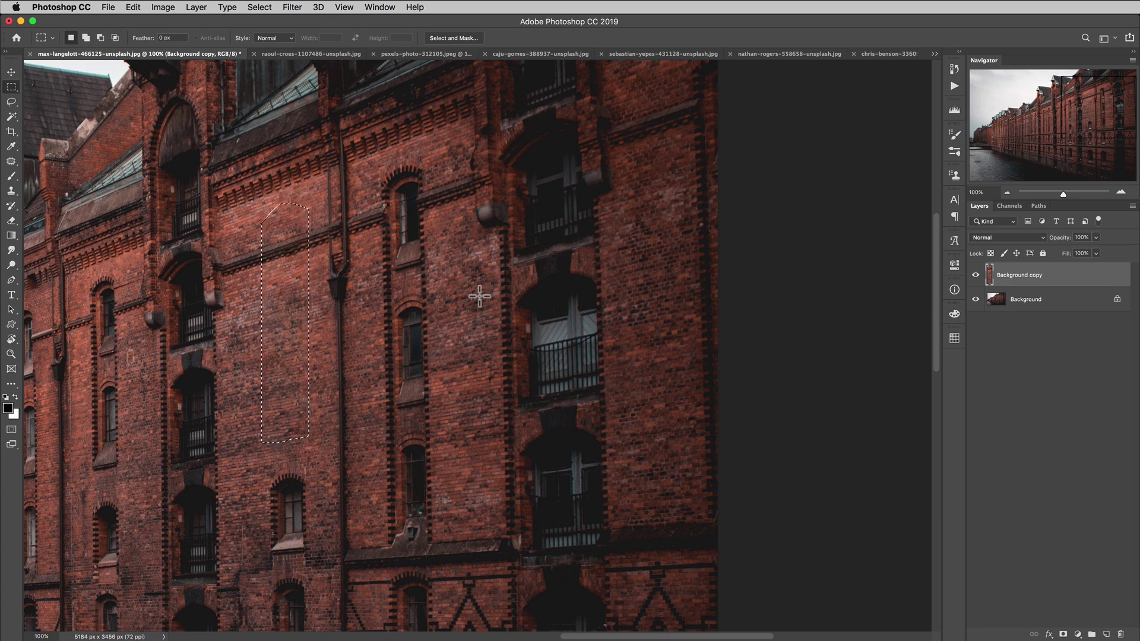
key("super+d")
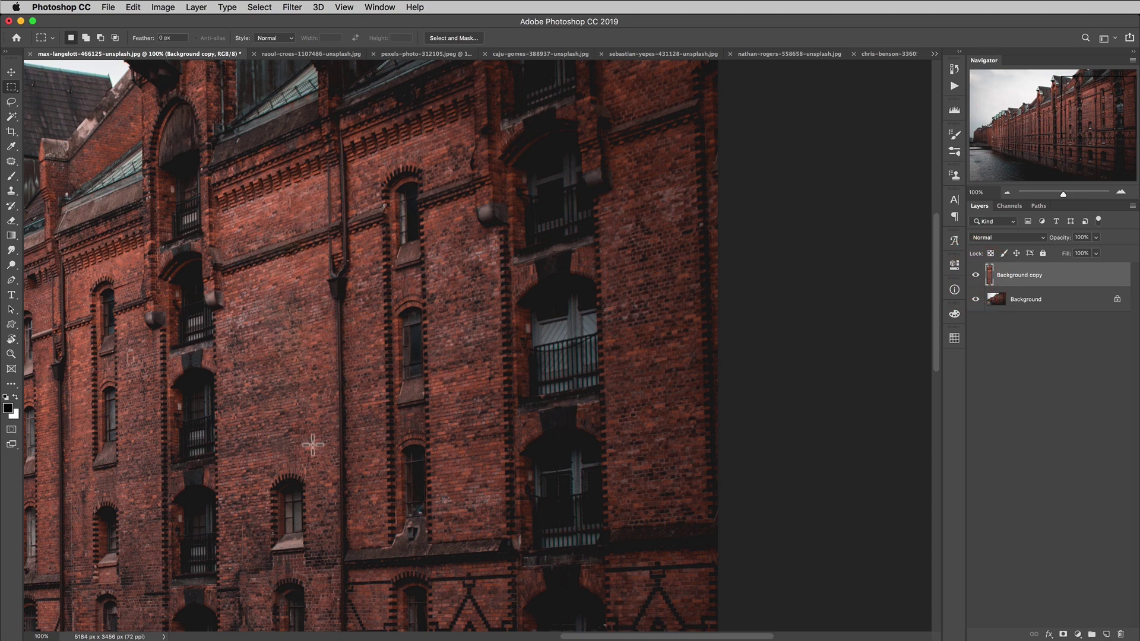
left_click(975, 275)
left_click(975, 275)
In the meadow photo, lasso around the standing woman and start a Content-Aware Fill with Low rotation adaptation
left_click(293, 55)
left_click(12, 101)
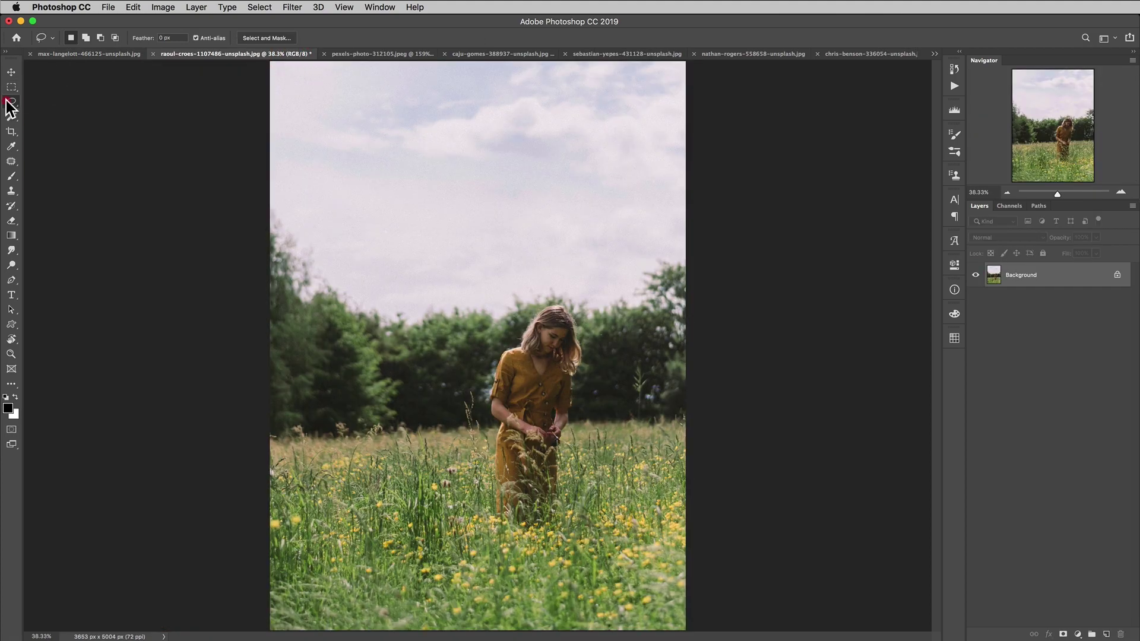
mouse_move(548, 304)
left_mouse_down()
mouse_move(498, 354)
mouse_move(484, 400)
mouse_move(491, 503)
mouse_move(504, 528)
mouse_move(547, 536)
mouse_move(571, 494)
mouse_move(584, 353)
mouse_move(577, 310)
mouse_move(549, 303)
left_mouse_up()
left_click(133, 8)
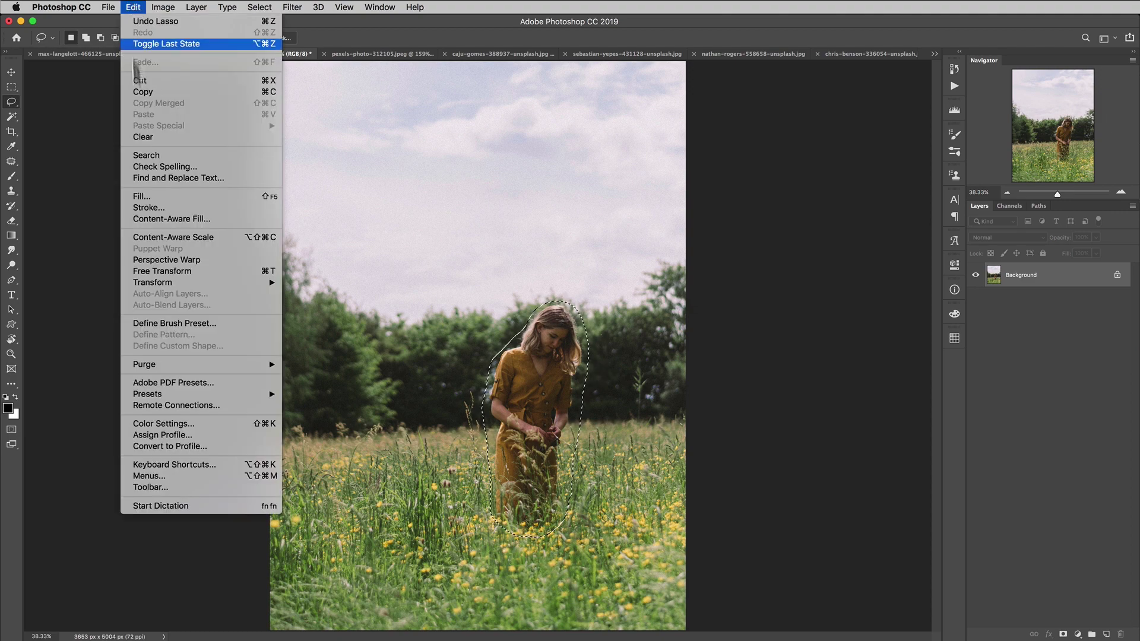
left_click(169, 219)
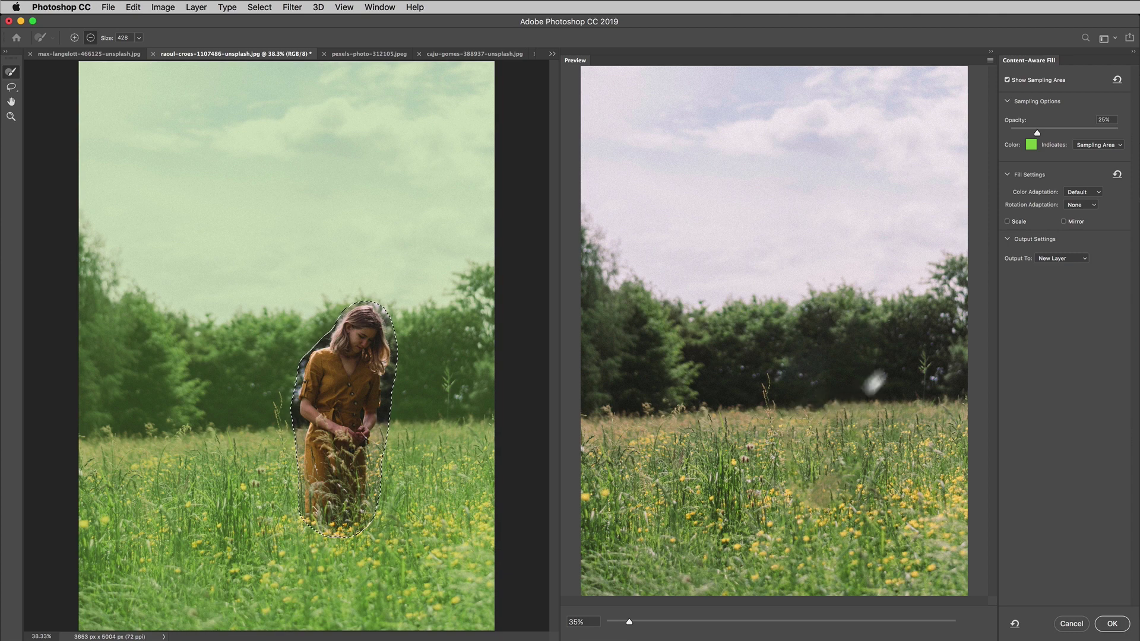
left_click(1079, 204)
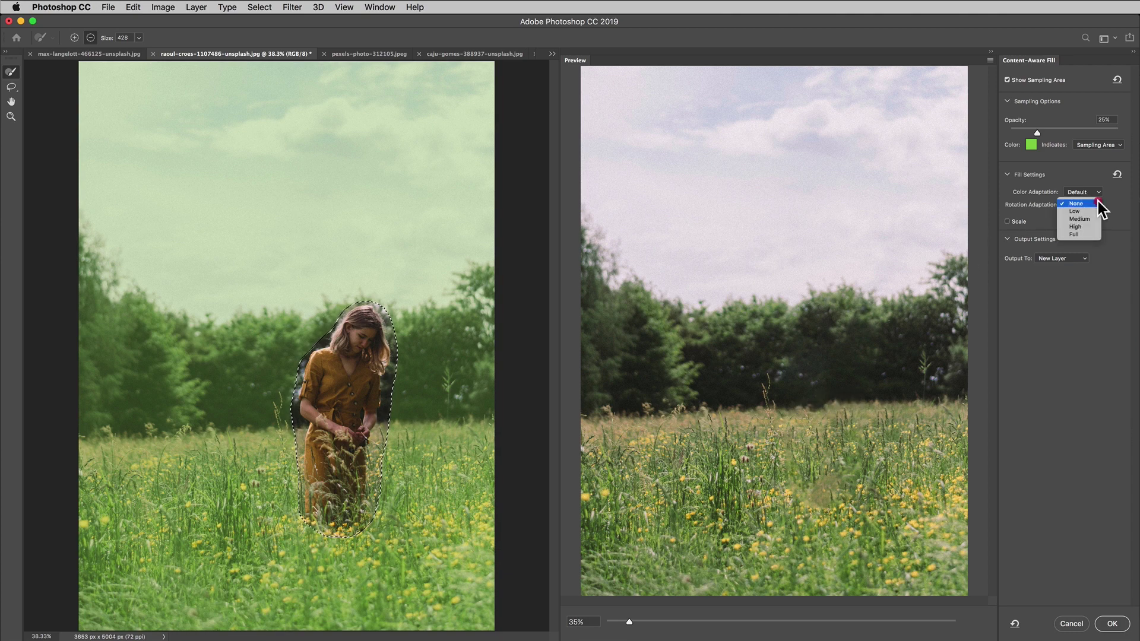
left_click(1073, 211)
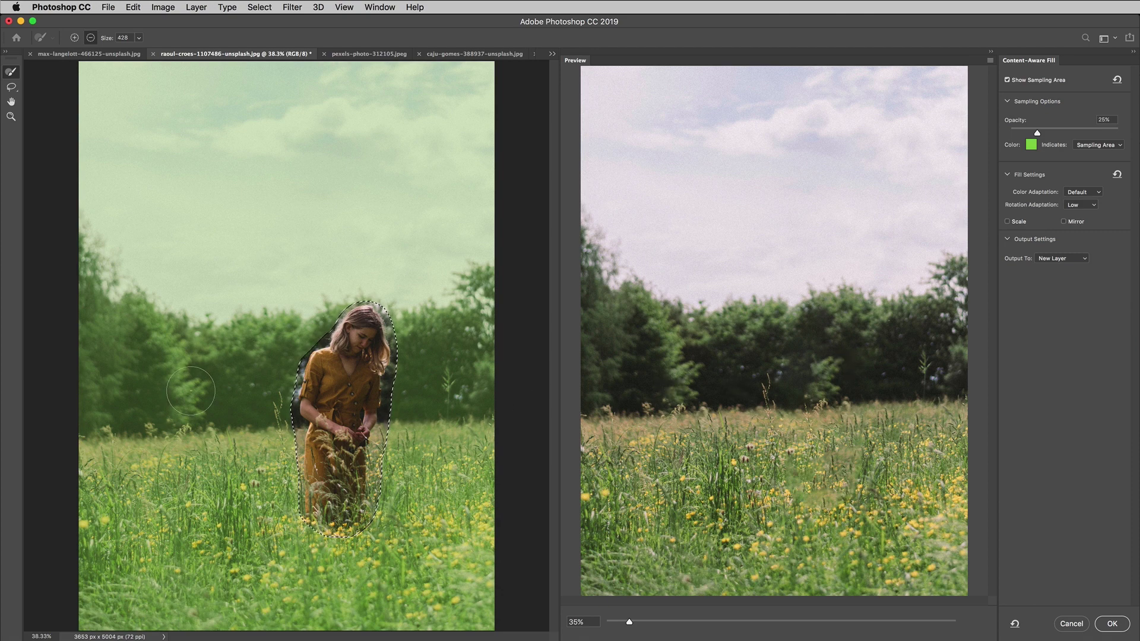
Exclude a tree patch on each side of the woman from sampling, then apply the fill to a new layer and deselect
mouse_move(190, 390)
left_mouse_down()
mouse_move(196, 409)
mouse_move(166, 416)
mouse_move(190, 392)
mouse_move(170, 384)
mouse_move(189, 402)
left_mouse_up()
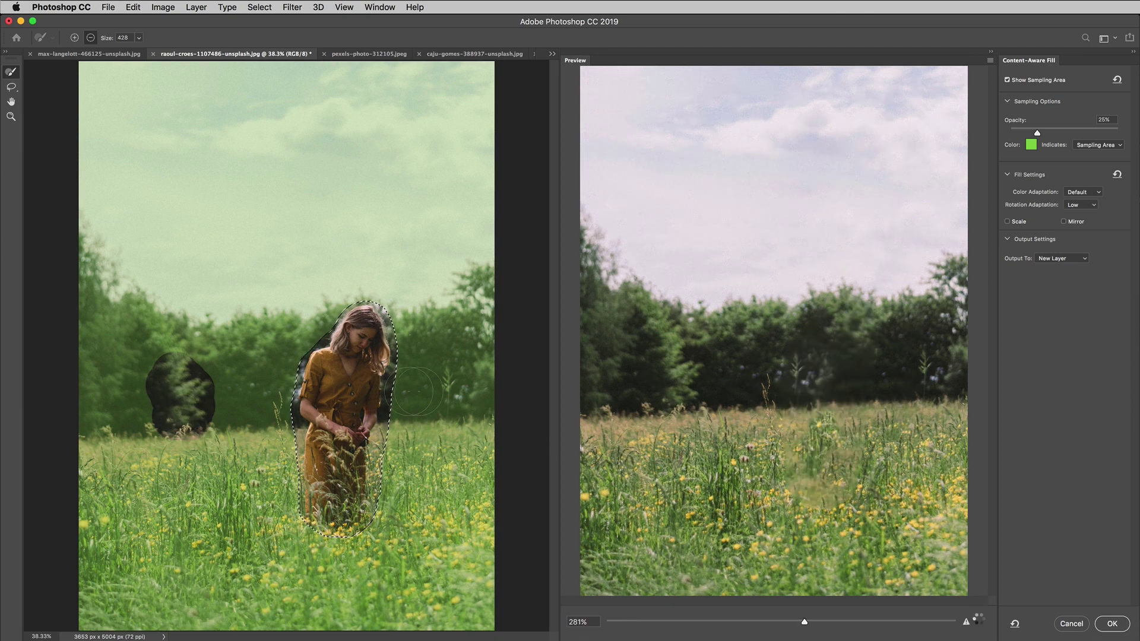
left_click(453, 383)
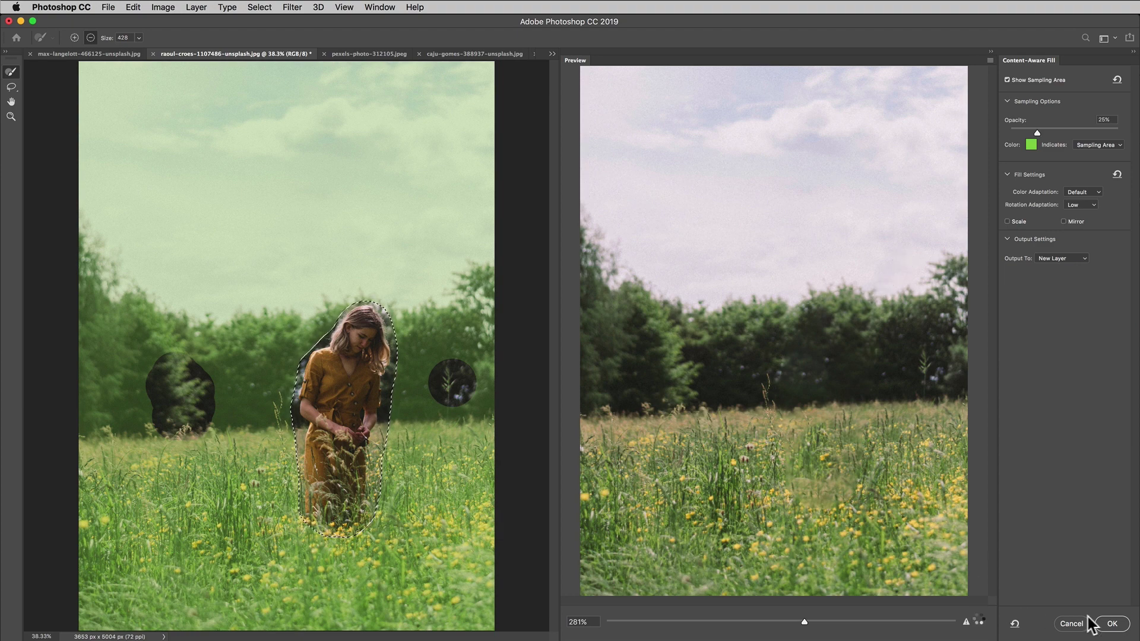
left_click(1110, 624)
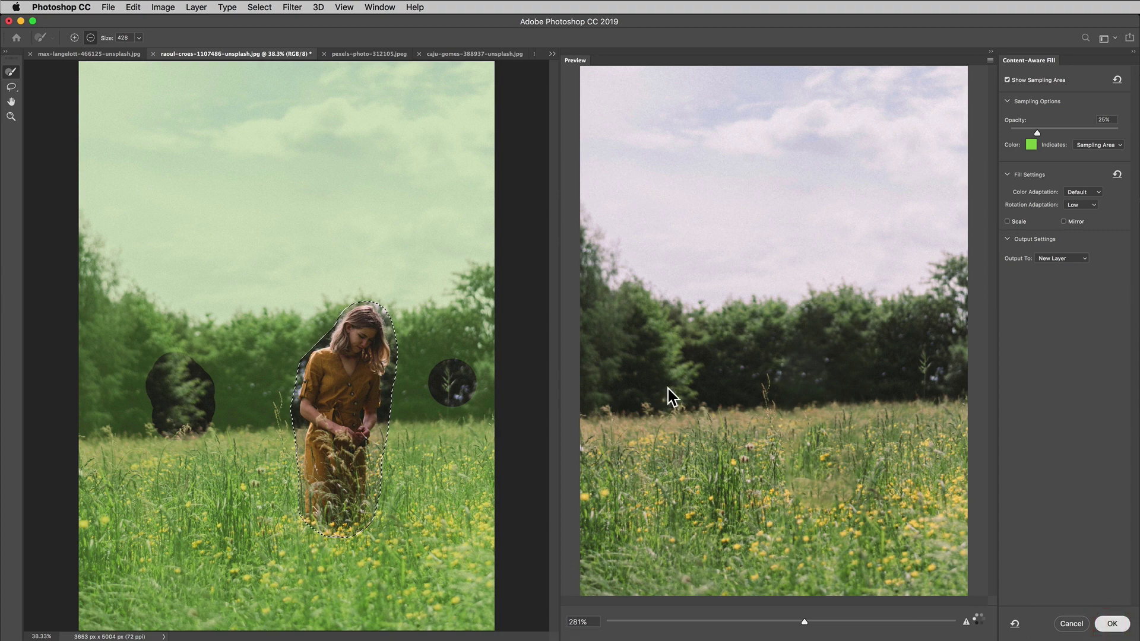
key("super+d")
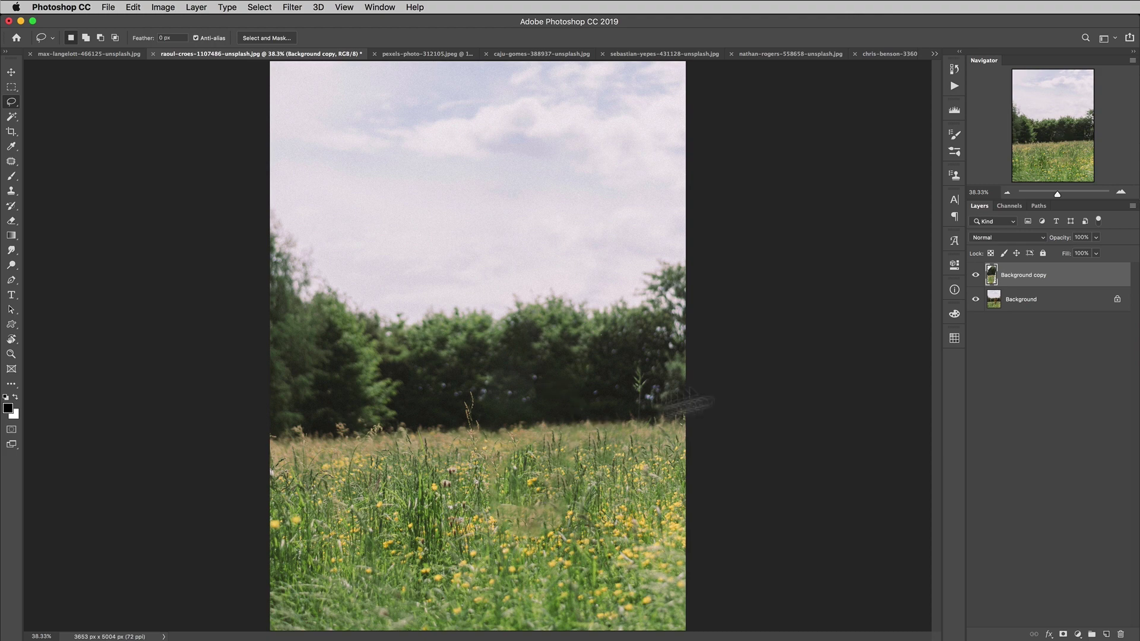
In the ocean rocks photo, lasso around the lowest rock cluster and start a Content-Aware Fill
left_click(412, 54)
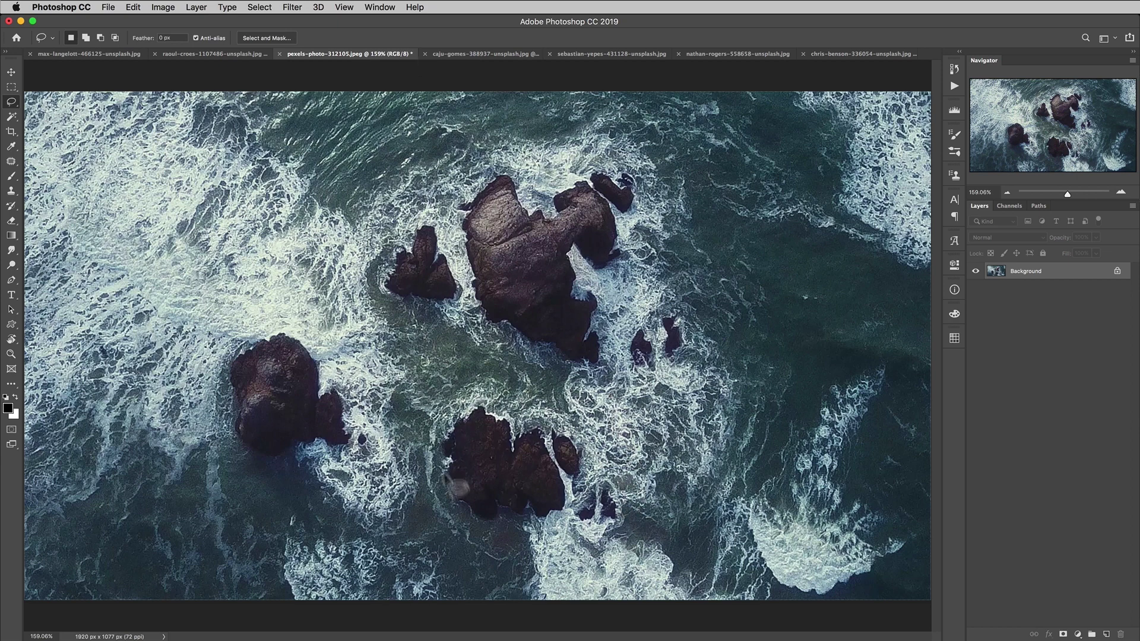
left_click(626, 525)
mouse_move(627, 525)
left_mouse_down()
mouse_move(591, 427)
mouse_move(469, 391)
mouse_move(429, 417)
mouse_move(423, 458)
mouse_move(455, 520)
mouse_move(519, 550)
mouse_move(612, 543)
left_mouse_up()
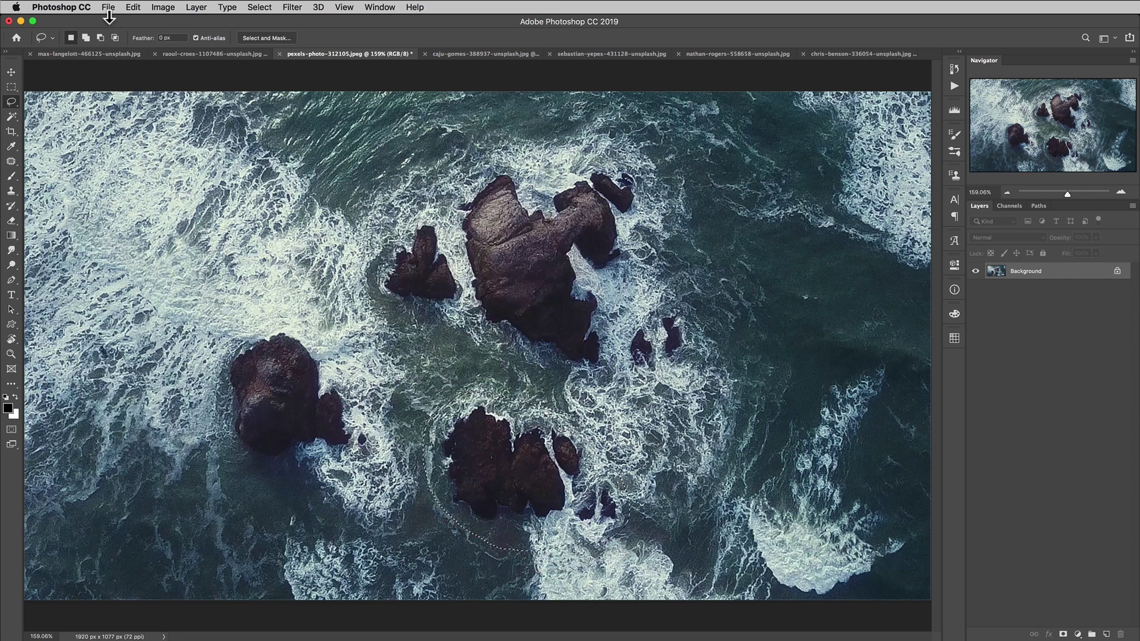
left_click(133, 7)
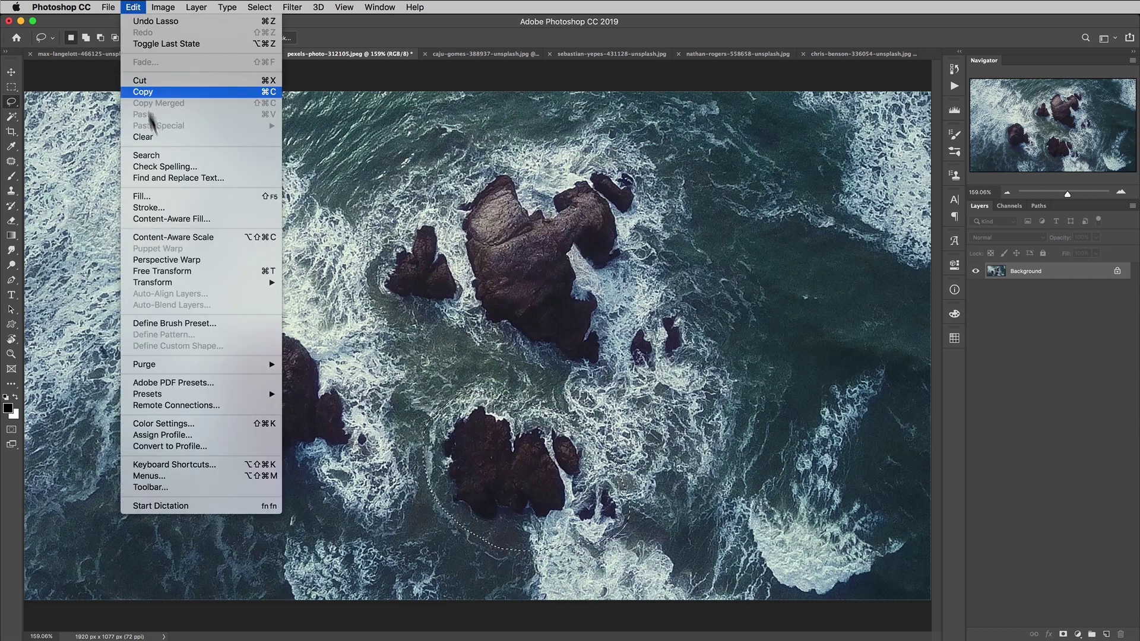
left_click(157, 219)
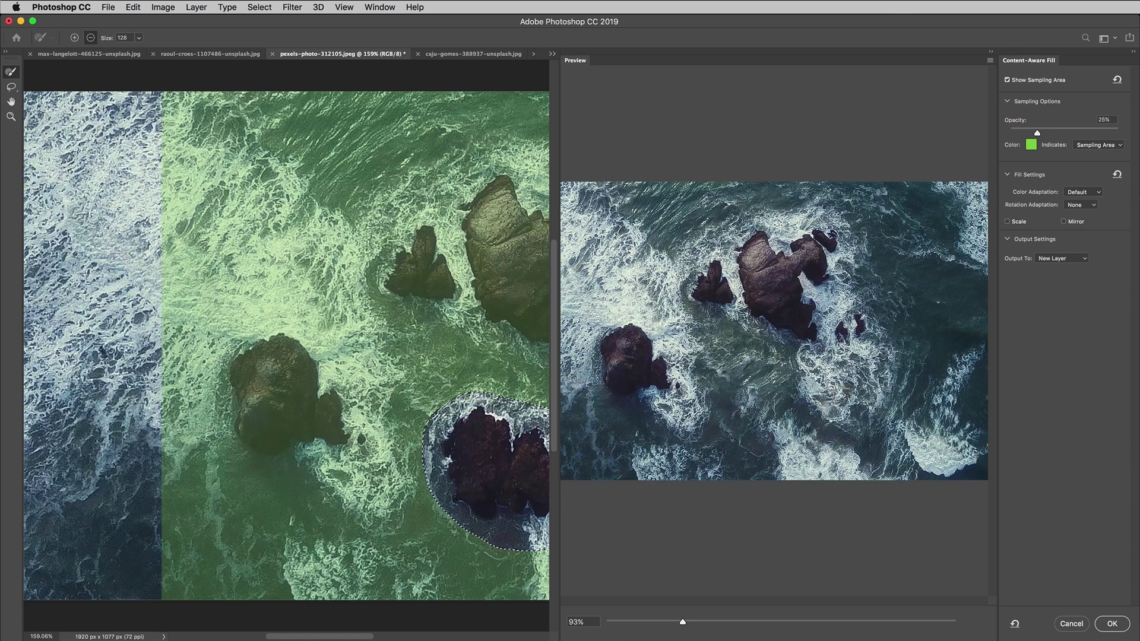
Set the rotation adaptation of the rock cluster's fill to High
key("space")
left_click_drag(447, 349, 273, 321)
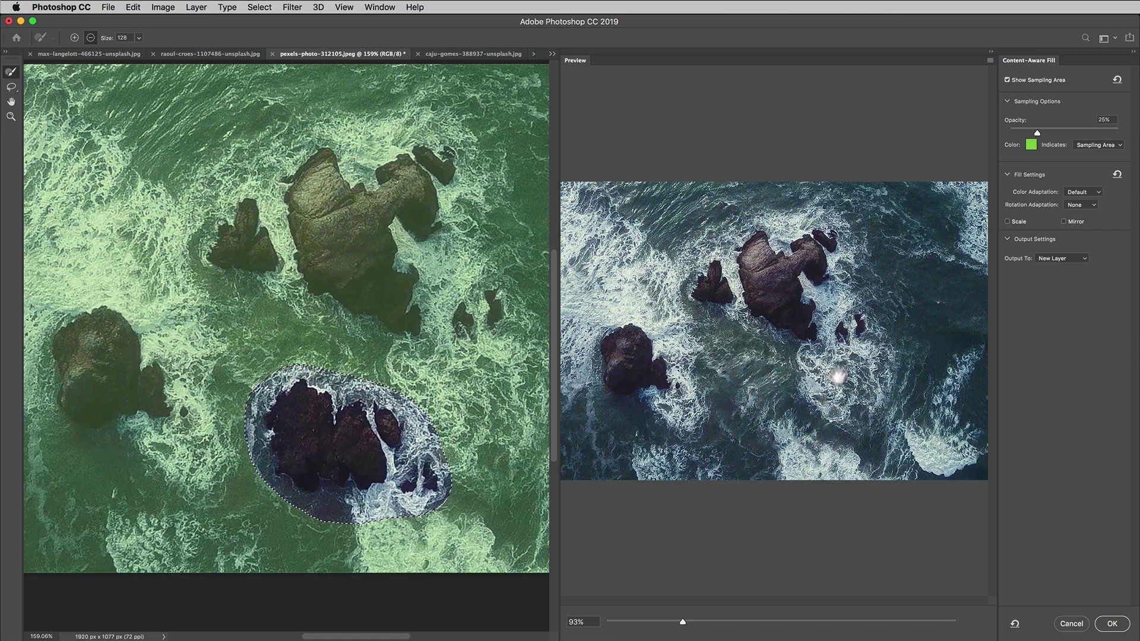
left_click(1079, 205)
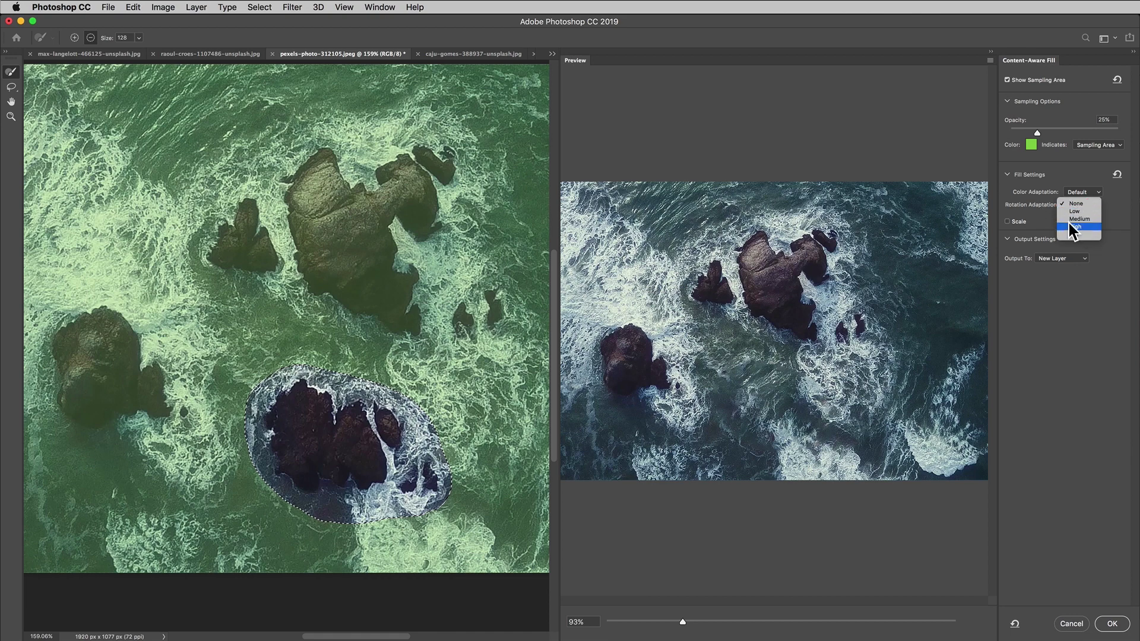
left_click(1075, 227)
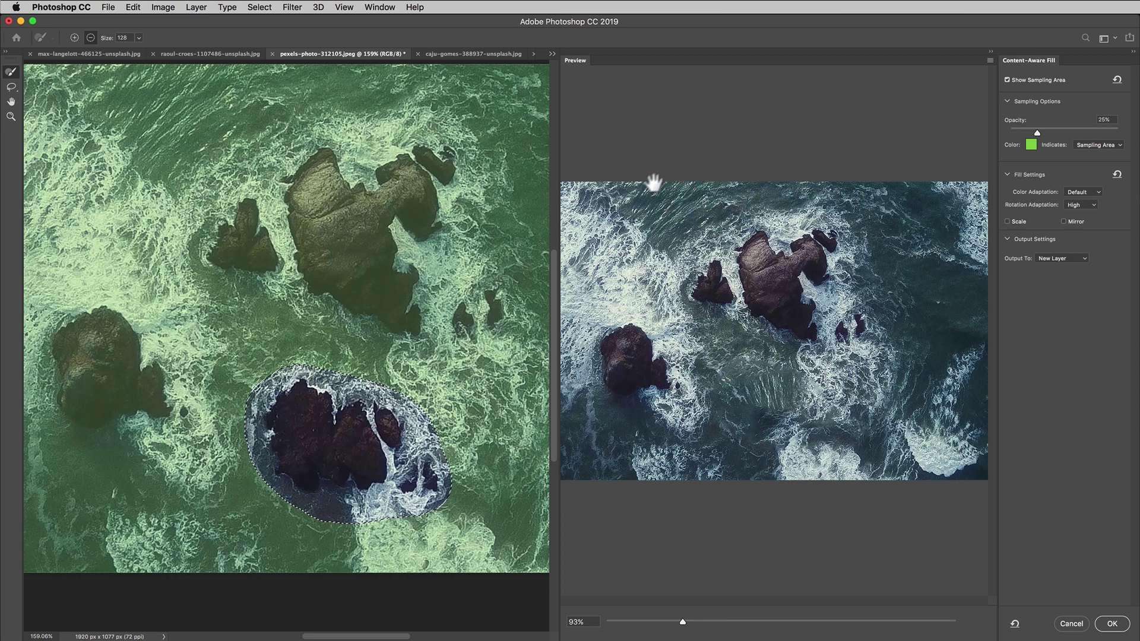
Exclude the dark water along the upper edge from sampling, then apply the fill to a new layer and deselect
mouse_move(150, 127)
left_mouse_down()
mouse_move(208, 91)
mouse_move(89, 83)
mouse_move(225, 112)
mouse_move(151, 131)
mouse_move(247, 98)
mouse_move(241, 74)
left_mouse_up()
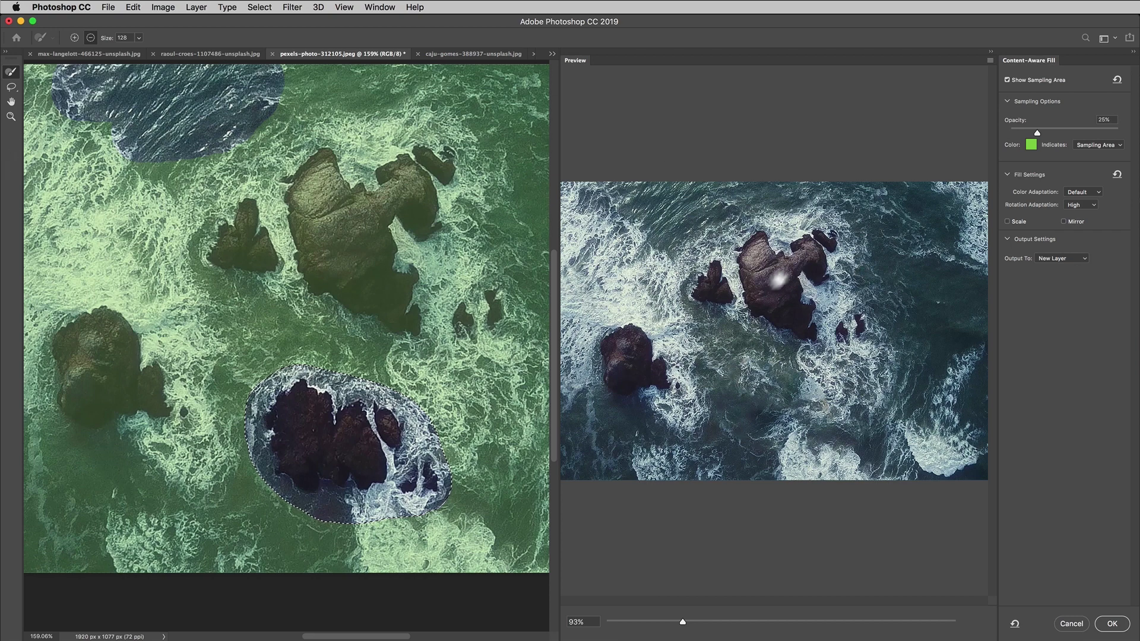
left_click(1112, 623)
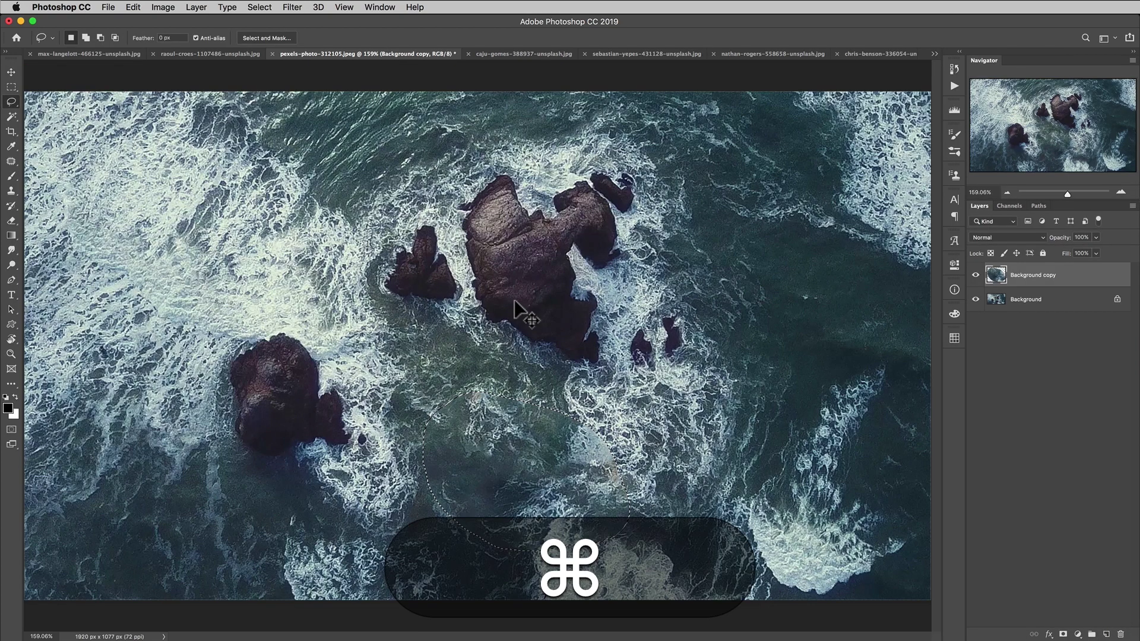
key("super+d")
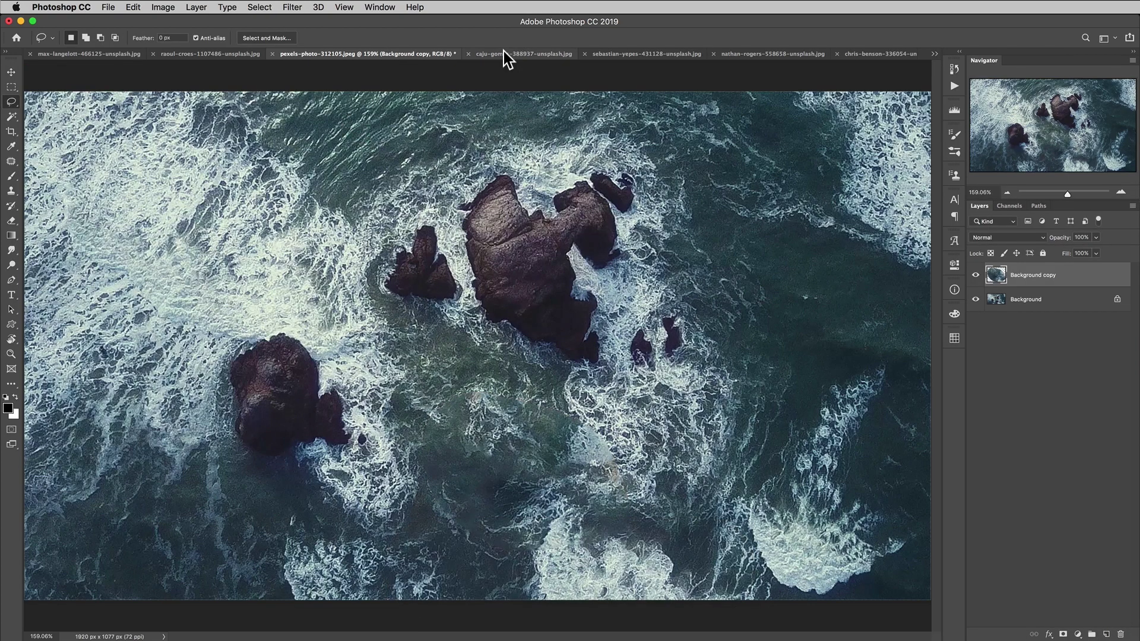
In the portrait of the woman with flowers, lasso around the flower and stem on her cheek
left_click(503, 52)
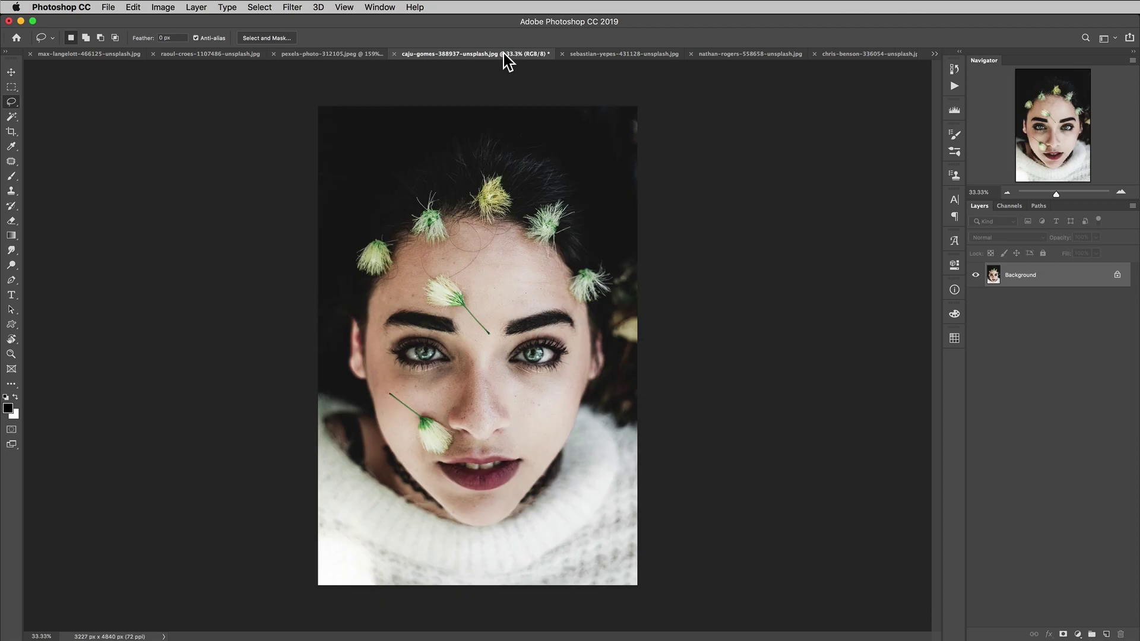
key("super+space")
left_click(477, 444, "super")
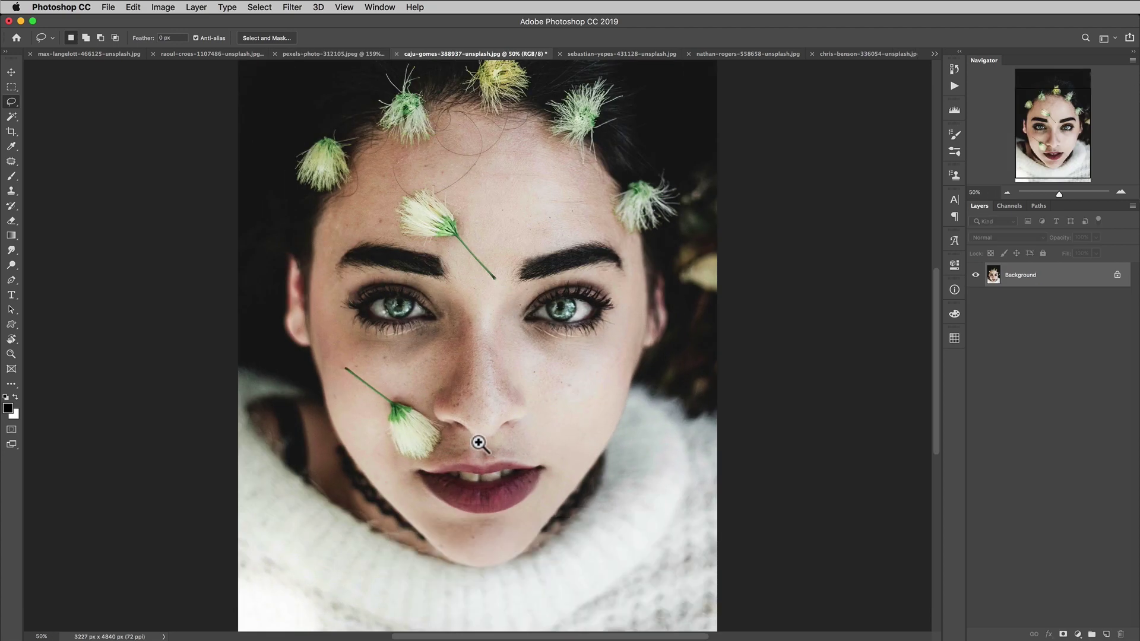
left_click(481, 445, "super")
left_click_drag(480, 445, 537, 401)
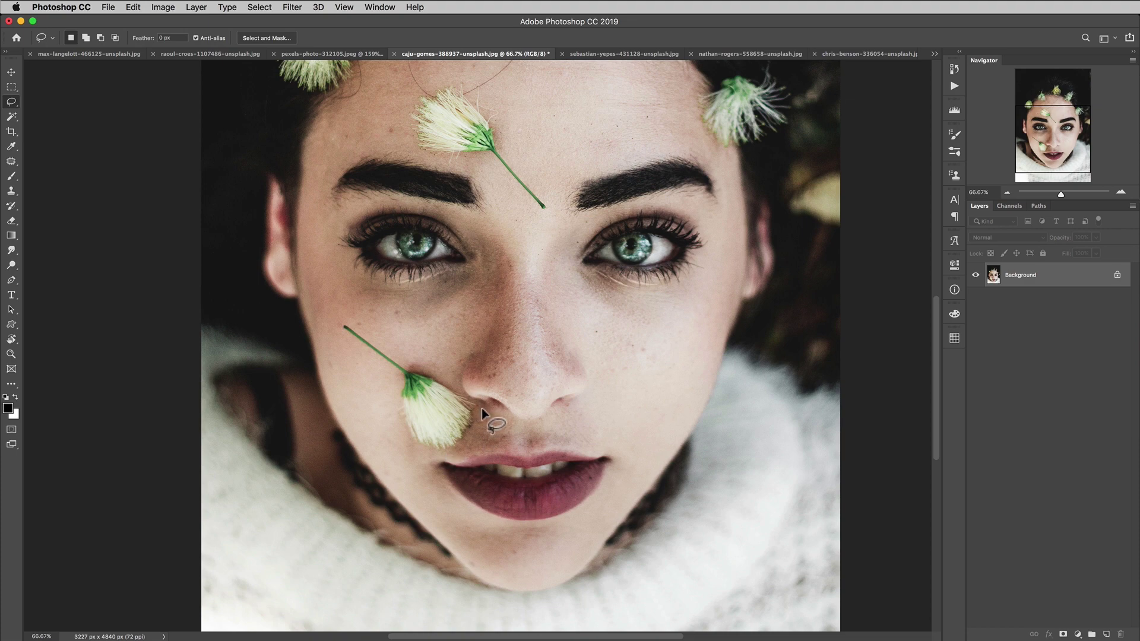
mouse_move(454, 387)
left_mouse_down()
mouse_move(484, 408)
mouse_move(465, 442)
mouse_move(408, 447)
mouse_move(389, 378)
mouse_move(336, 320)
mouse_move(349, 317)
mouse_move(382, 342)
left_mouse_up()
left_click_drag(454, 389, 484, 408)
Start a Content-Aware Fill on the cheek flower and enable mirroring in its fill settings
left_click(136, 8)
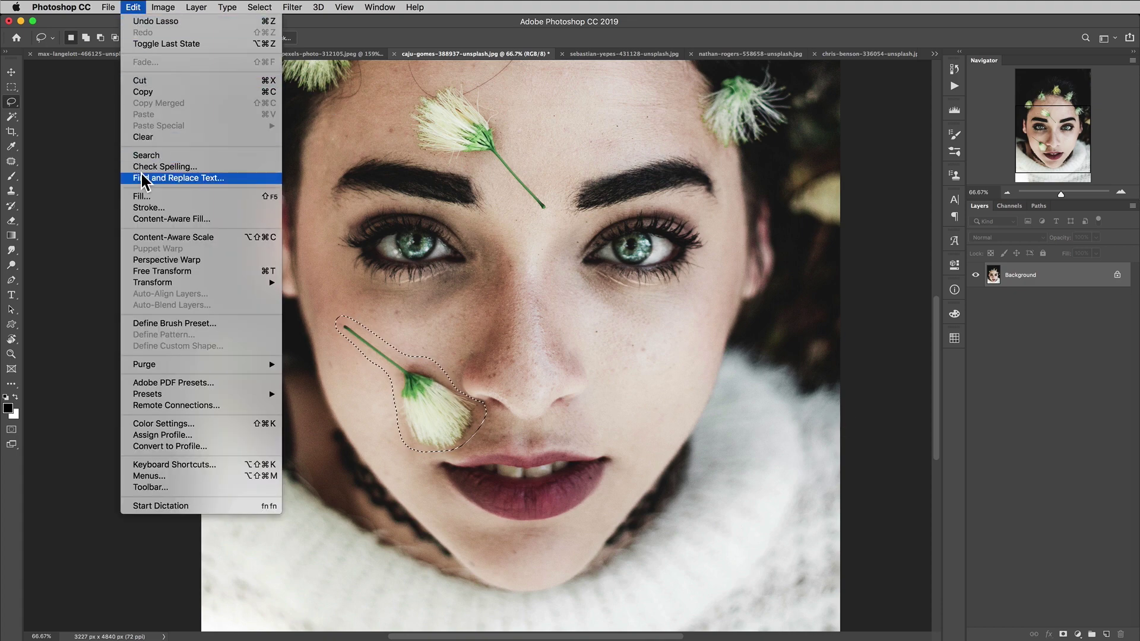
left_click(148, 217)
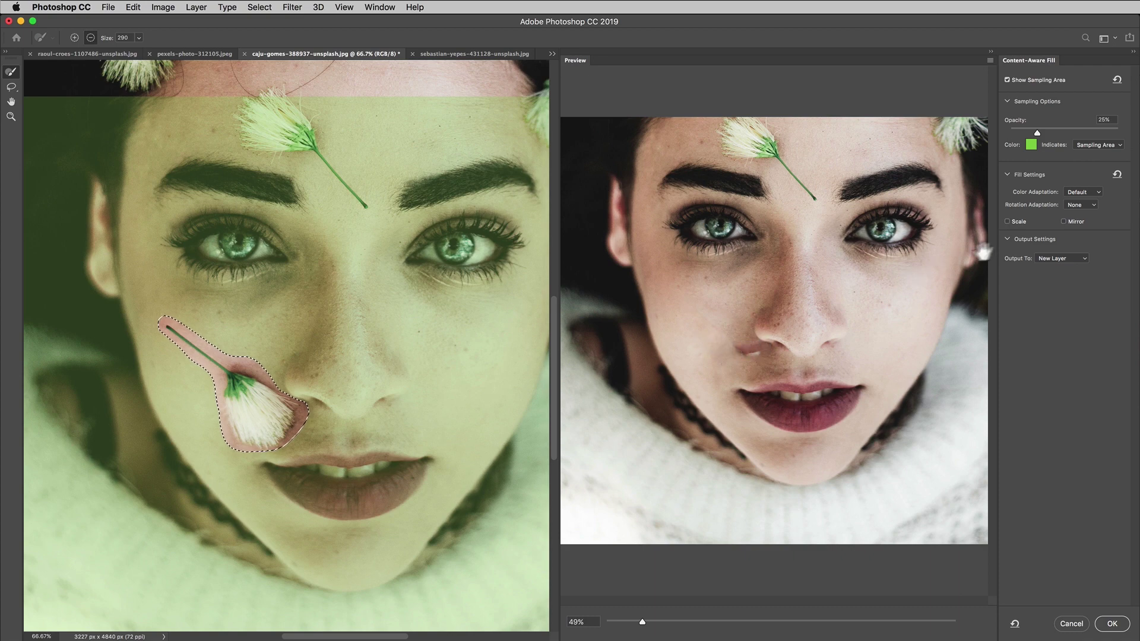
left_click(1064, 221)
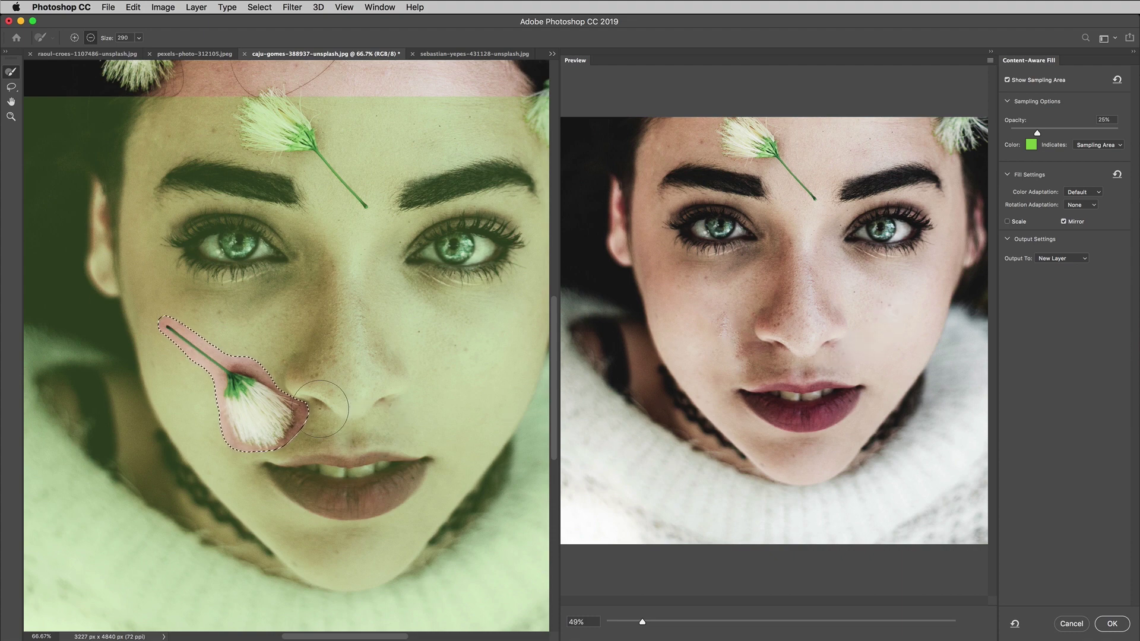
Enlarge the sampling brush to 1392 and try to exclude the entire photo from the sampling area
key("space")
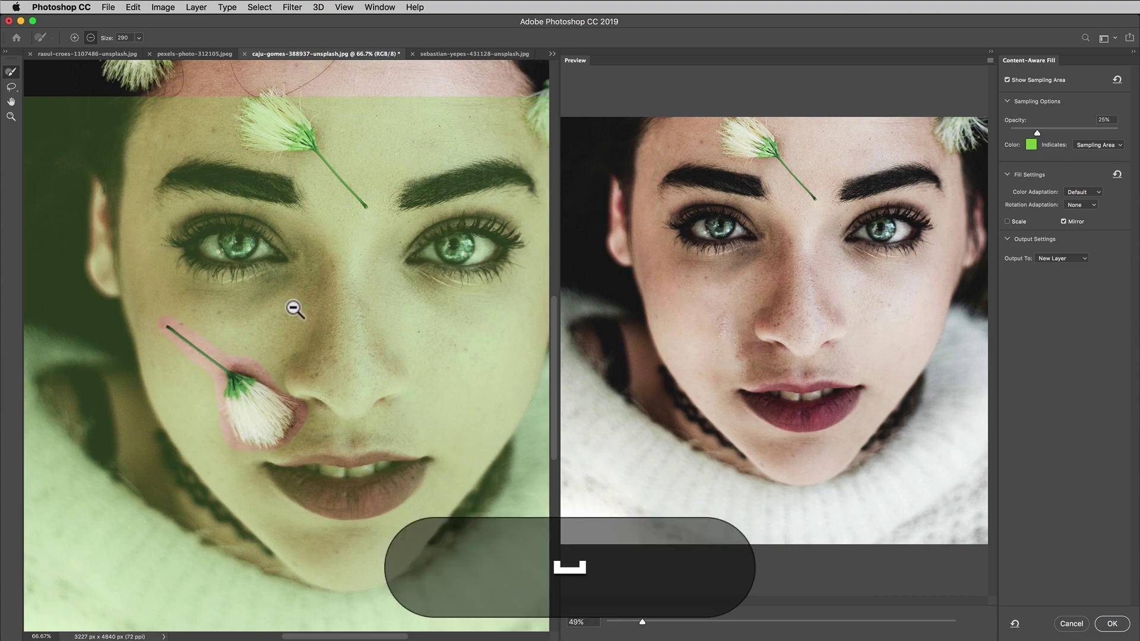
left_click(294, 310, "alt")
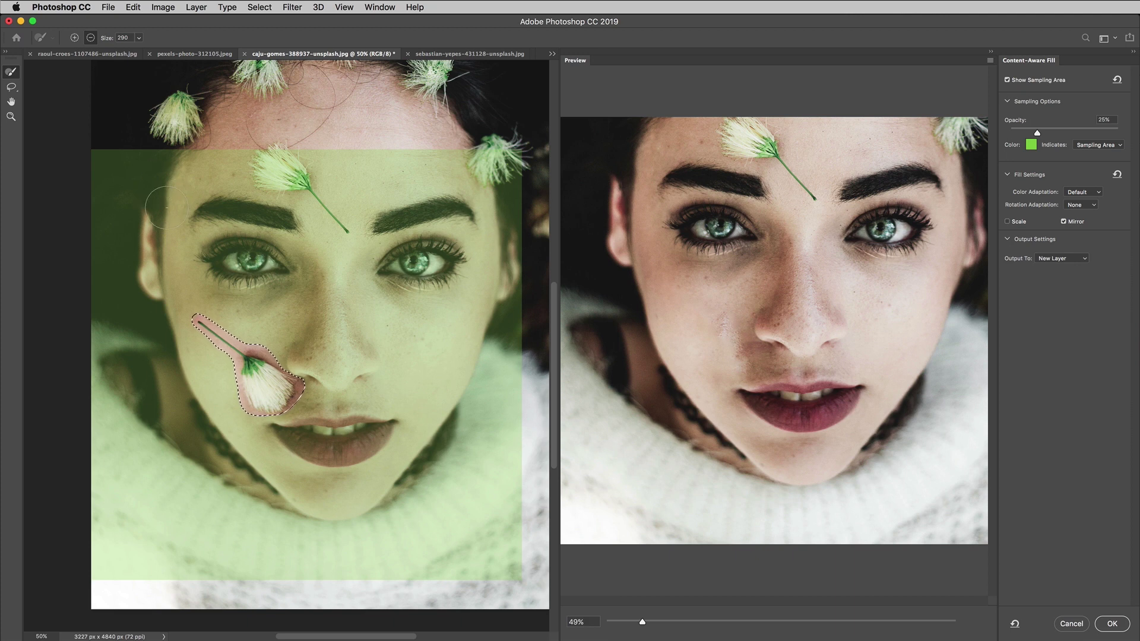
key("bracketright")
key("bracketright")
key("bracketright")
key("bracketright")
key("bracketright")
key("bracketright")
key("bracketleft")
key("bracketleft")
key("bracketleft")
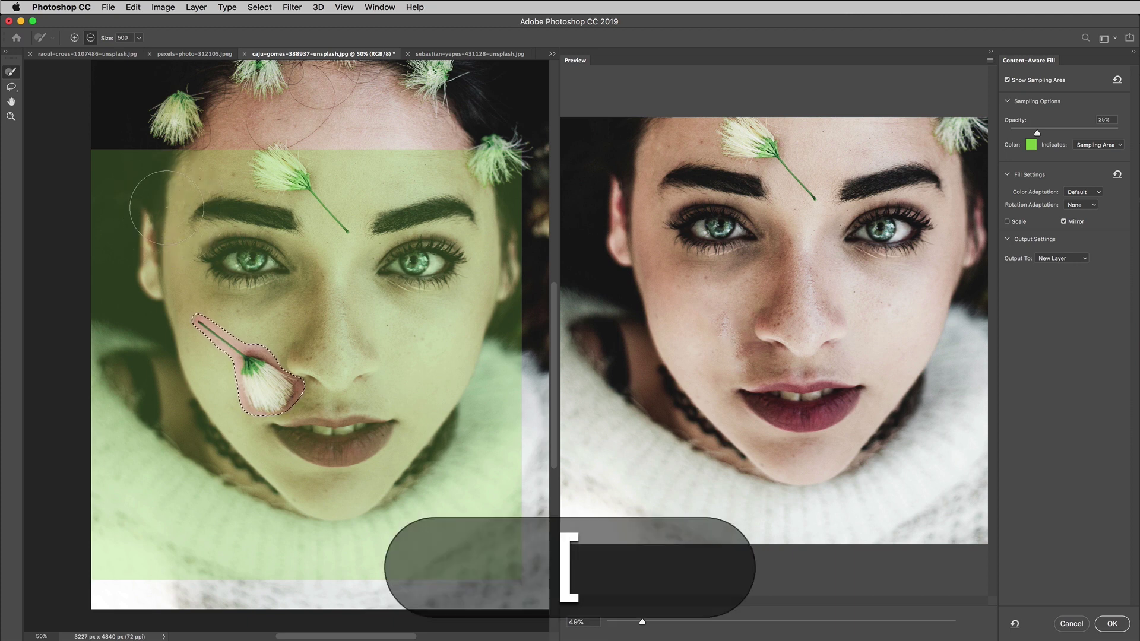
key("bracketright")
key("bracketright")
key("bracketright")
key("bracketright")
key("bracketright")
key("bracketright")
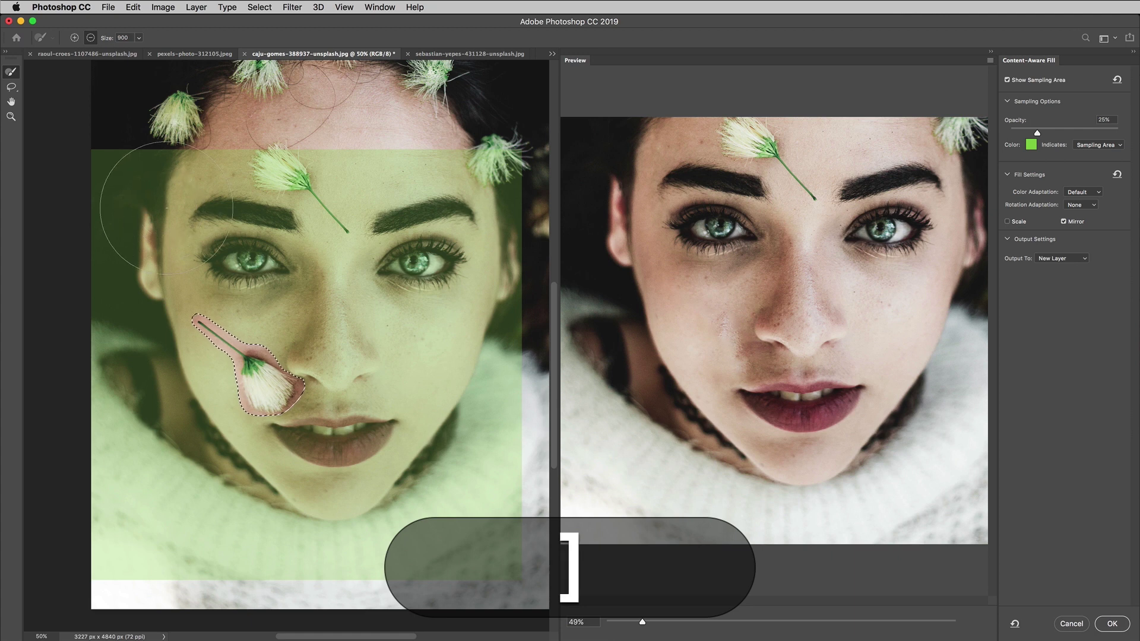
key("bracketleft")
key("bracketleft")
key("bracketleft")
key("bracketright")
key("bracketleft")
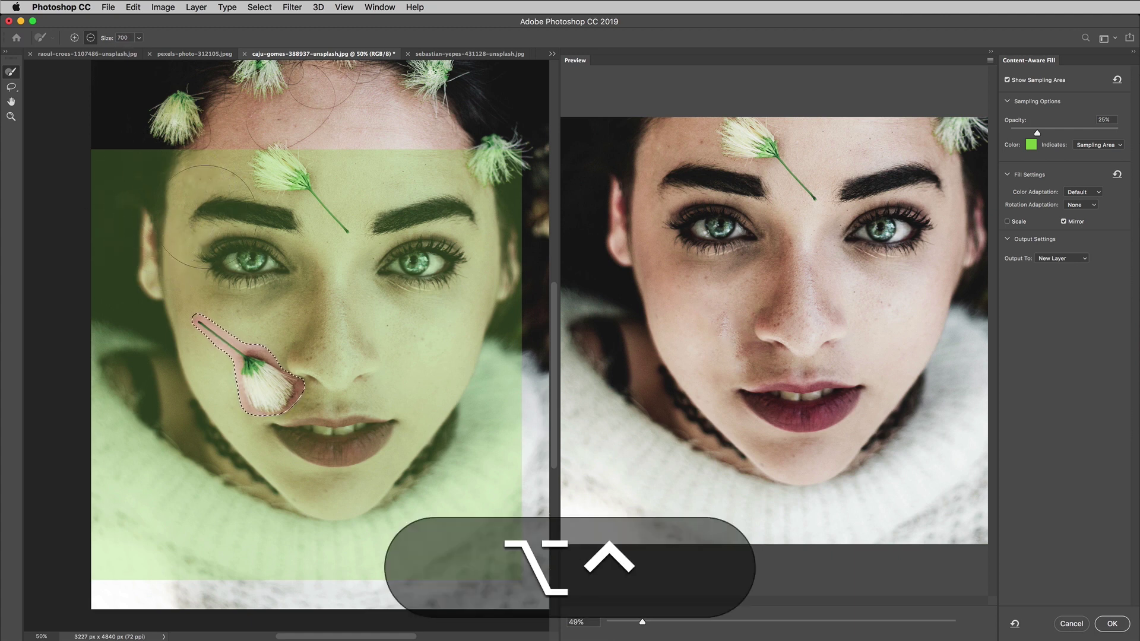
mouse_move(198, 222)
left_mouse_down()
mouse_move(249, 227)
mouse_move(173, 213)
mouse_move(368, 237)
mouse_move(552, 202)
mouse_move(178, 332)
mouse_move(541, 380)
mouse_move(53, 469)
mouse_move(600, 600)
left_mouse_up()
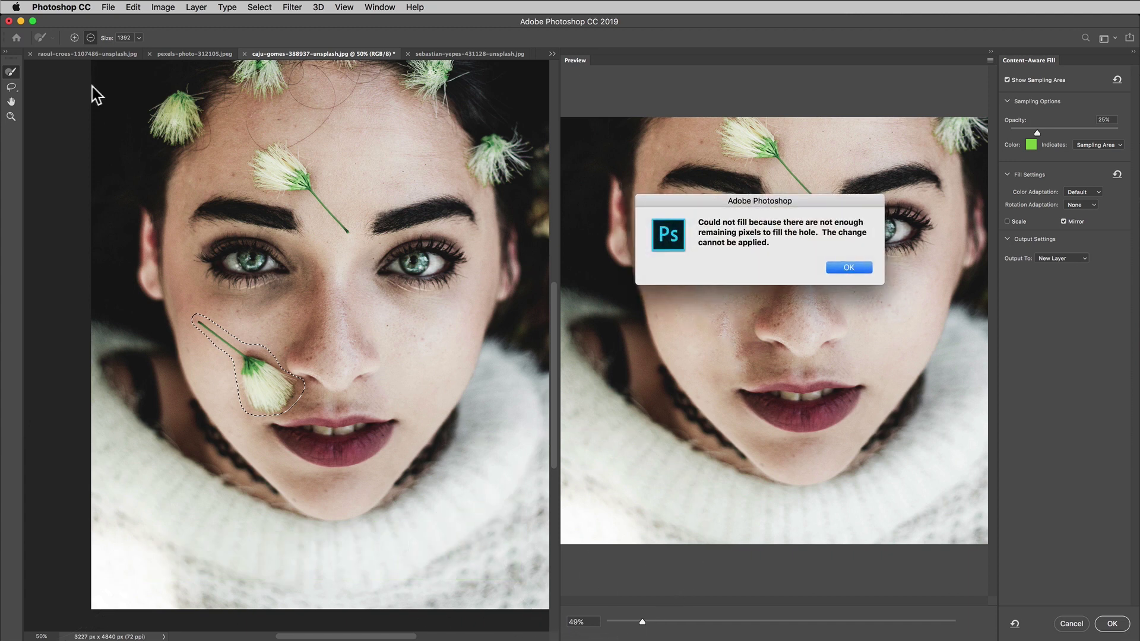
left_click(848, 267)
Exclude the face, hair and most of the sweater from sampling, leaving only small patches above the lips and on the sweater
mouse_move(428, 333)
left_mouse_down()
mouse_move(449, 271)
mouse_move(309, 178)
mouse_move(153, 457)
mouse_move(122, 219)
left_mouse_up()
mouse_move(98, 450)
left_mouse_down()
mouse_move(131, 502)
mouse_move(247, 498)
mouse_move(360, 571)
mouse_move(471, 601)
mouse_move(509, 548)
mouse_move(522, 496)
mouse_move(468, 513)
mouse_move(337, 512)
mouse_move(384, 516)
mouse_move(386, 476)
left_mouse_up()
mouse_move(295, 262)
left_mouse_down()
mouse_move(297, 300)
mouse_move(237, 333)
left_mouse_up()
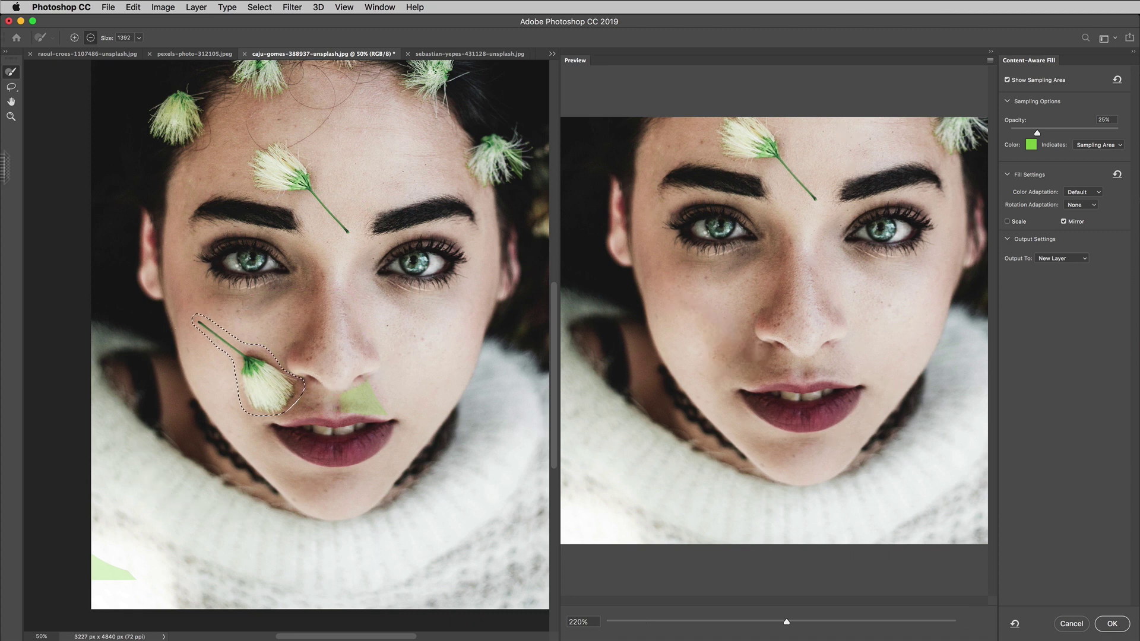
Add the opposite cheek down to the chin to the sampling area with a size 384 brush, and exclude the lips
left_click(74, 37)
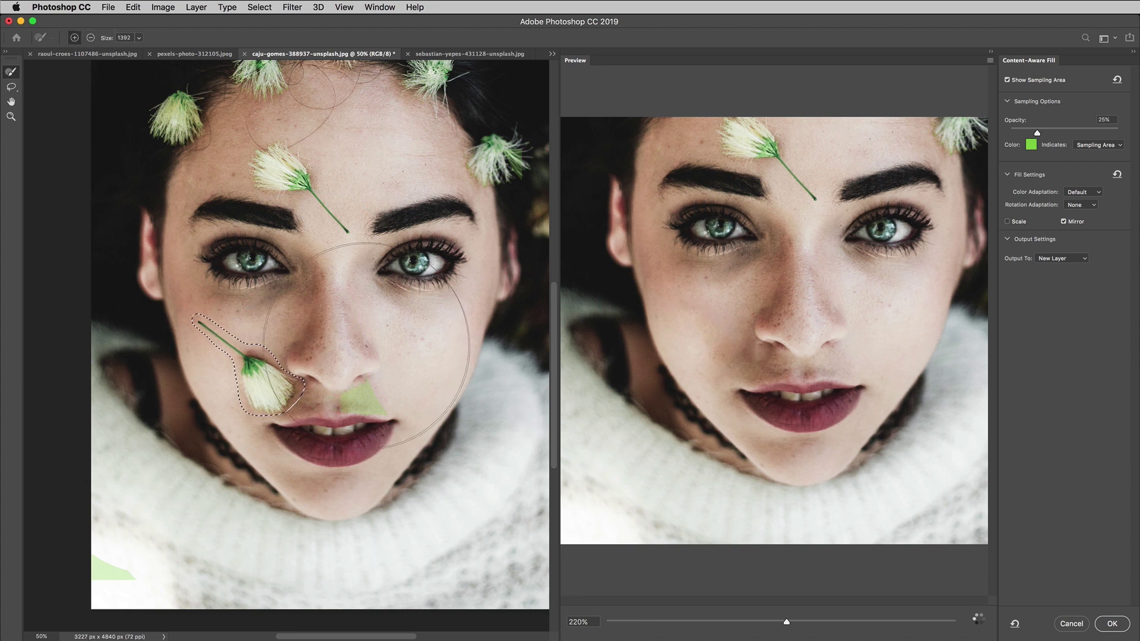
left_click_drag(430, 389, 284, 402)
mouse_move(430, 398)
left_mouse_down()
mouse_move(400, 400)
mouse_move(420, 397)
mouse_move(422, 340)
mouse_move(408, 371)
mouse_move(394, 329)
mouse_move(443, 330)
mouse_move(464, 315)
mouse_move(385, 452)
left_mouse_up()
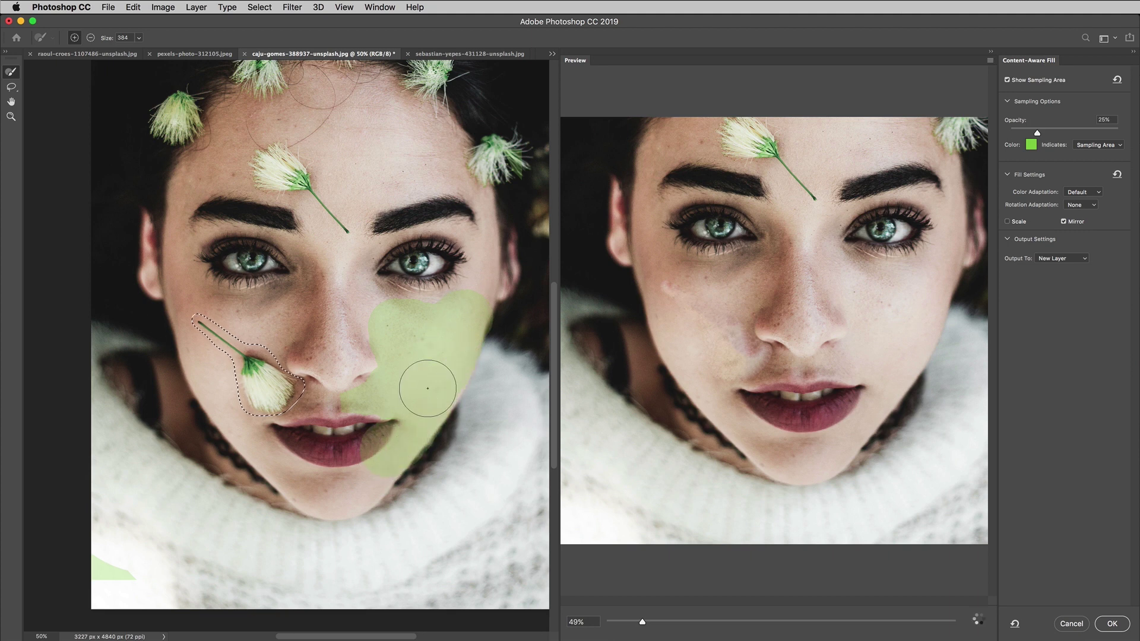
key("alt")
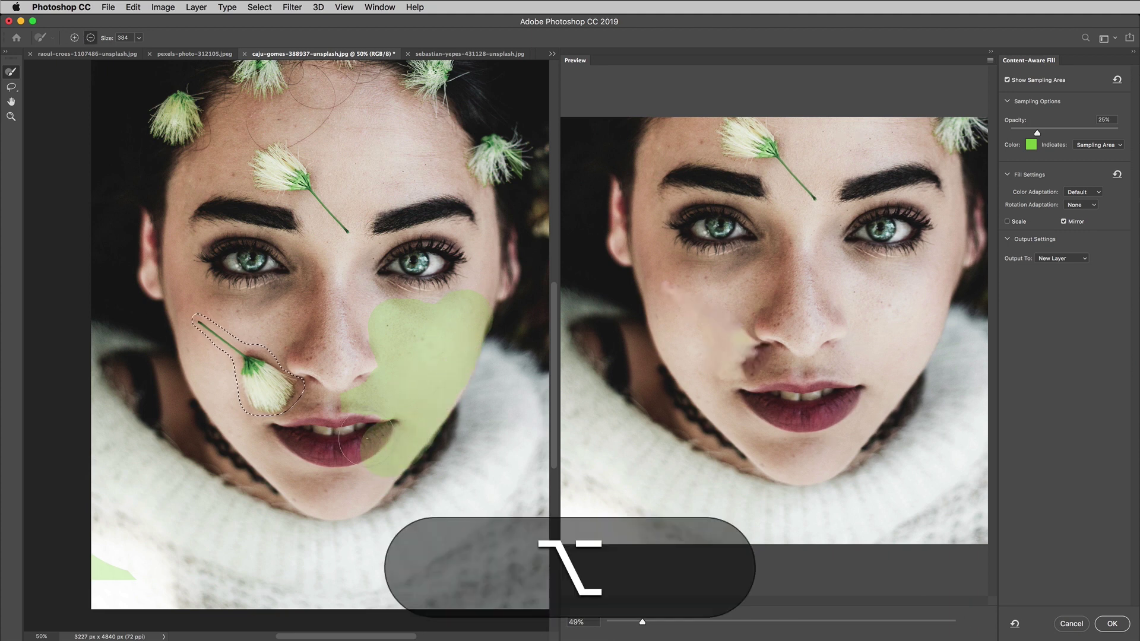
left_click_drag(368, 437, 363, 437)
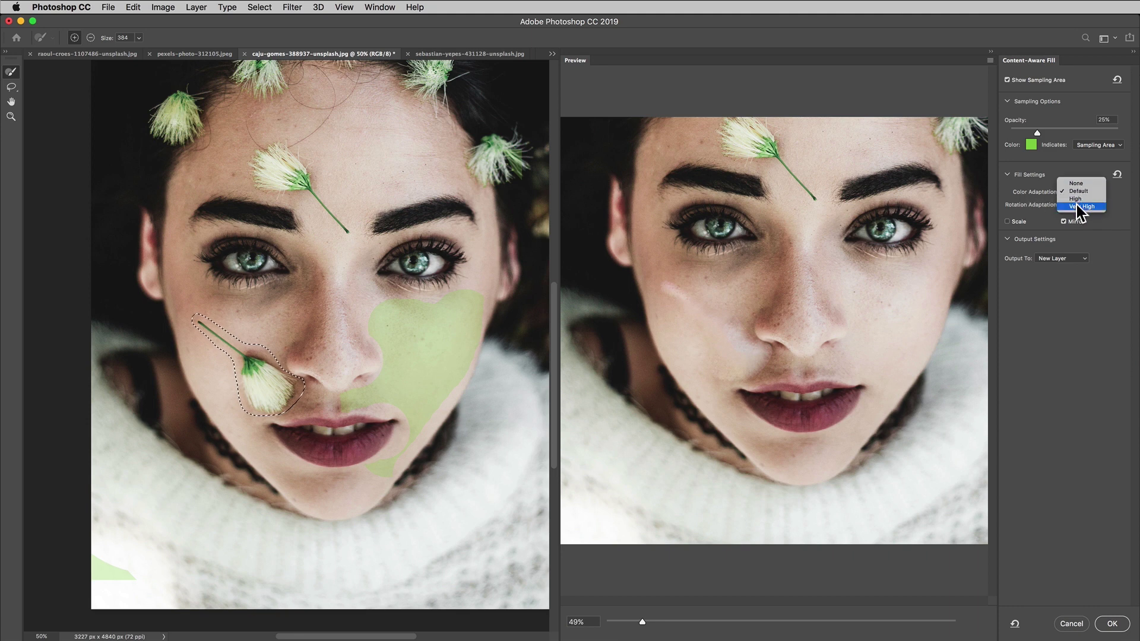
Set the fill's color adaptation to Very High, then apply it to a new layer and clear the selection
left_click(1076, 206)
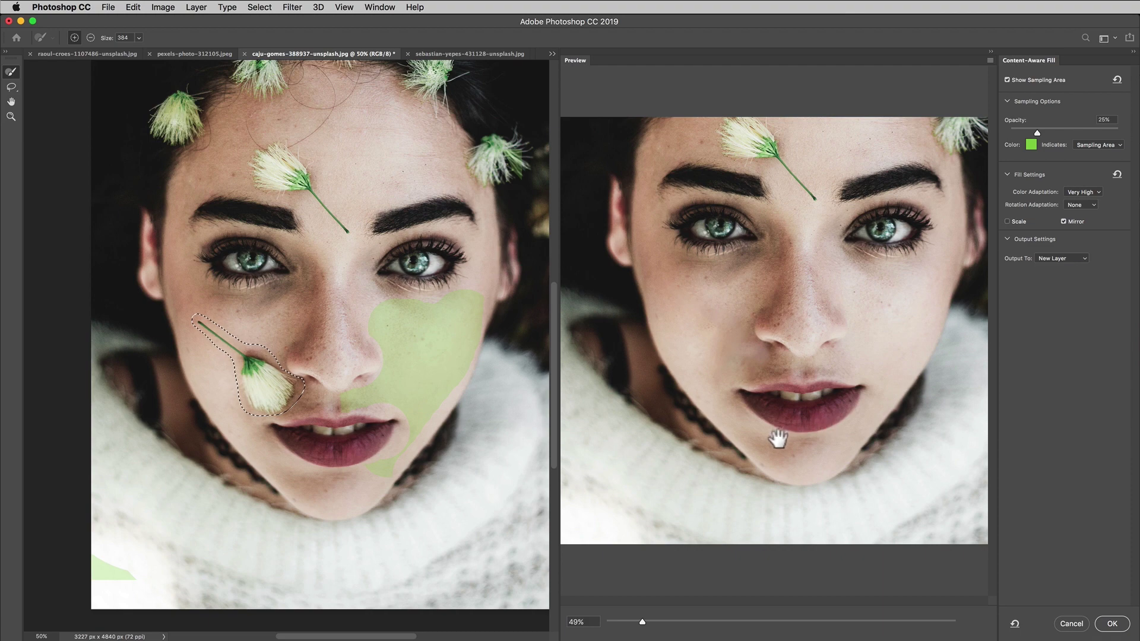
left_click(1112, 623)
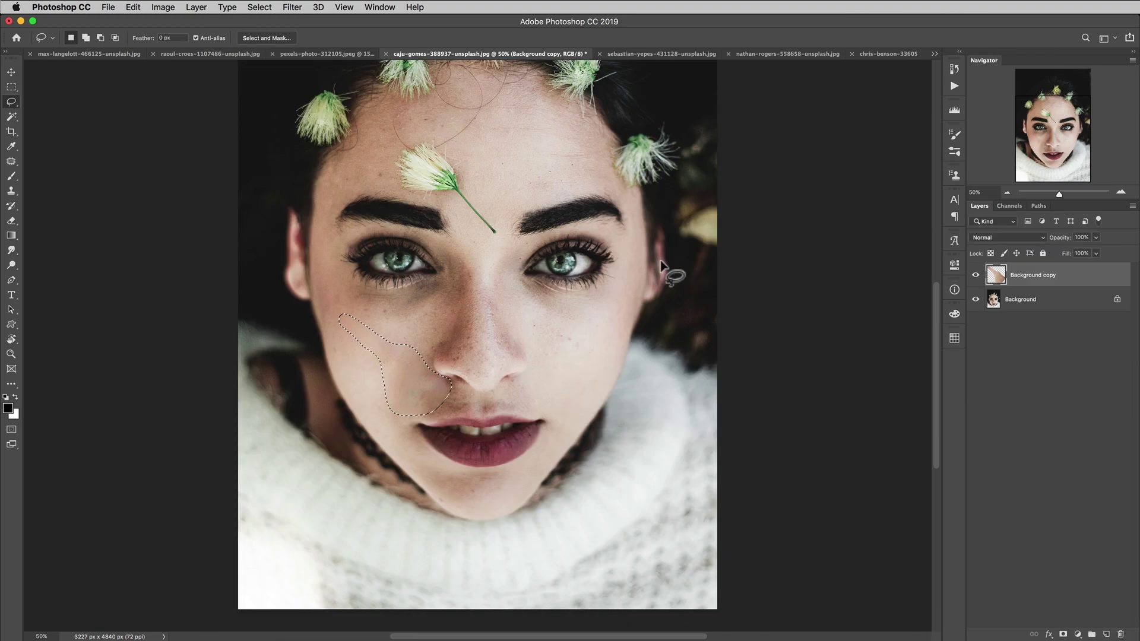
key("super+d")
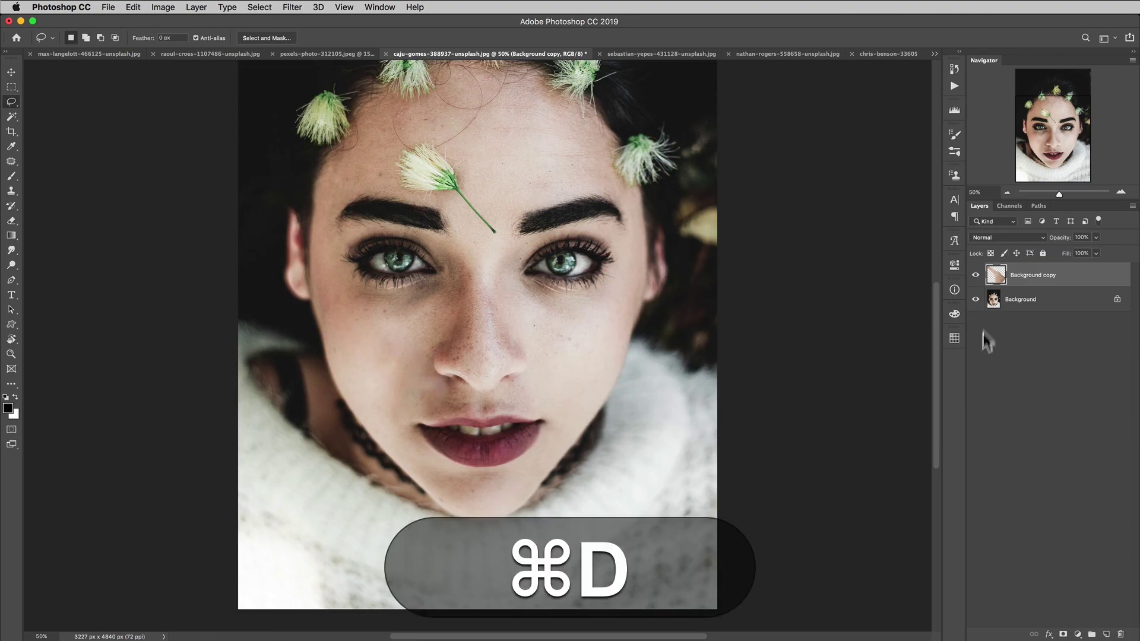
Hide and show the portrait's fill layer to compare the cheek with and without the flower
left_click(975, 275)
left_click(976, 275)
left_click(975, 275)
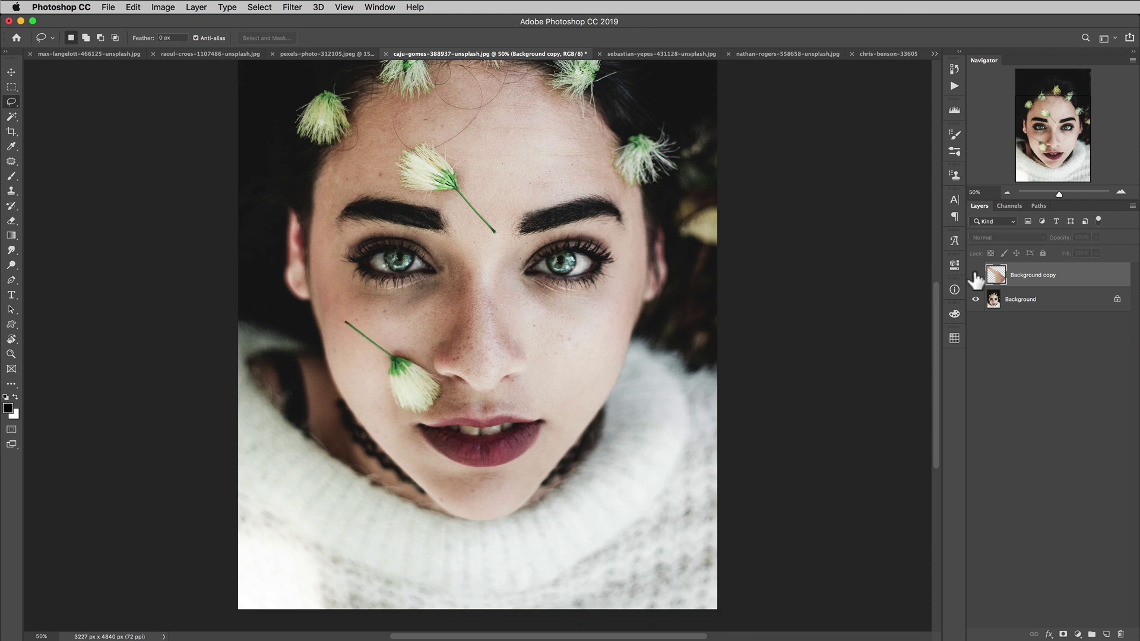
left_click(975, 275)
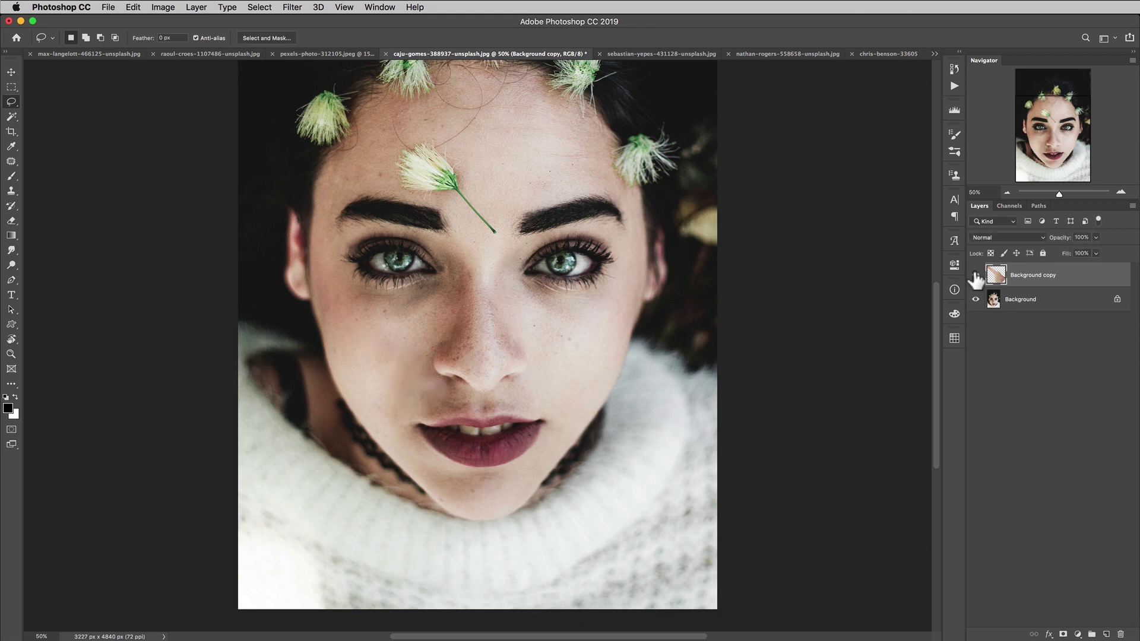
In the church dome photo, lasso around the wide middle window of the three at the top of the ring
left_click(625, 54)
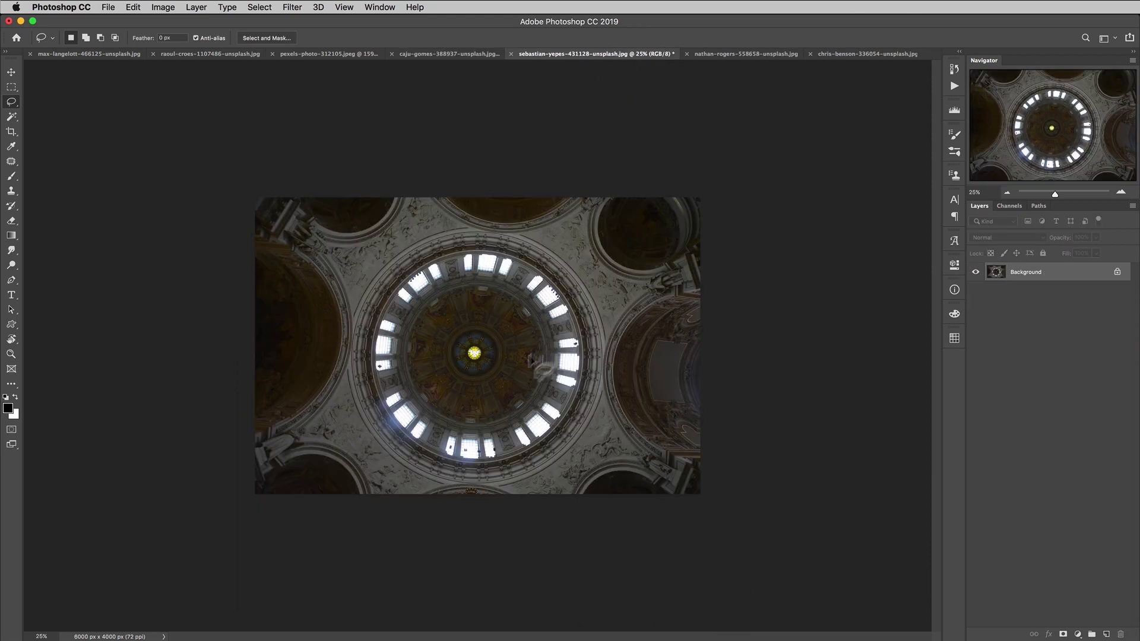
key("super+space")
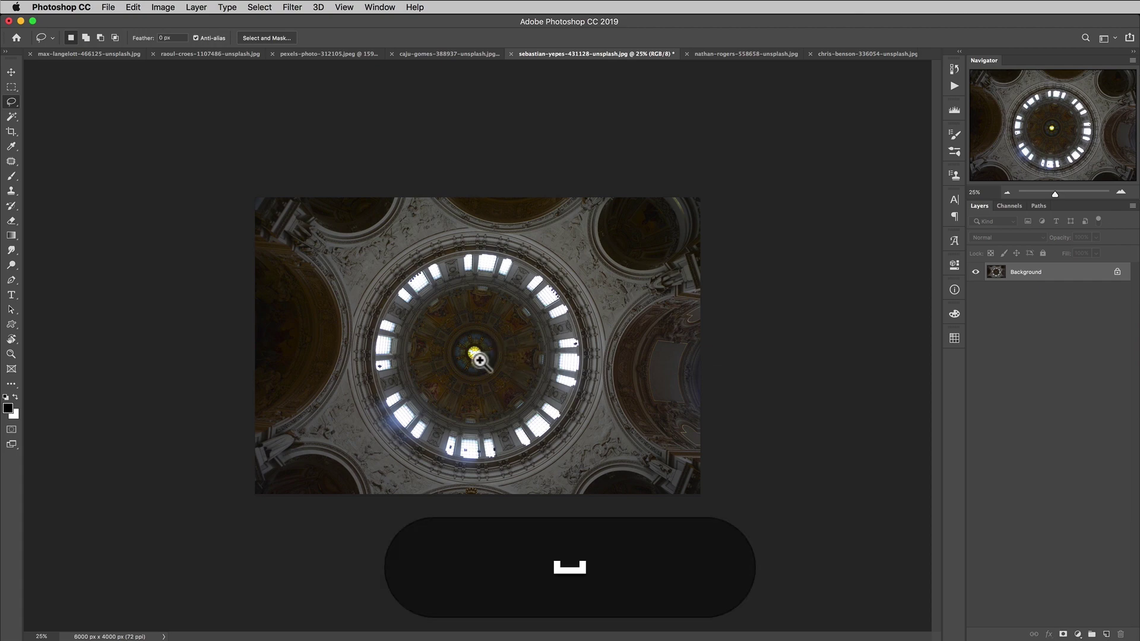
left_click_drag(476, 356, 517, 311)
key("super+space")
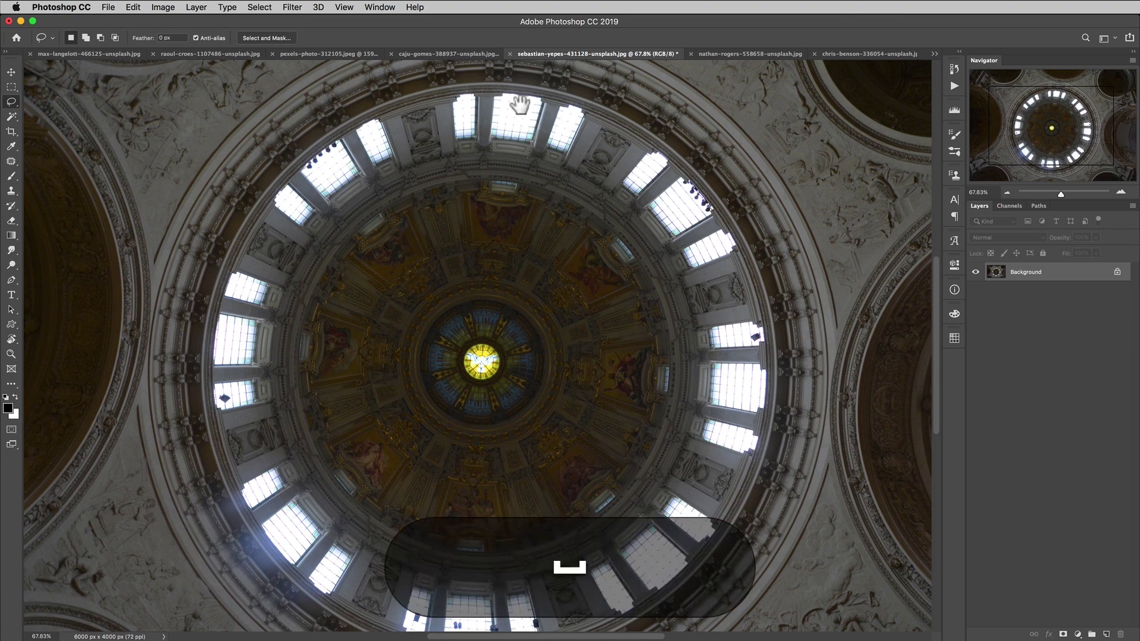
left_click_drag(516, 105, 572, 226)
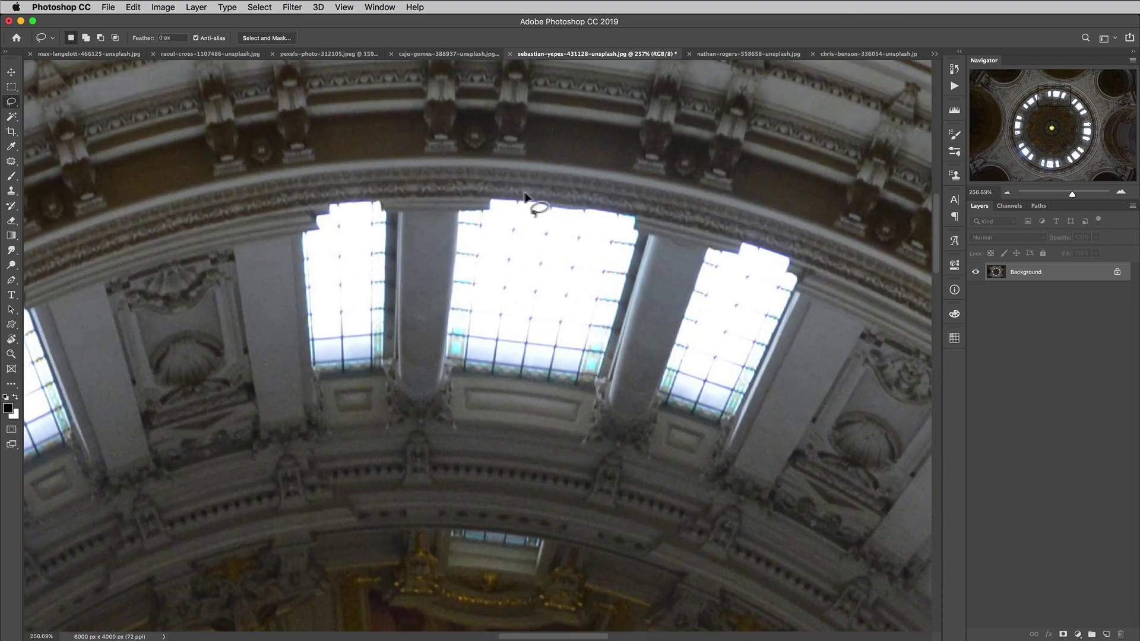
mouse_move(545, 190)
left_mouse_down()
mouse_move(458, 191)
mouse_move(448, 205)
mouse_move(428, 386)
mouse_move(446, 415)
mouse_move(473, 427)
mouse_move(590, 442)
mouse_move(630, 430)
mouse_move(693, 218)
mouse_move(630, 178)
mouse_move(493, 164)
mouse_move(422, 172)
mouse_move(417, 388)
mouse_move(428, 413)
mouse_move(470, 434)
mouse_move(618, 432)
left_mouse_up()
key("super+space")
left_click_drag(522, 339, 457, 381)
left_click_drag(496, 265, 454, 228)
key("super+space")
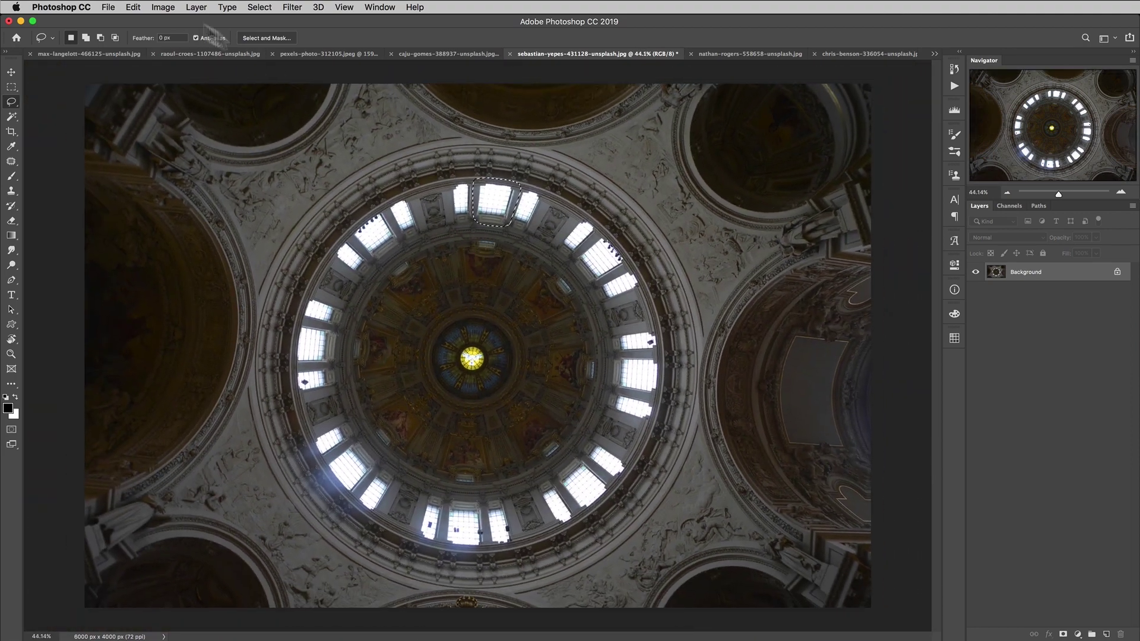
Start a Content-Aware Fill on the window, trying Low rotation adaptation before setting it to Full
left_click(133, 7)
left_click(171, 219)
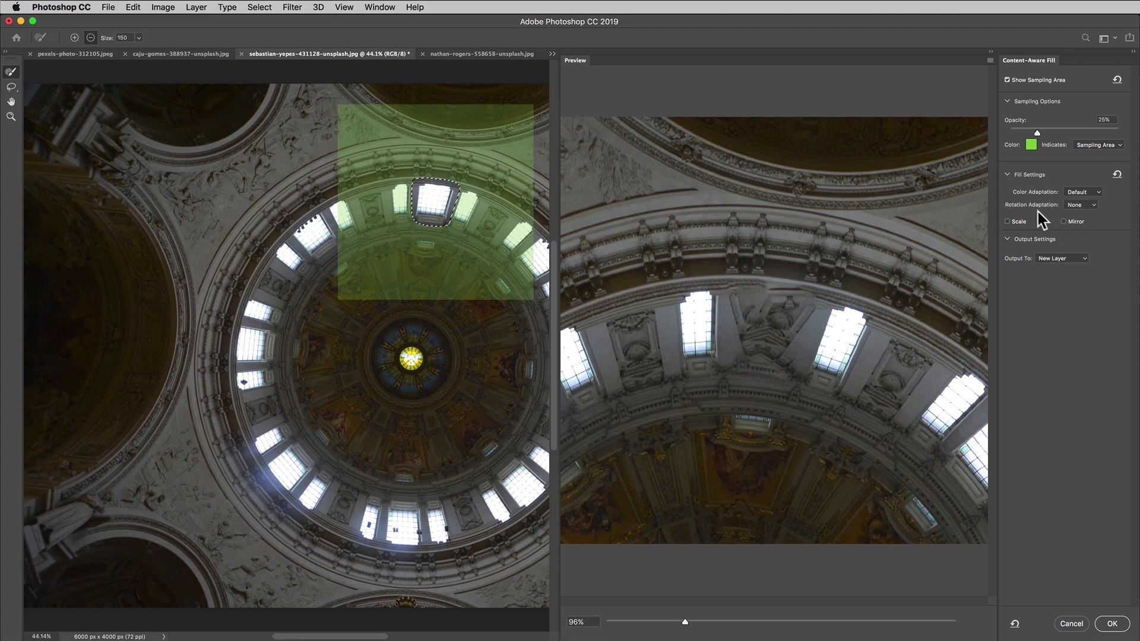
left_click(1079, 205)
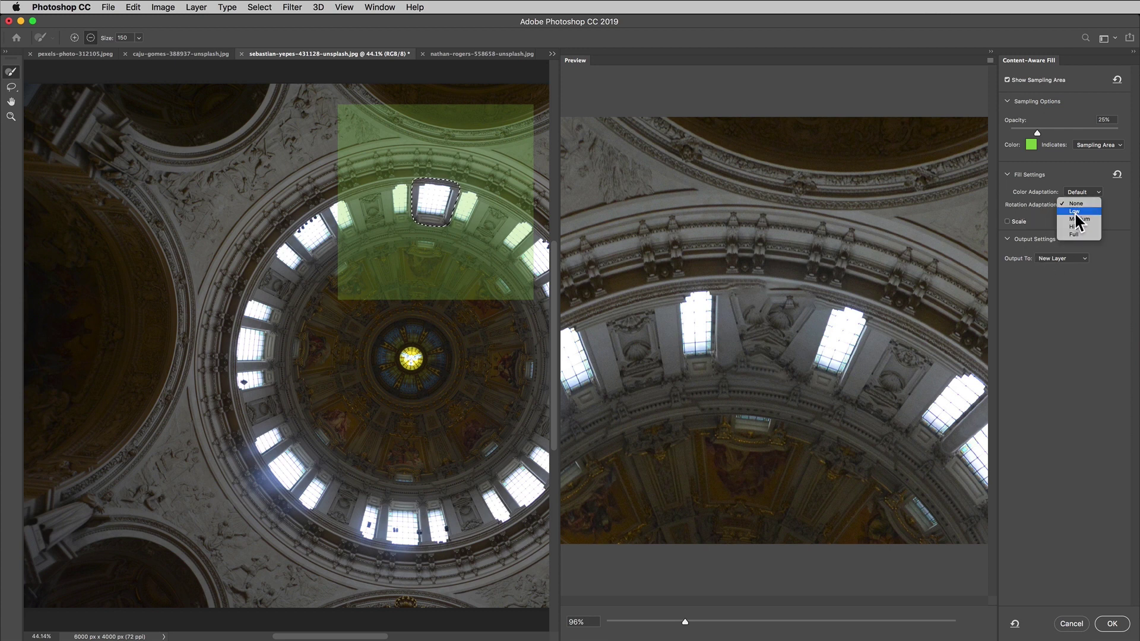
left_click(1075, 211)
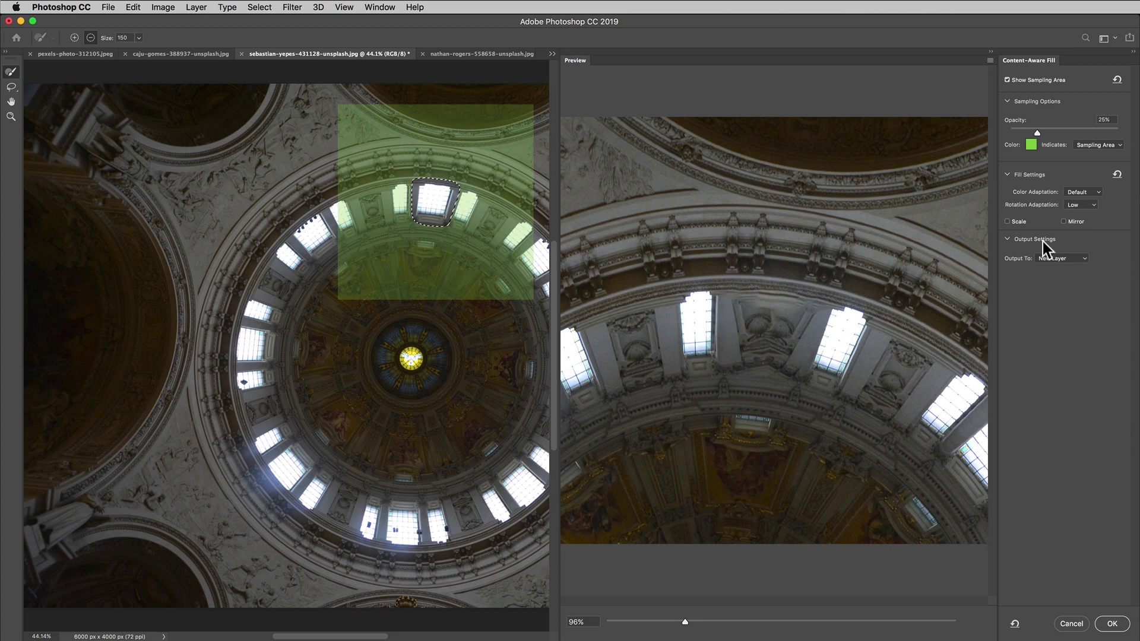
left_click(1088, 211)
left_click(1088, 233)
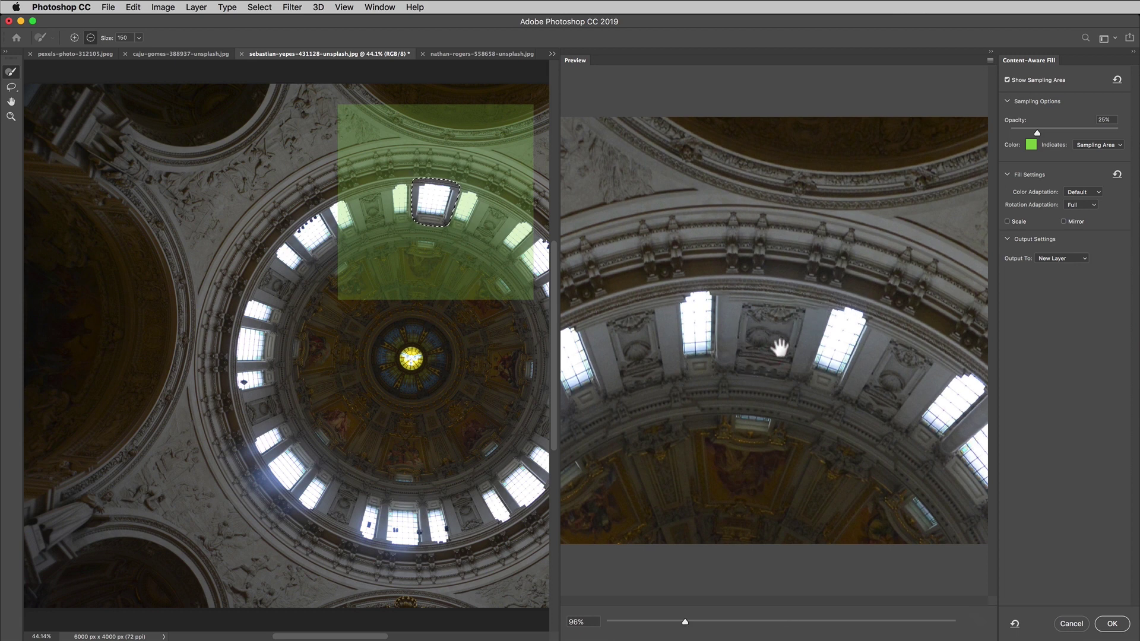
Examine the filled window area in the preview at 100% and compare it with the rest of the dome
key("space")
scroll(762, 360, "down", 2)
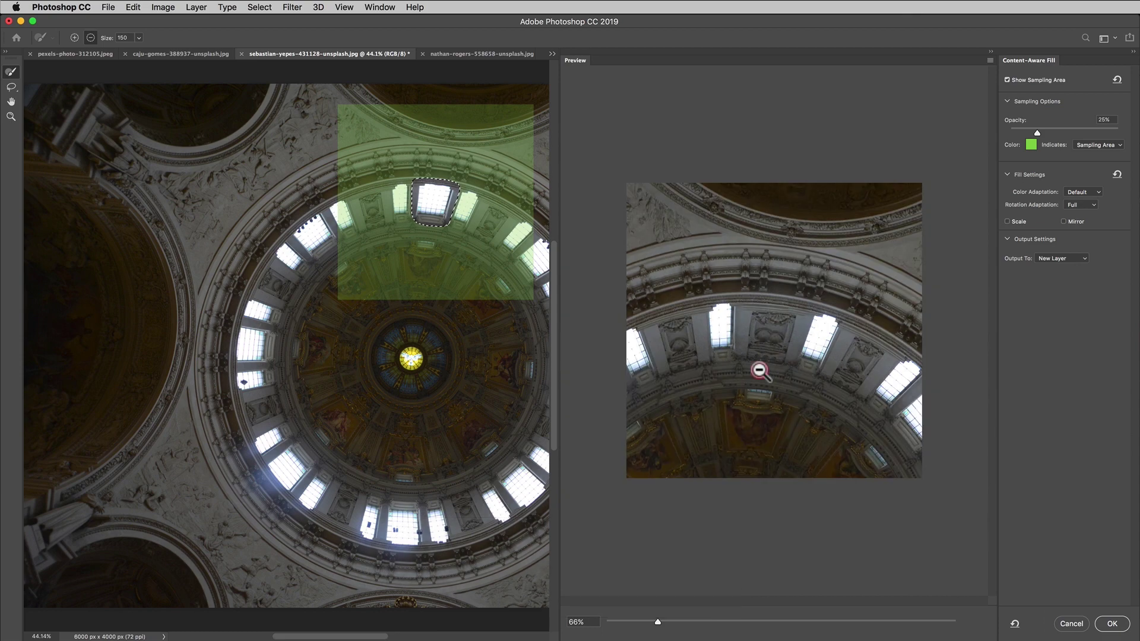
scroll(764, 353, "up", 2)
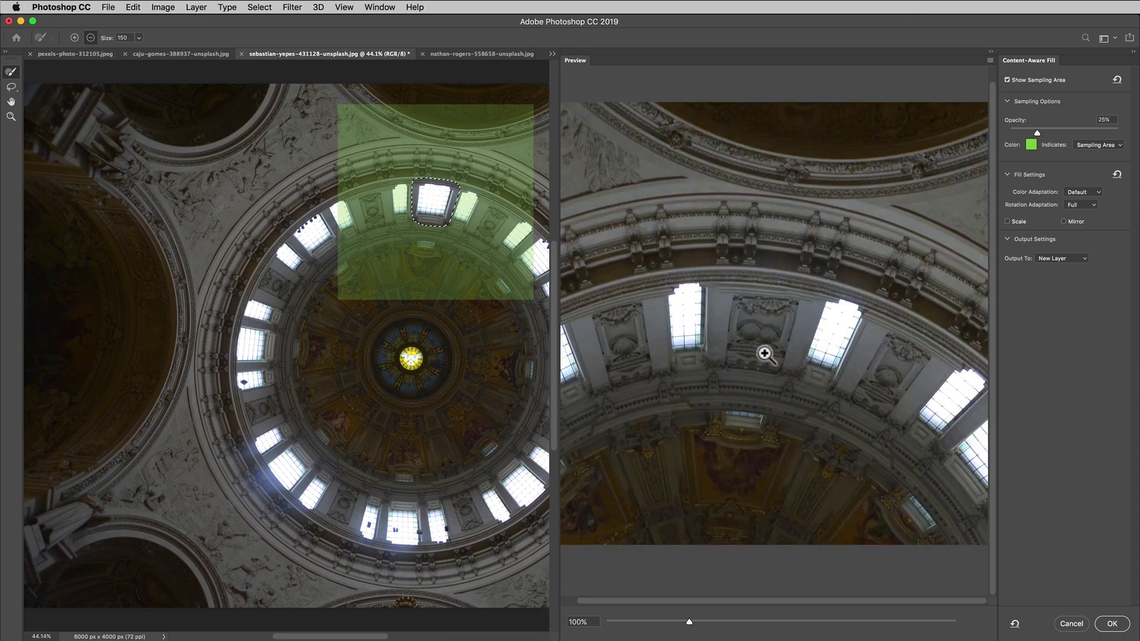
left_click_drag(766, 331, 779, 326)
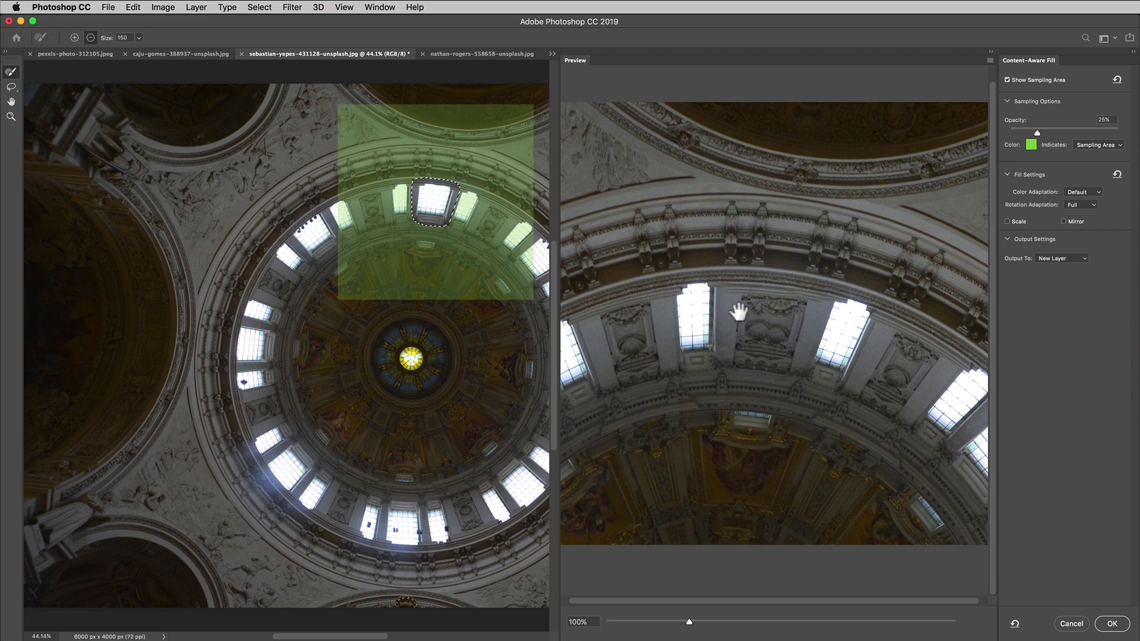
left_click_drag(374, 338, 292, 280)
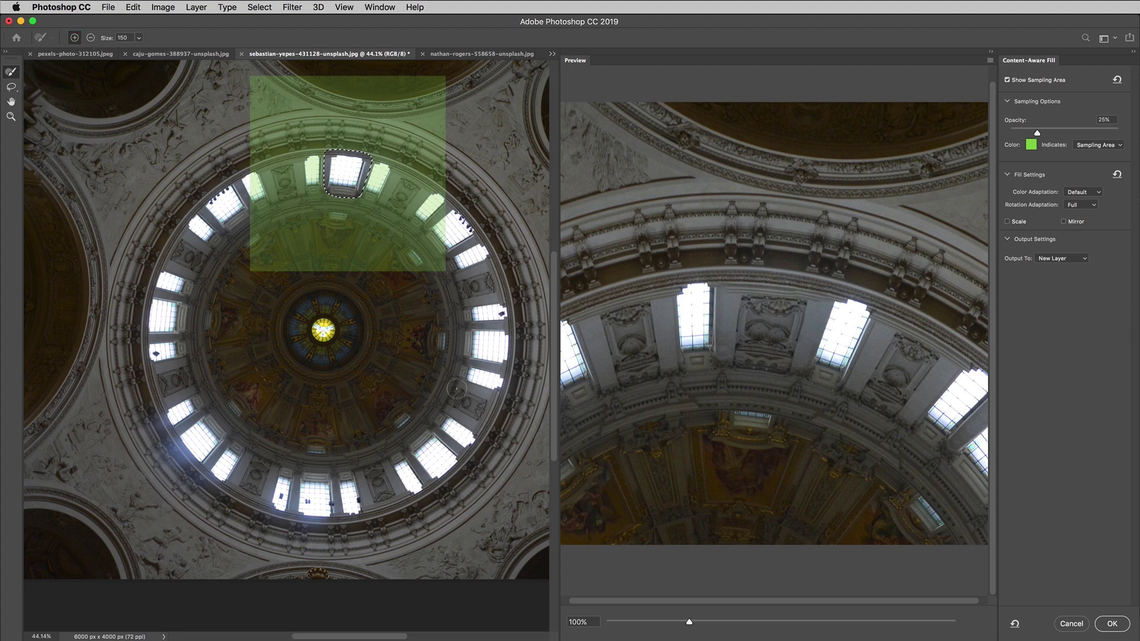
Reshape the sampling area to cover the whole ring of windows, erasing it from the wall above the ring and the dome's painted centre
mouse_move(457, 389)
left_mouse_down()
mouse_move(451, 406)
mouse_move(454, 394)
left_mouse_up()
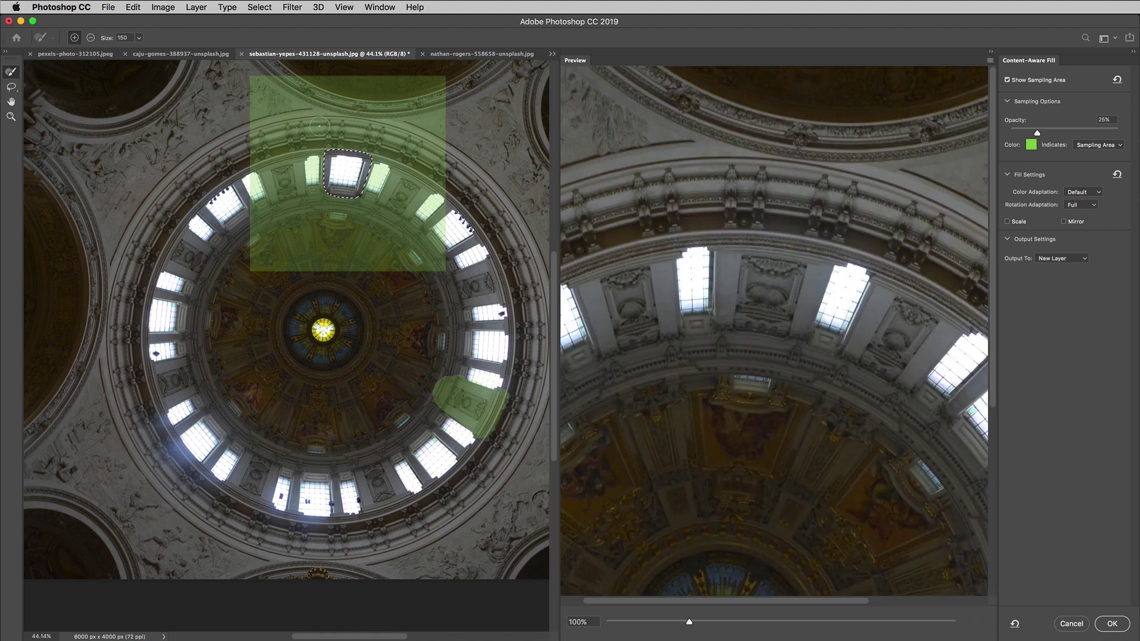
key("alt")
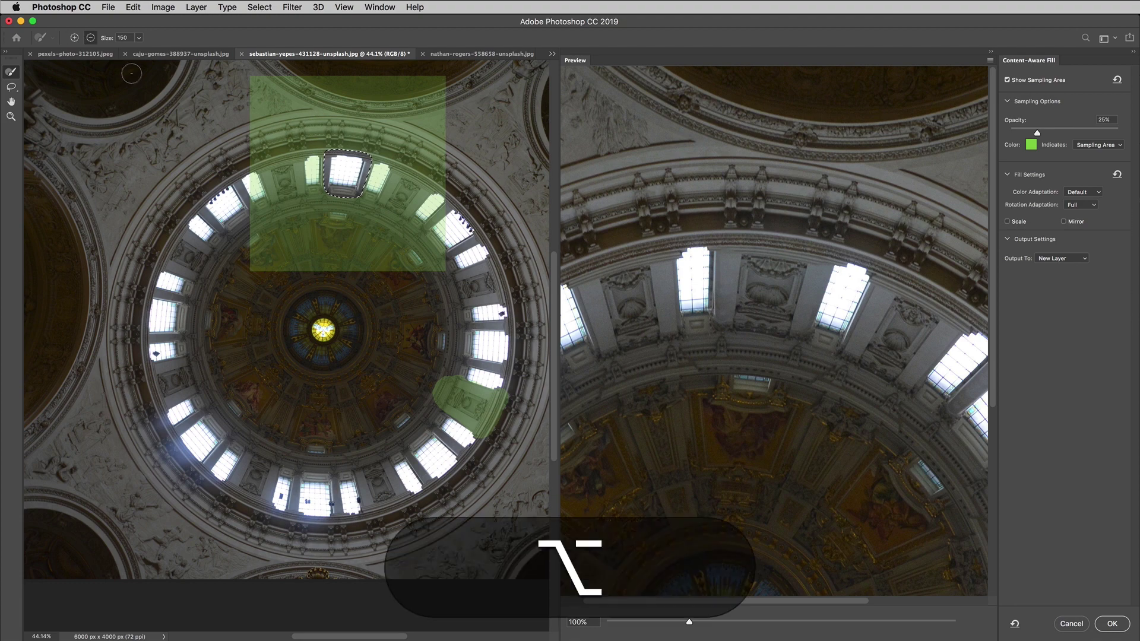
mouse_move(307, 108)
left_mouse_down()
mouse_move(439, 142)
mouse_move(255, 138)
mouse_move(442, 158)
mouse_move(282, 86)
mouse_move(376, 77)
mouse_move(305, 105)
left_mouse_up()
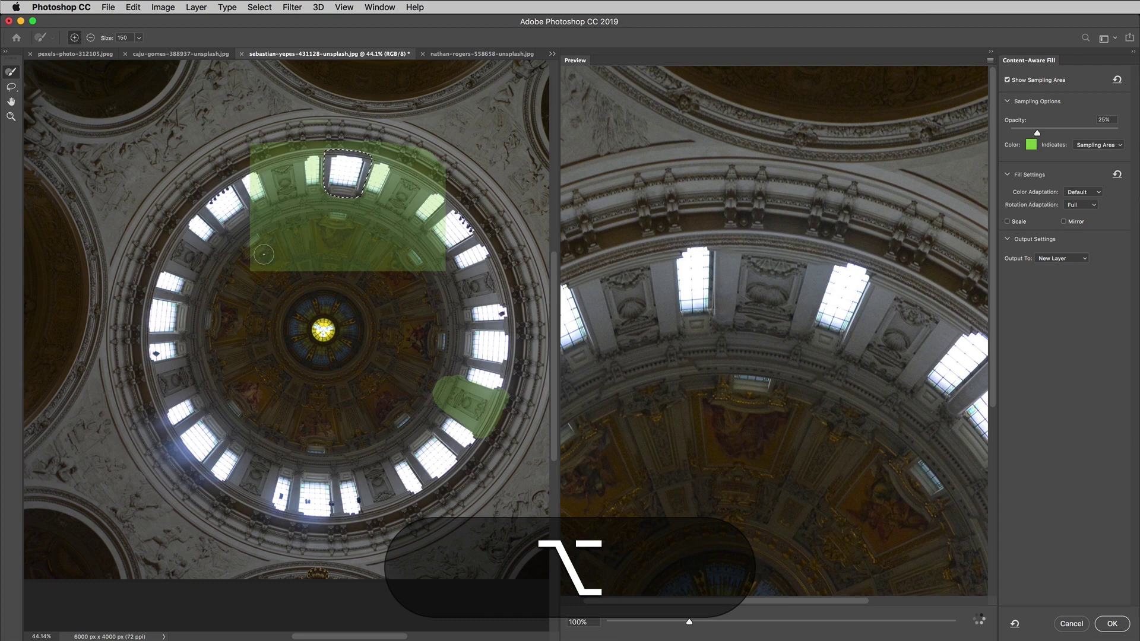
mouse_move(264, 254)
left_mouse_down()
mouse_move(310, 248)
mouse_move(183, 282)
mouse_move(177, 357)
mouse_move(200, 415)
mouse_move(265, 474)
mouse_move(362, 487)
mouse_move(429, 451)
mouse_move(480, 350)
mouse_move(469, 255)
mouse_move(431, 198)
left_mouse_up()
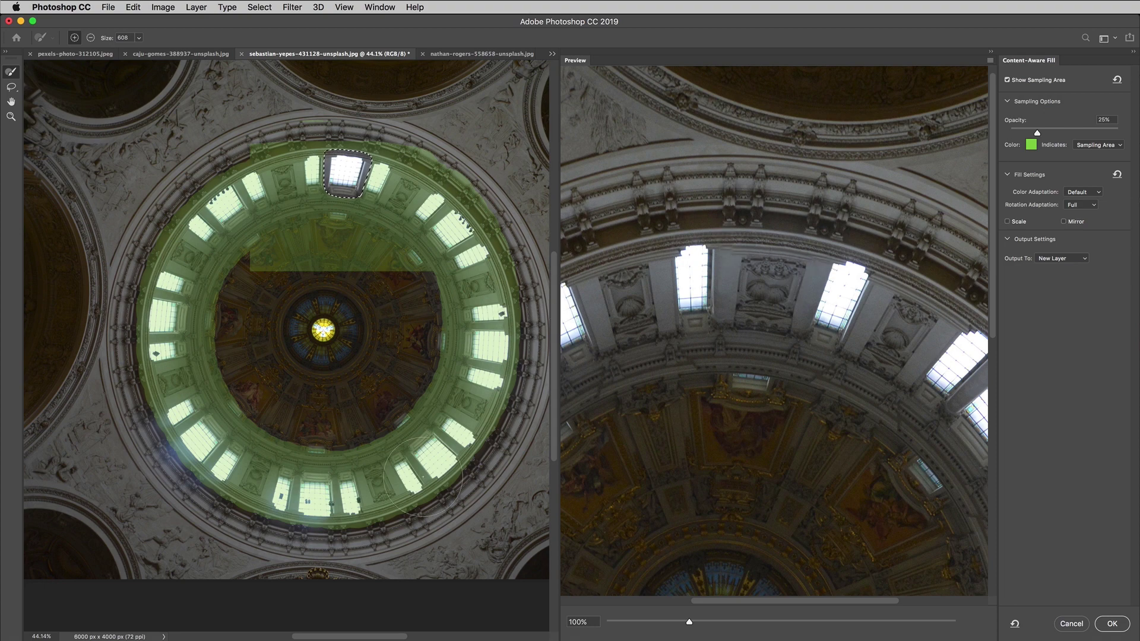
key("alt")
mouse_move(397, 279)
left_mouse_down()
mouse_move(332, 251)
mouse_move(264, 275)
mouse_move(249, 323)
mouse_move(260, 383)
mouse_move(245, 286)
mouse_move(278, 261)
mouse_move(341, 252)
mouse_move(394, 283)
mouse_move(404, 317)
mouse_move(396, 370)
mouse_move(376, 395)
mouse_move(299, 407)
mouse_move(266, 367)
left_mouse_up()
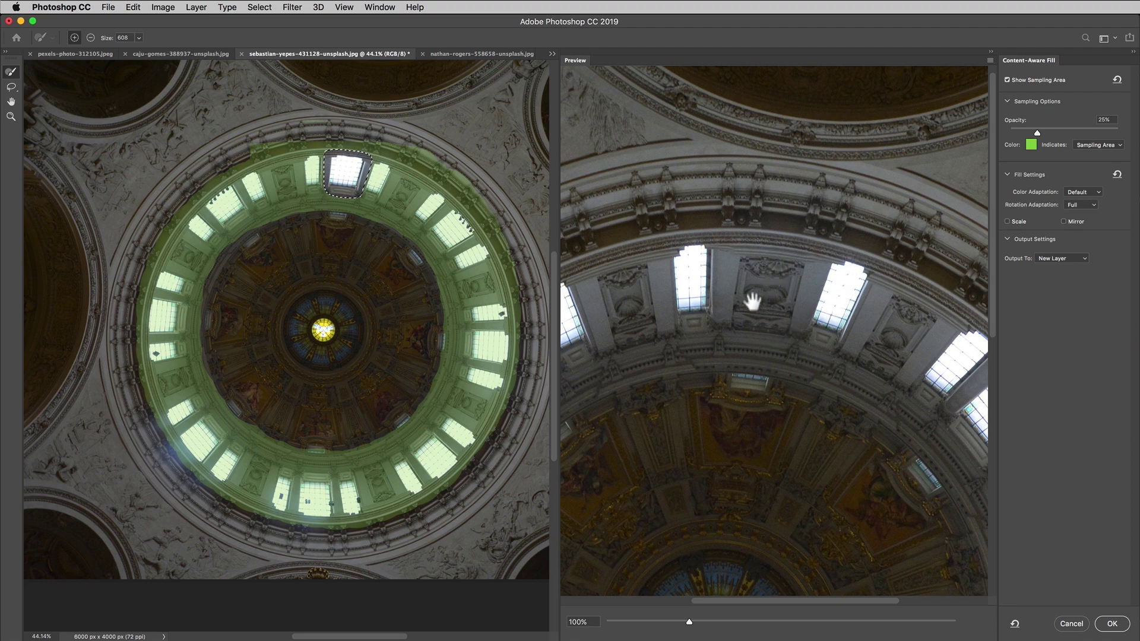
Turn the Scale option on and off to compare the filled window area up close, leaving Scale enabled
key("alt")
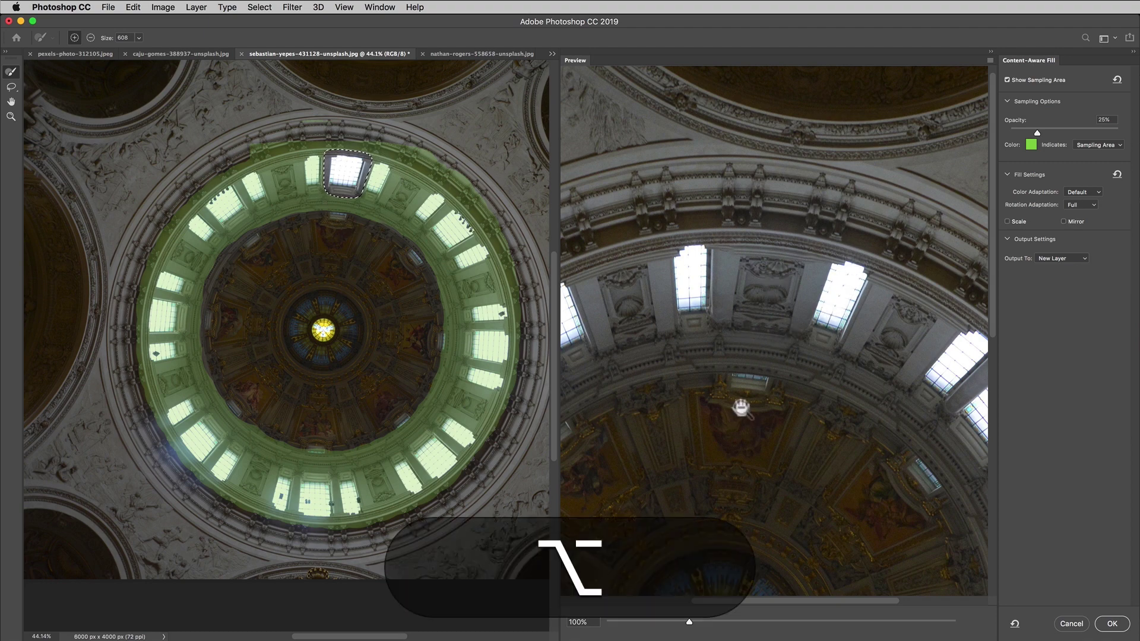
left_click(741, 407, "alt")
left_click(740, 407, "alt")
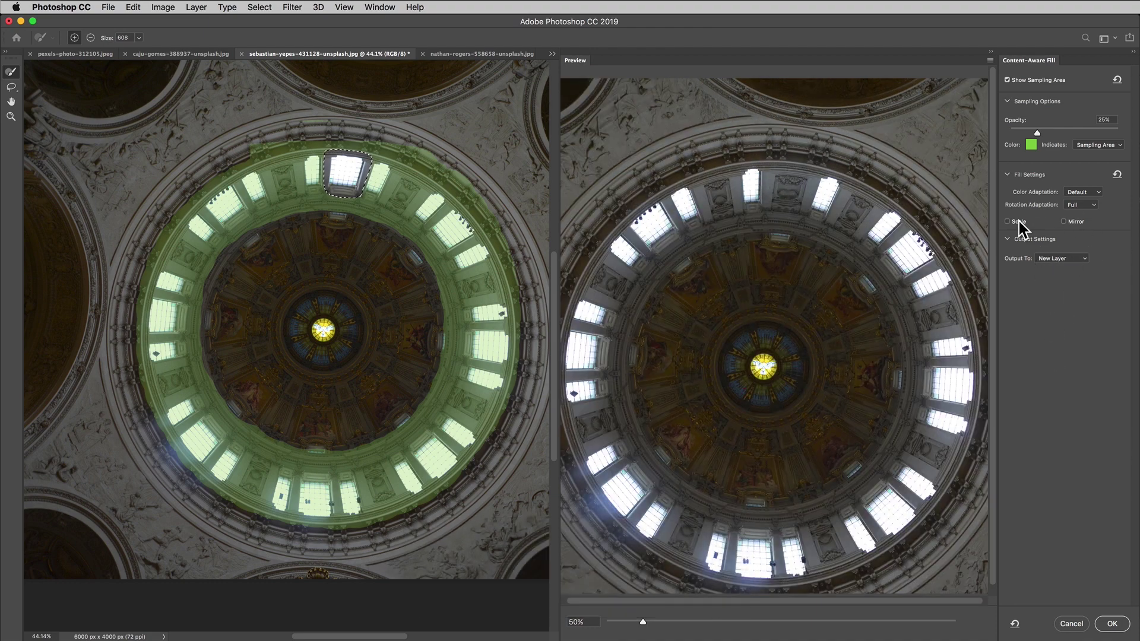
mouse_move(1018, 221)
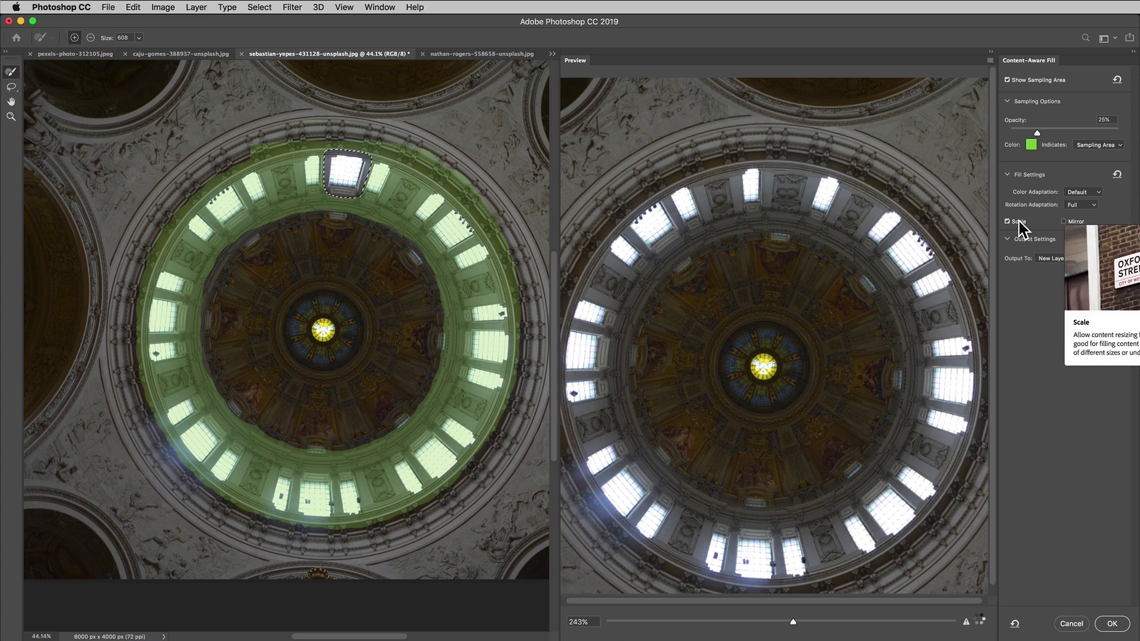
left_click(1013, 223)
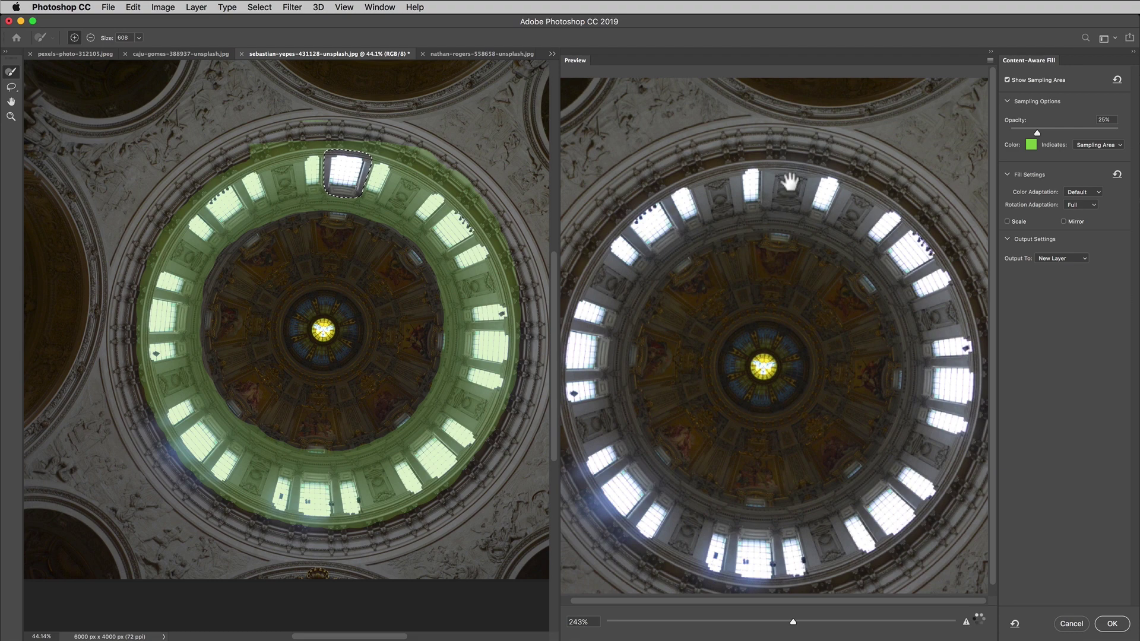
scroll(821, 188, "down", 5)
left_click(1018, 222)
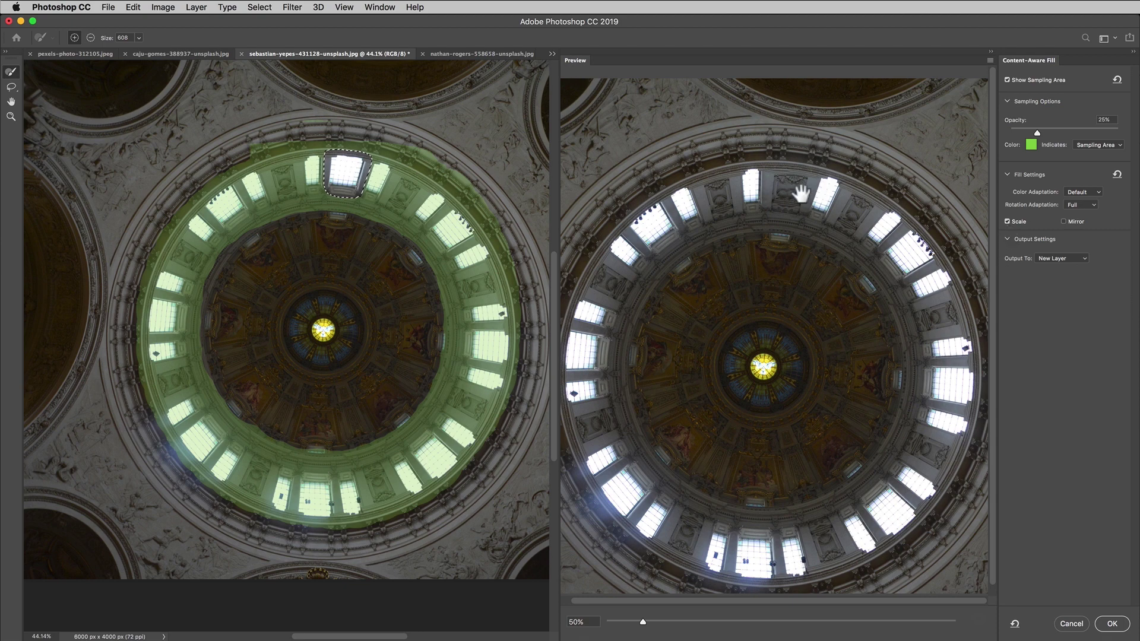
key("alt+super")
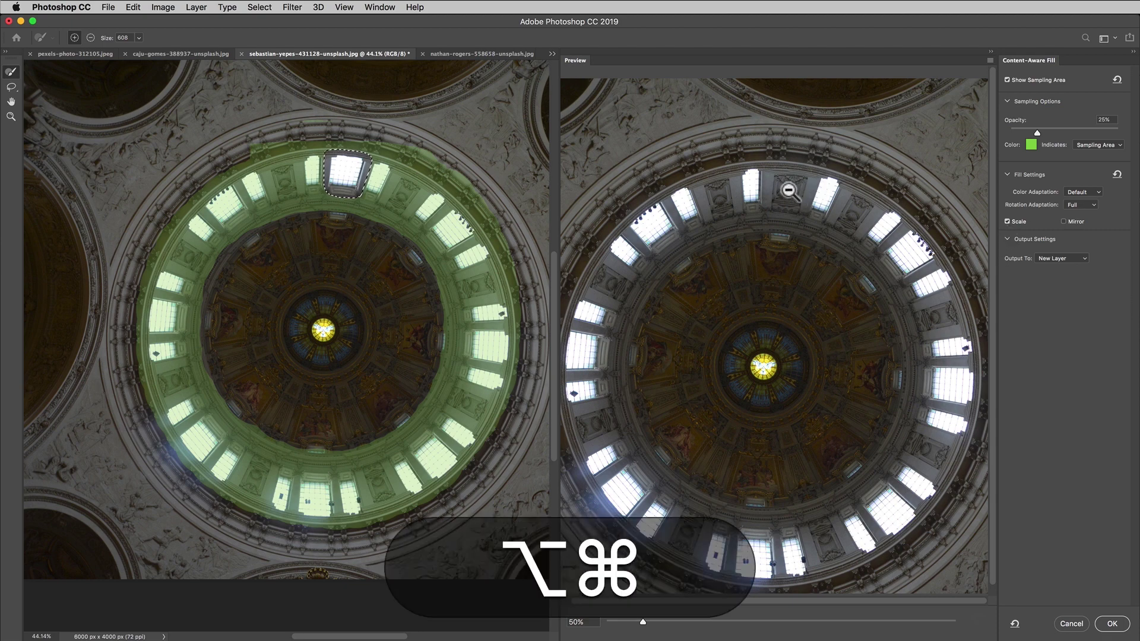
key("ctrl")
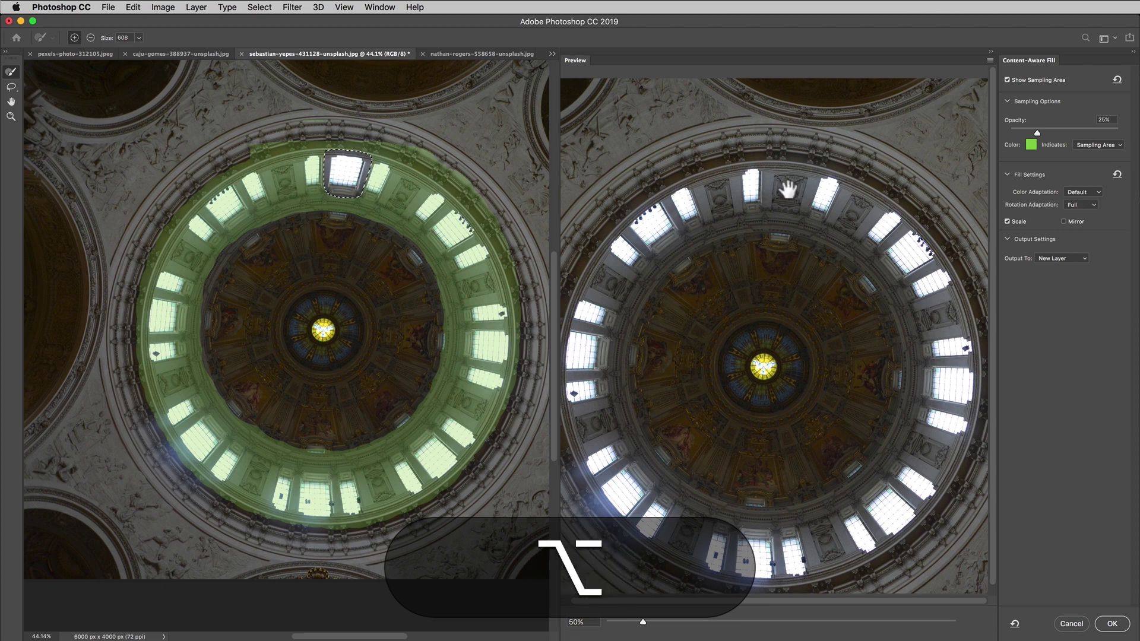
scroll(789, 185, "up", 4)
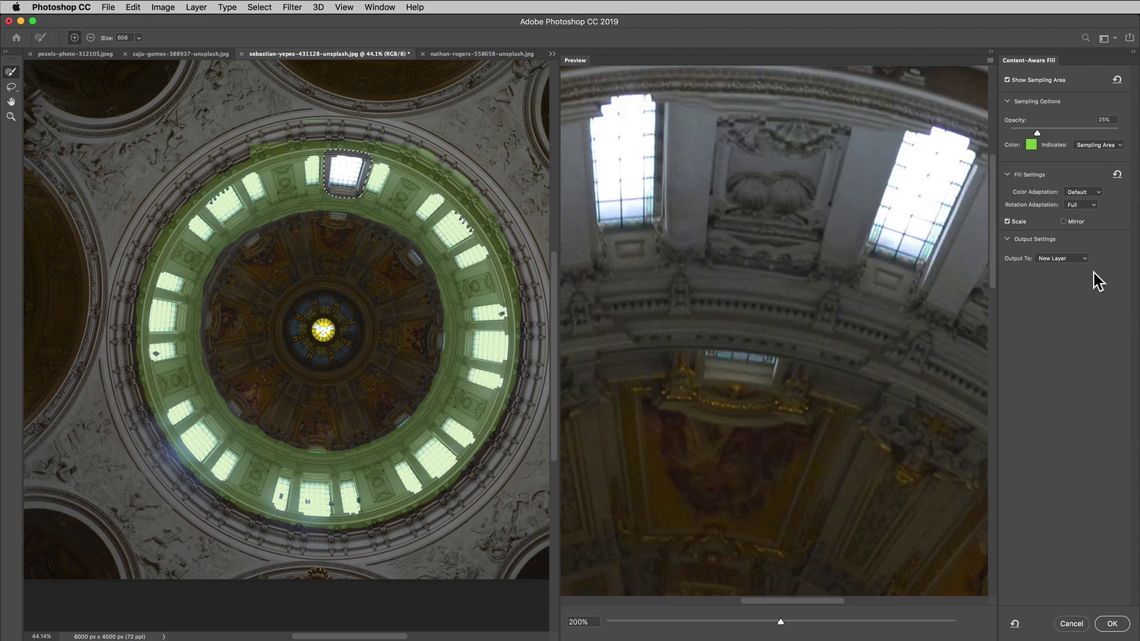
left_click(1016, 223)
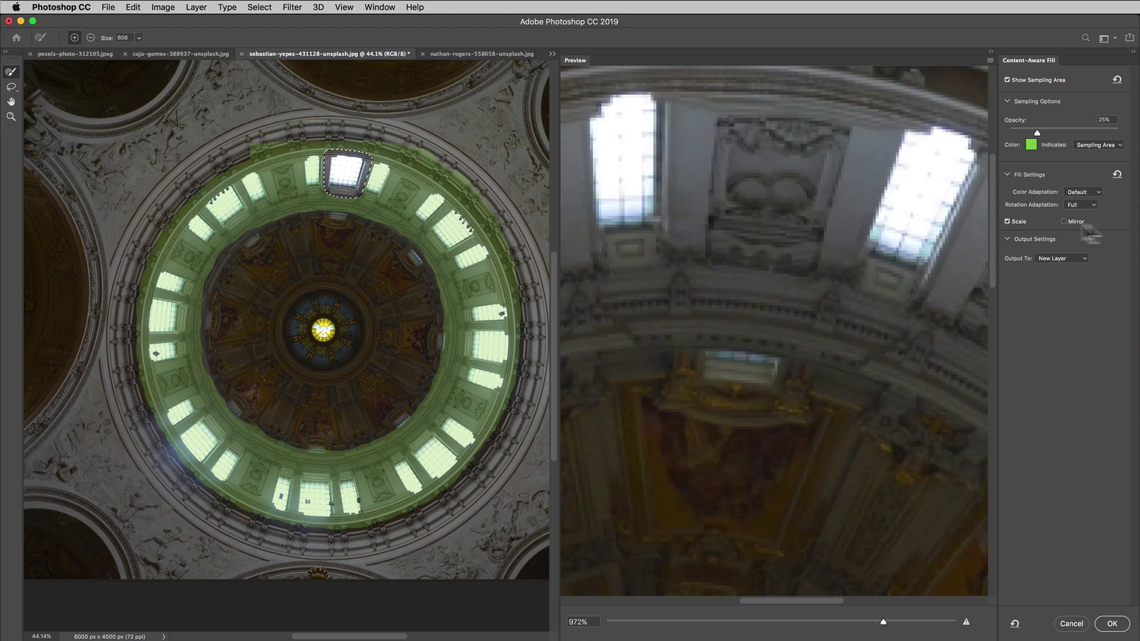
Check the full dome in the preview, apply the fill to a new layer and clear the selection
key("space")
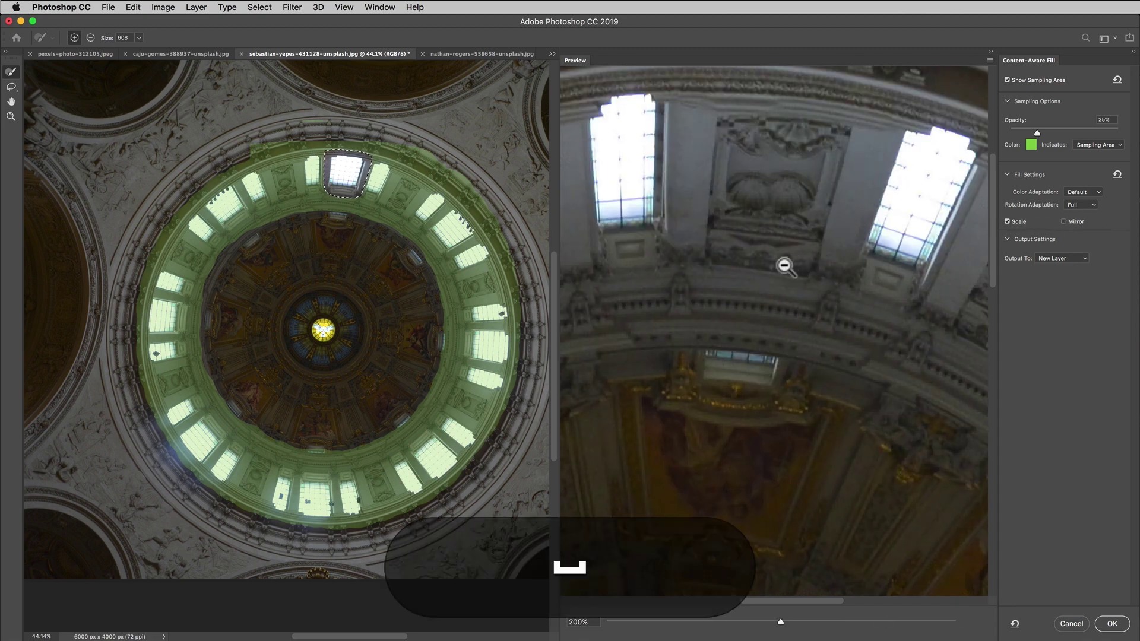
left_click(785, 266, "alt")
left_click(785, 266, "alt")
left_click(786, 266, "alt")
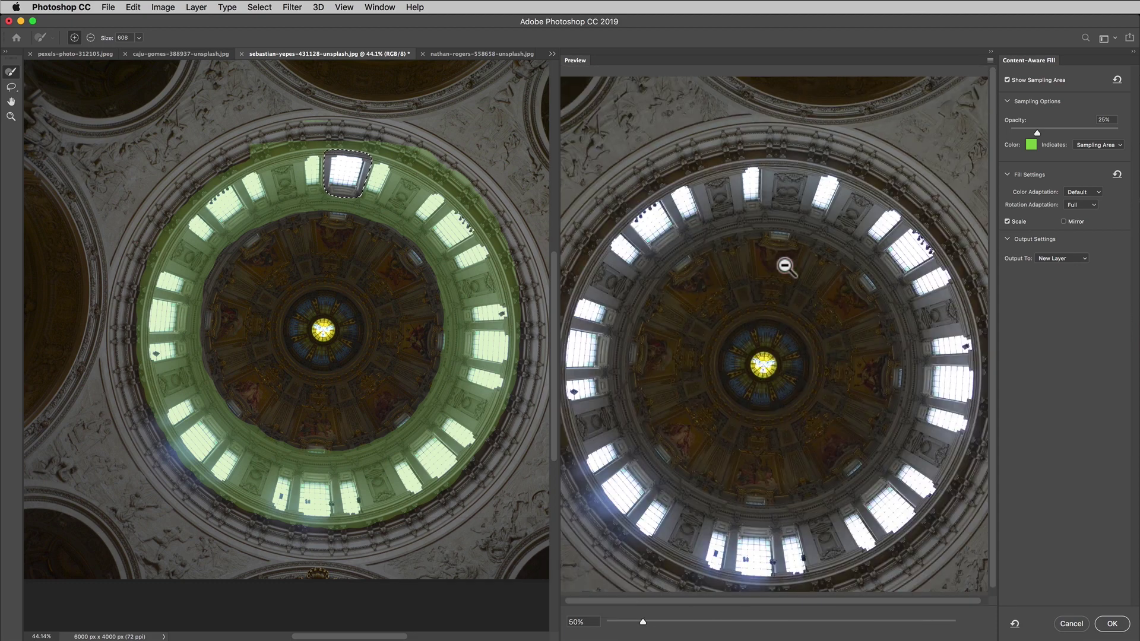
key("alt+super")
key("Return")
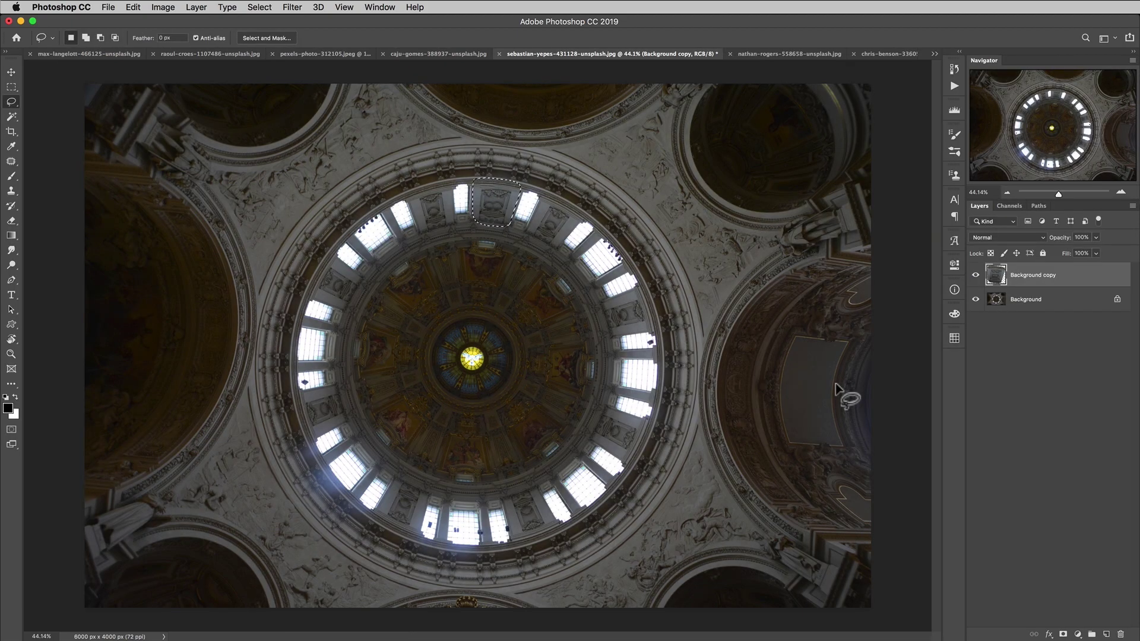
key("super+d")
In the nathan-rogers brick wall photo, lasso around the man in the red jacket and delete the layer above the Background
left_click(784, 53)
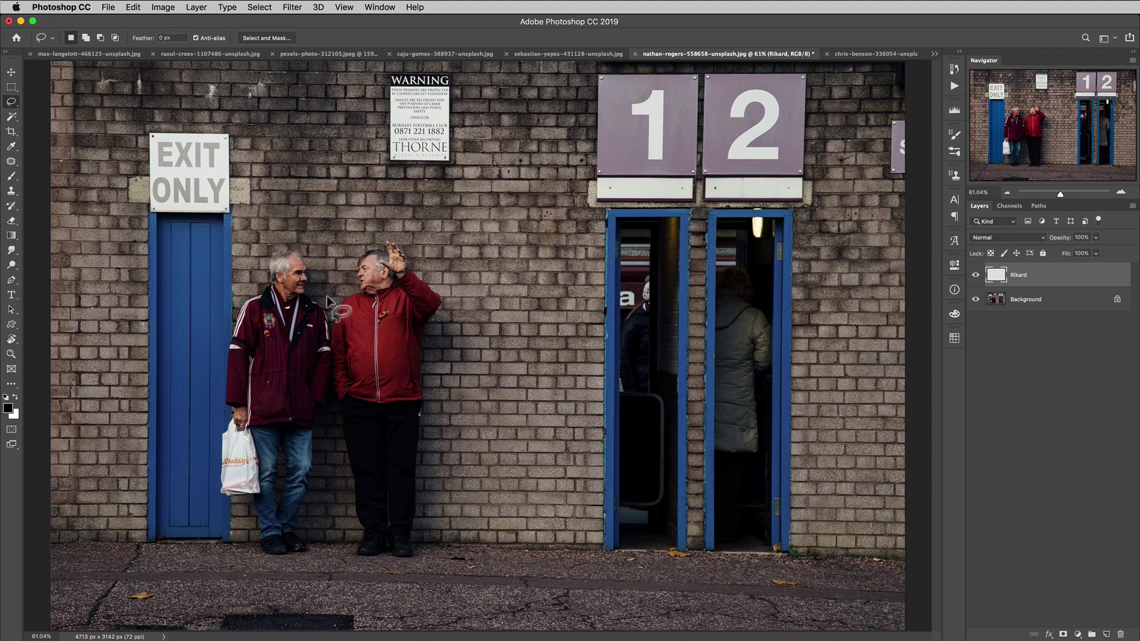
mouse_move(331, 312)
left_mouse_down()
mouse_move(371, 236)
mouse_move(402, 243)
mouse_move(452, 305)
mouse_move(463, 331)
mouse_move(446, 549)
mouse_move(379, 564)
mouse_move(337, 501)
mouse_move(331, 313)
mouse_move(351, 264)
left_mouse_up()
key("alt")
left_click_drag(1055, 298, 1119, 634)
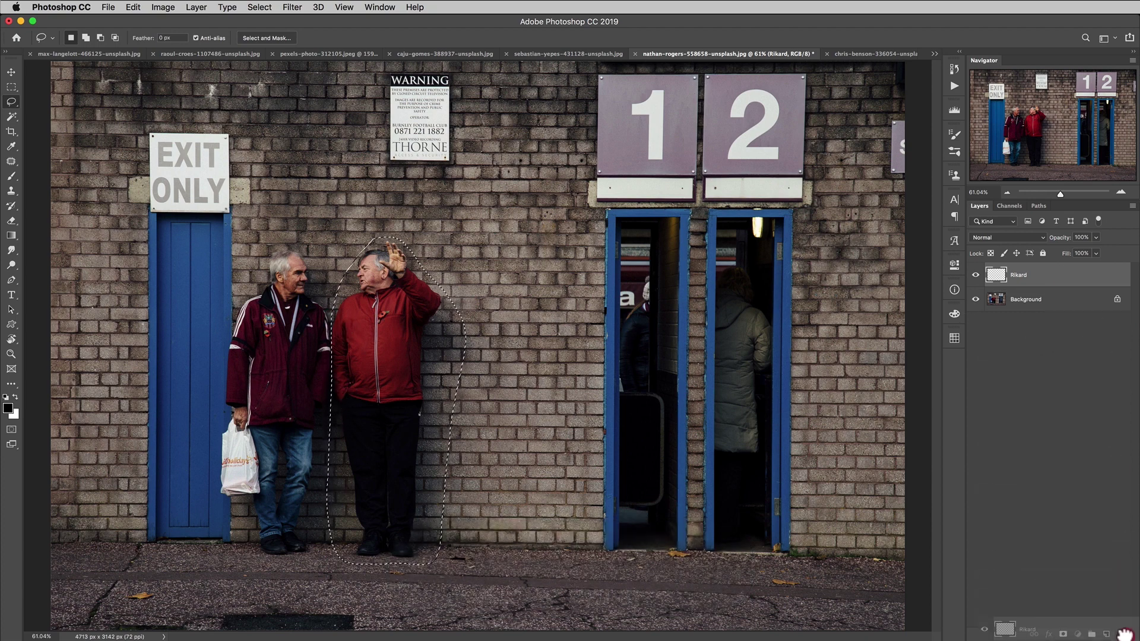
Start a Content-Aware Fill on the man in the red jacket, fitting the whole photo in view beside the enlarged preview
left_click(134, 7)
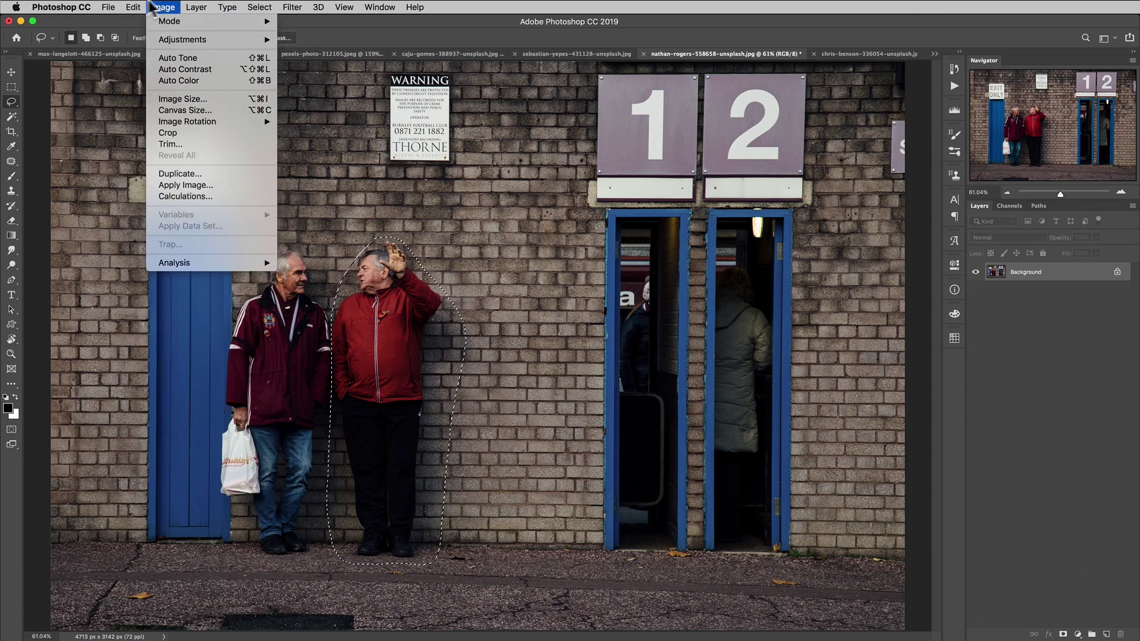
left_click(156, 219)
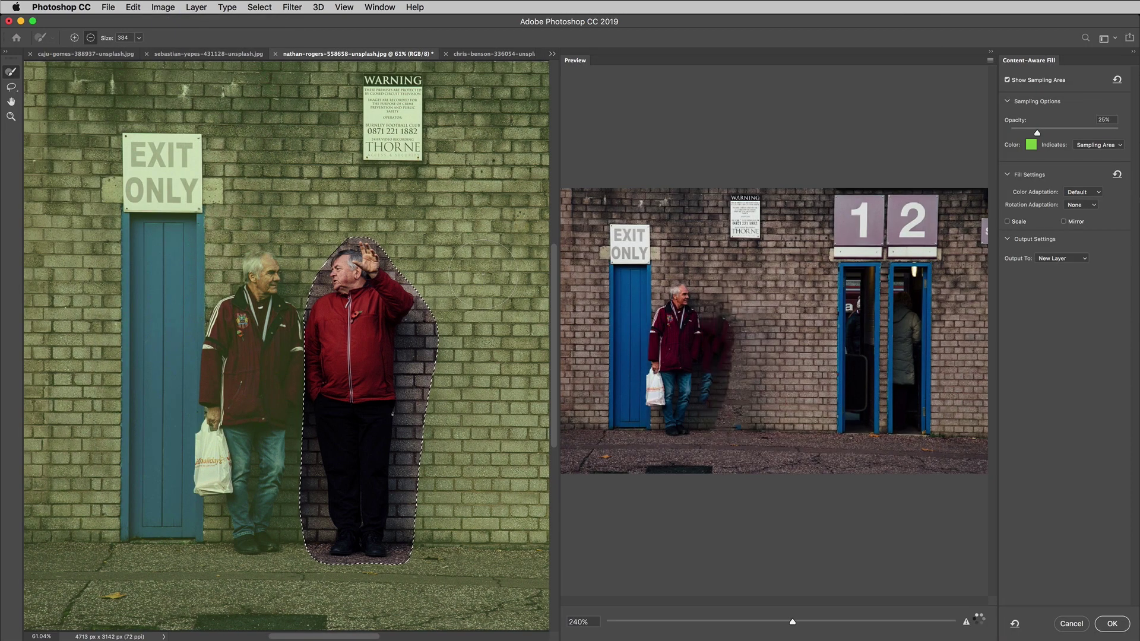
key("space")
scroll(720, 375, "up", 3)
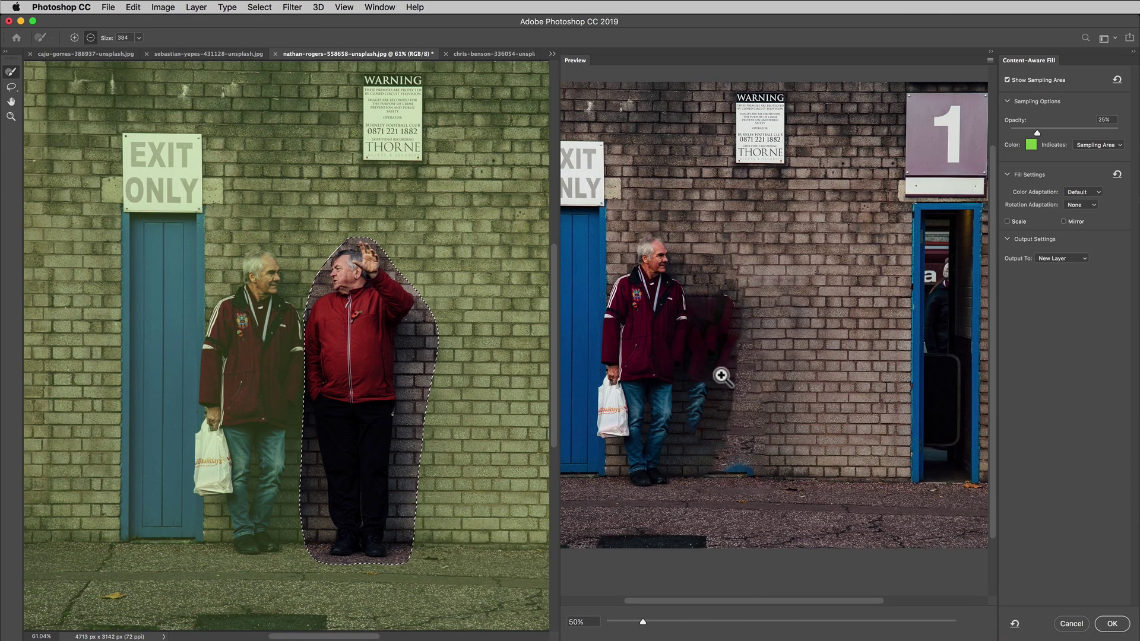
scroll(291, 350, "down", 3)
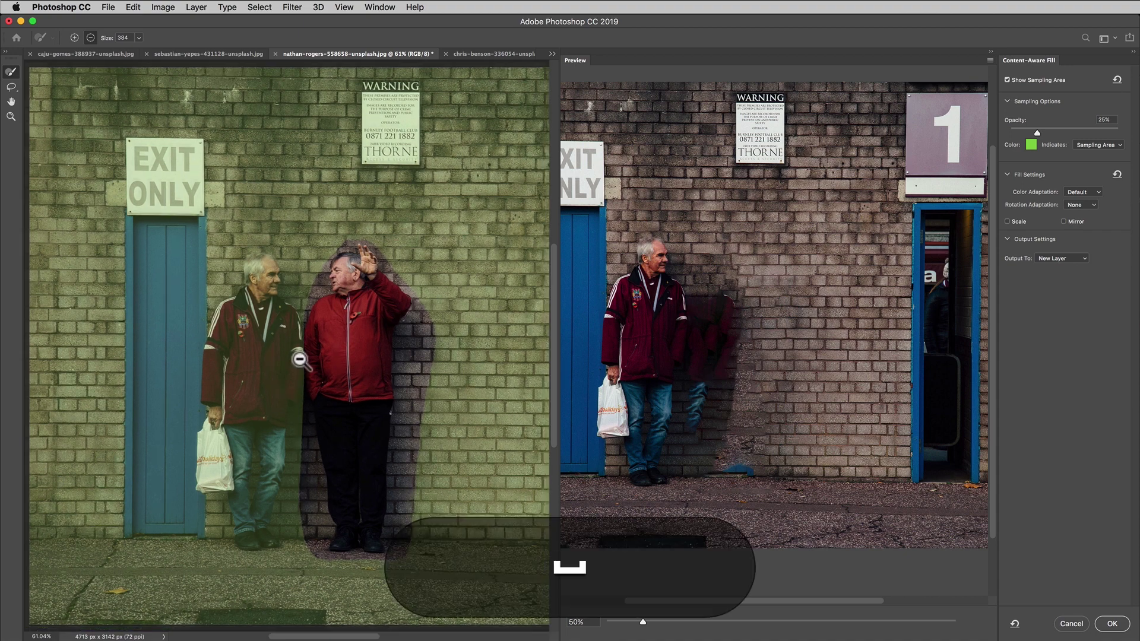
left_click_drag(287, 344, 216, 326)
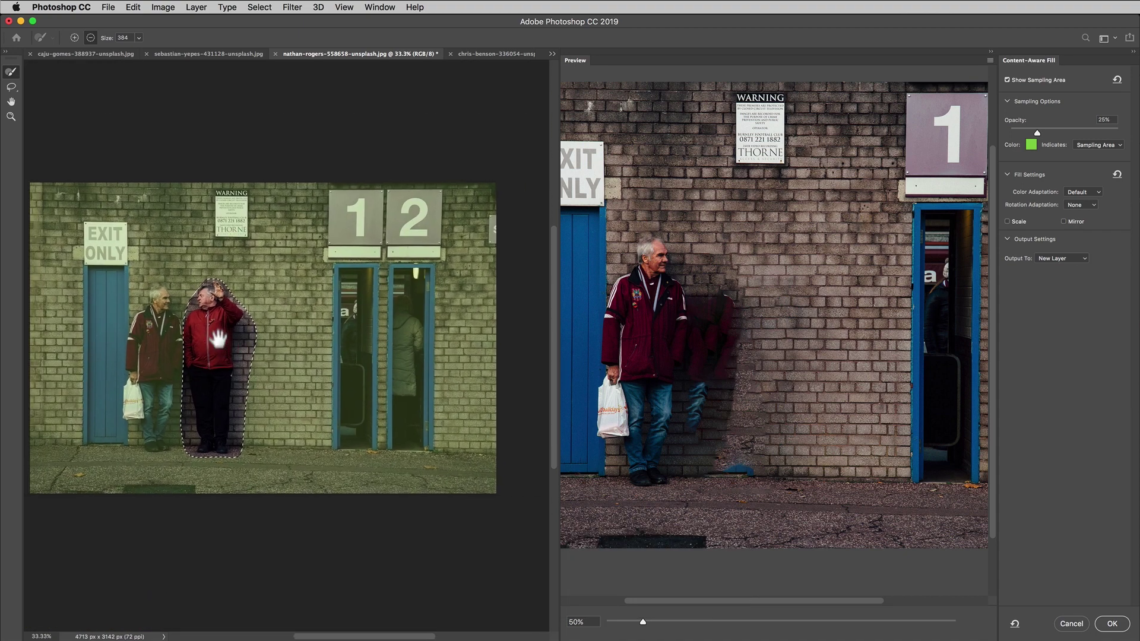
Erase the sampling area from the exit door, both men and the two numbered doorways
mouse_move(202, 237)
left_mouse_down()
mouse_move(197, 173)
mouse_move(186, 499)
mouse_move(181, 168)
mouse_move(143, 497)
mouse_move(151, 166)
mouse_move(115, 537)
mouse_move(114, 169)
mouse_move(95, 200)
left_mouse_up()
mouse_move(95, 261)
left_mouse_down()
mouse_move(95, 507)
mouse_move(167, 510)
mouse_move(187, 457)
mouse_move(206, 498)
mouse_move(225, 433)
left_mouse_up()
left_click_drag(345, 498, 350, 156)
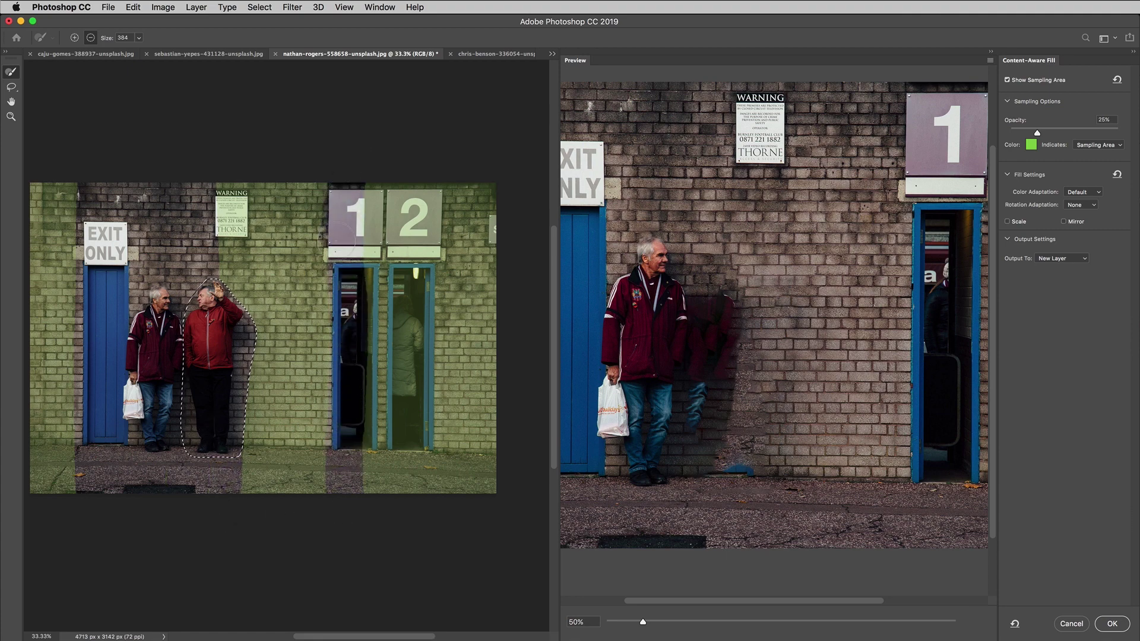
mouse_move(350, 268)
left_mouse_down()
mouse_move(359, 144)
mouse_move(367, 526)
mouse_move(379, 168)
mouse_move(388, 523)
mouse_move(407, 434)
mouse_move(424, 182)
left_mouse_up()
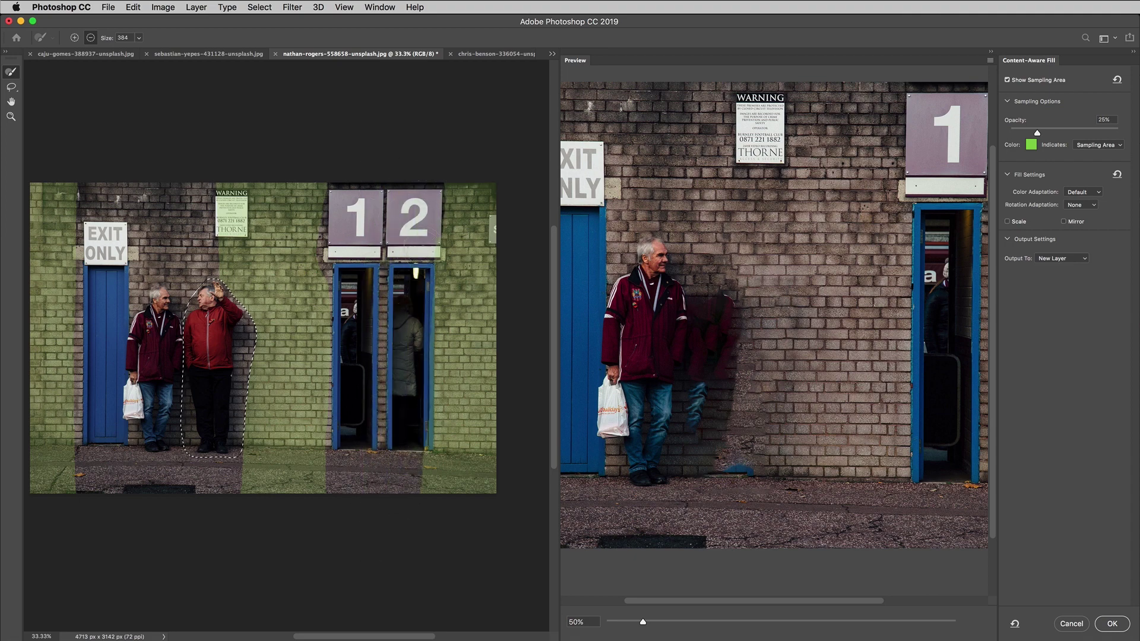
left_click_drag(424, 261, 420, 508)
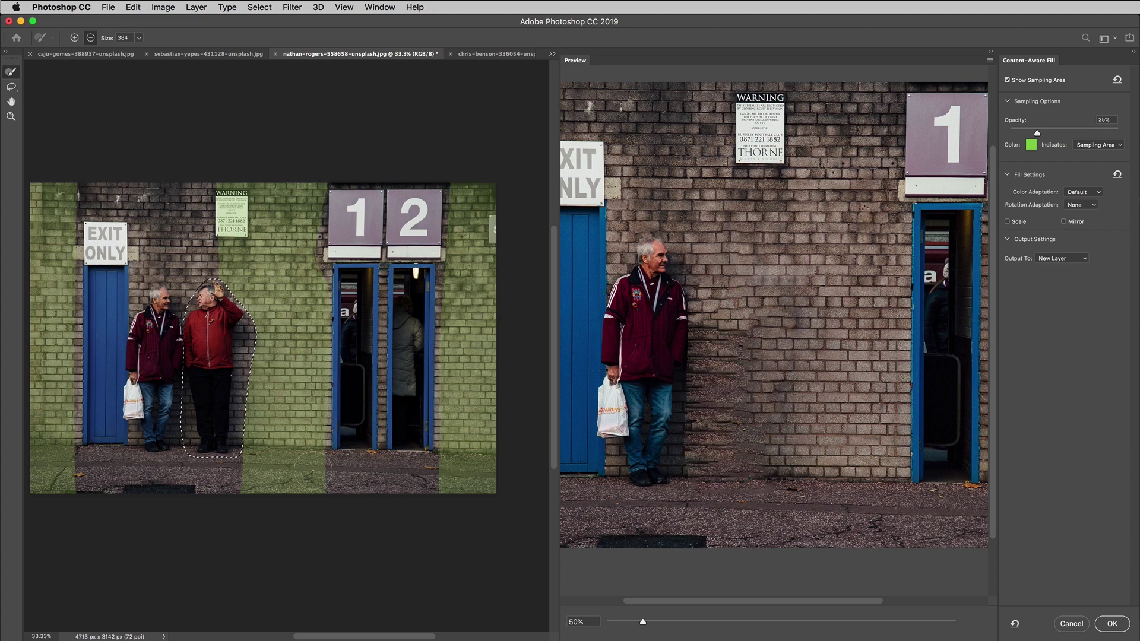
Erase the sampling area along the full width of the pavement, keeping only brick wall as the source
left_click_drag(309, 471, 319, 468)
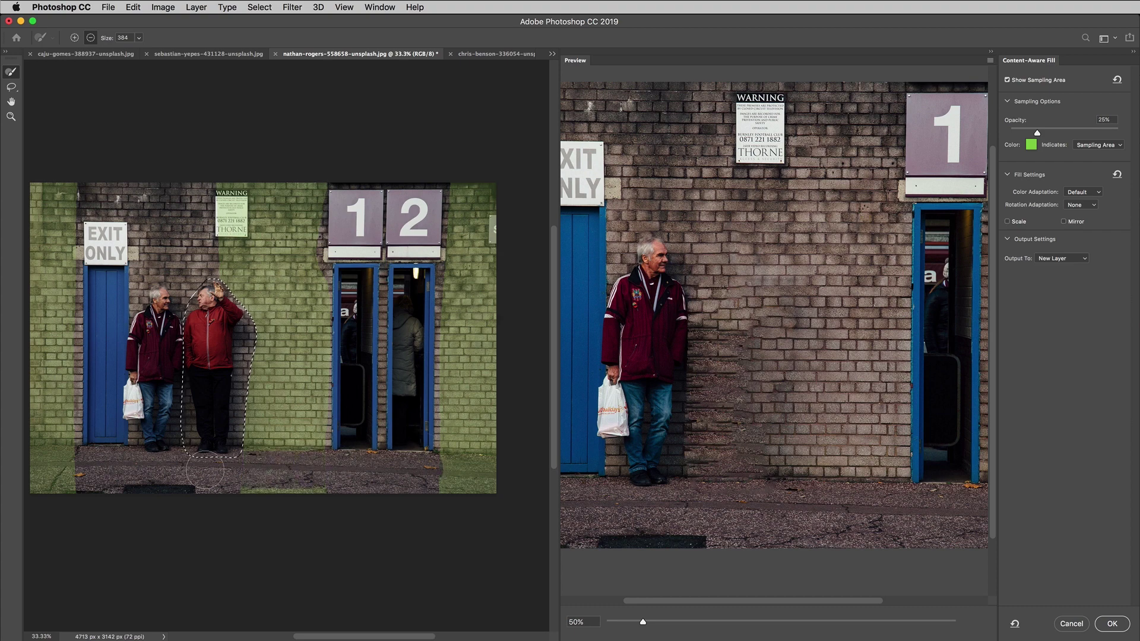
mouse_move(373, 489)
left_mouse_down()
mouse_move(516, 483)
mouse_move(392, 469)
mouse_move(512, 464)
left_mouse_up()
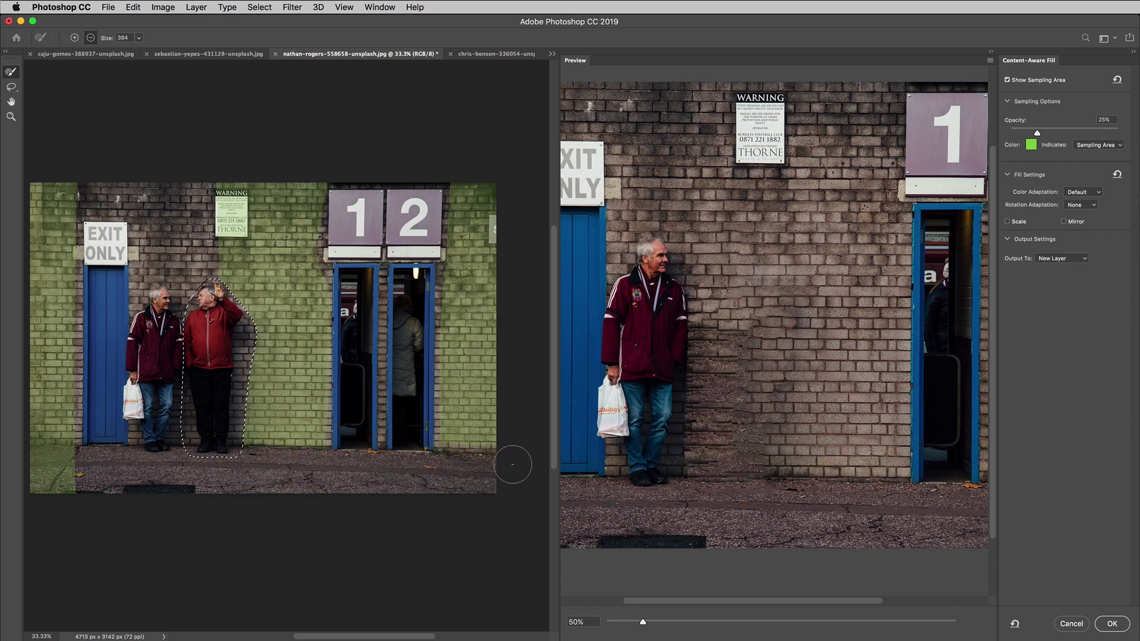
left_click_drag(143, 466, 6, 460)
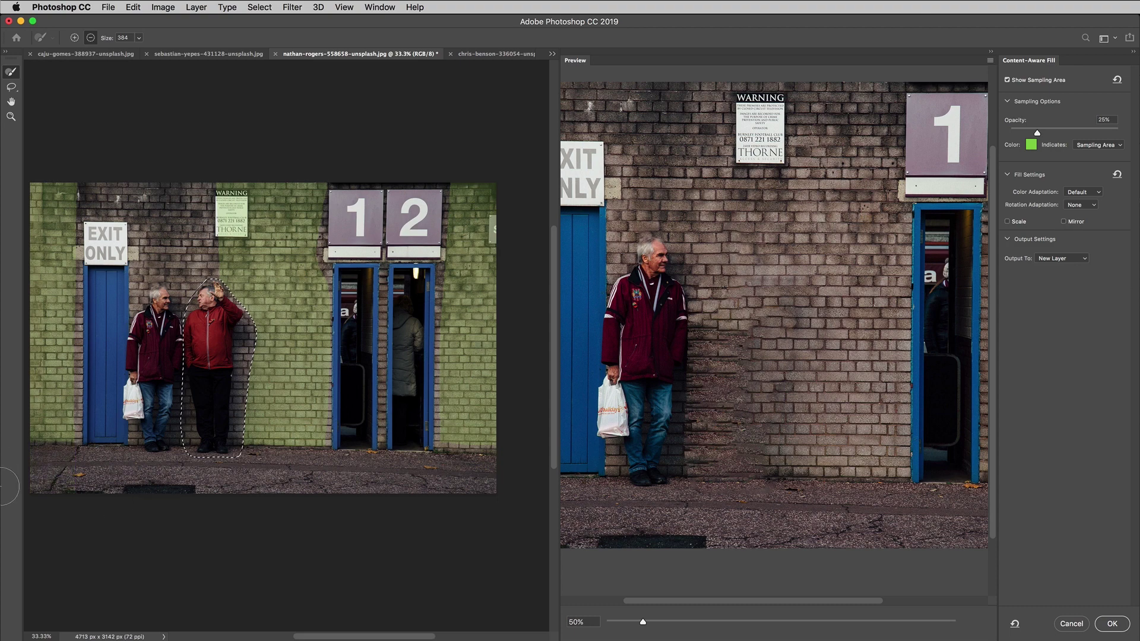
Try the fill with Very High color adaptation, Scale and Mirror, and cancel the Content-Aware Fill
scroll(864, 493, "up", 5)
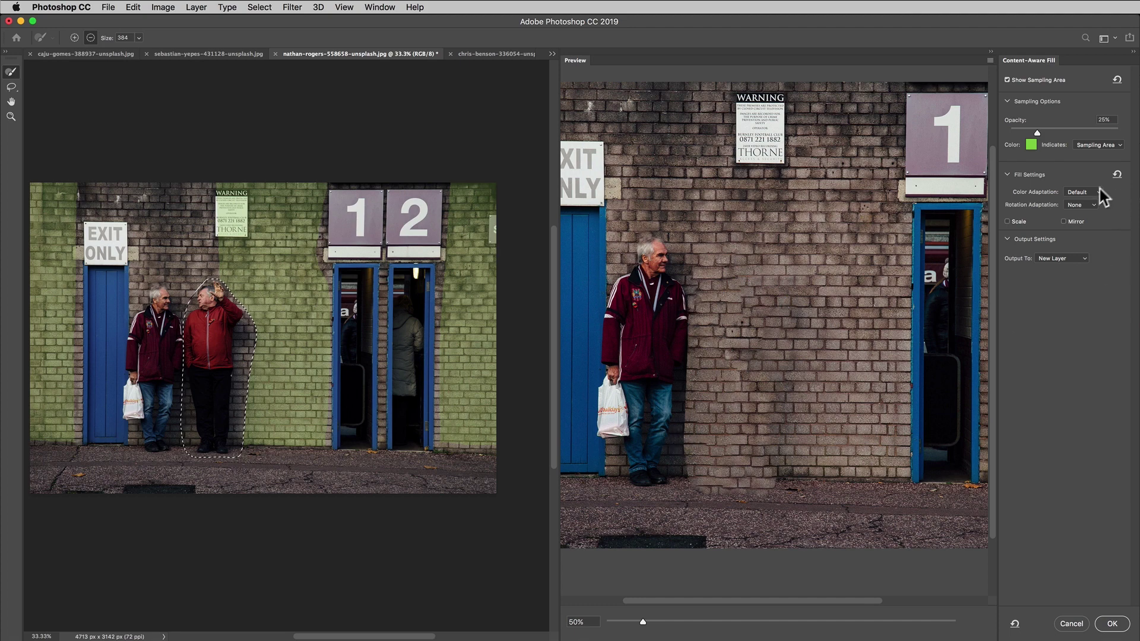
left_click(1082, 206)
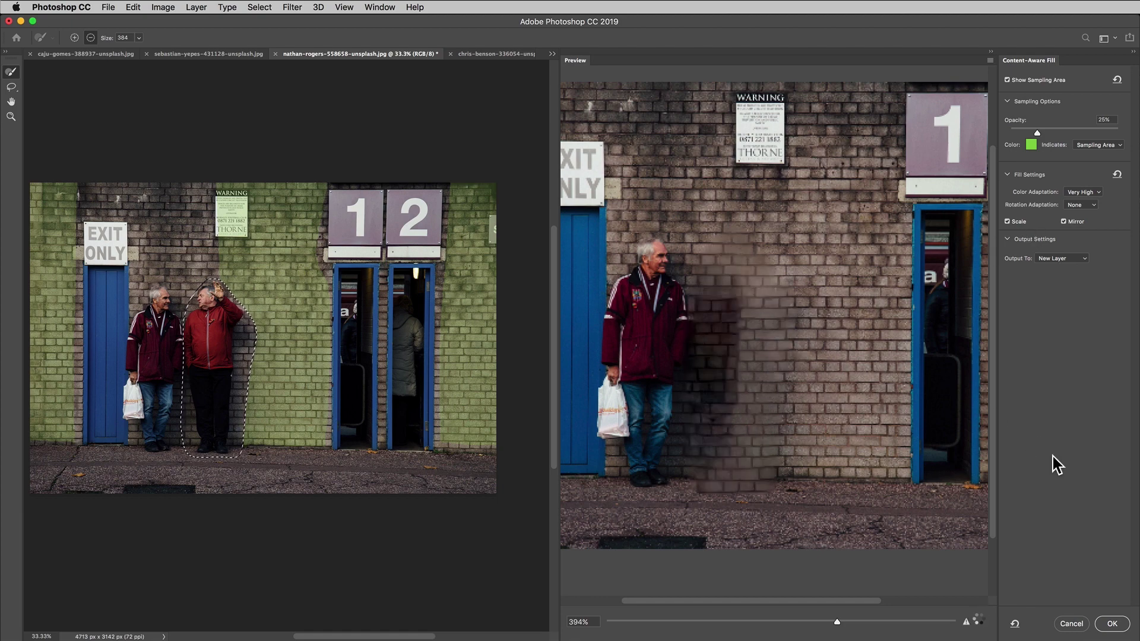
left_click(1064, 627)
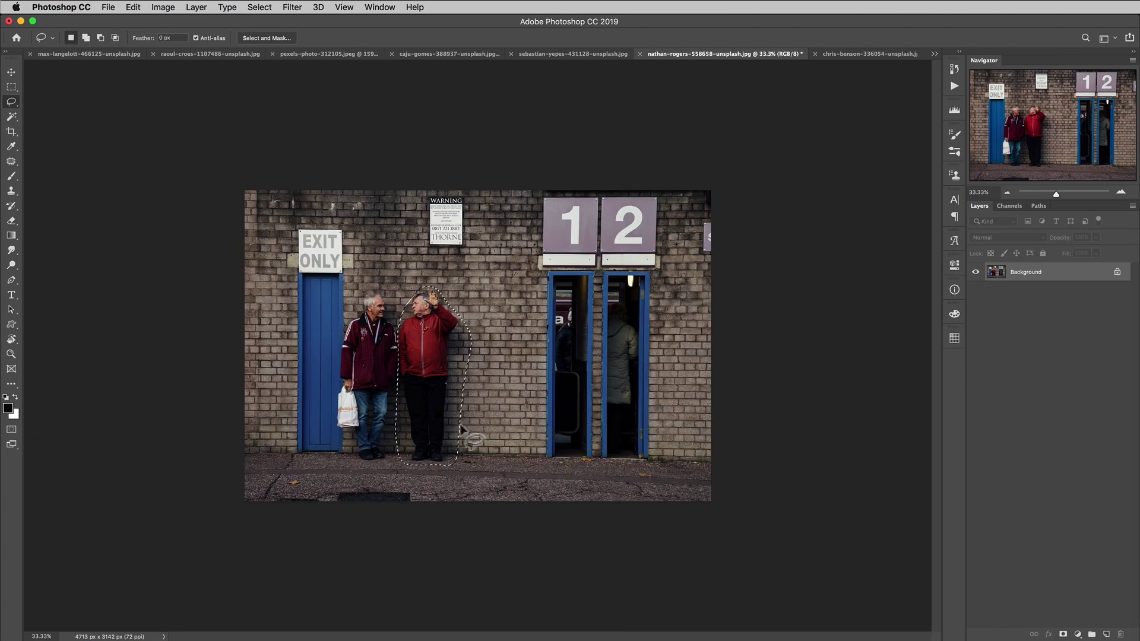
Patch the selected man in the red jacket with the clean brick wall beside him, and deselect
key("super+equal")
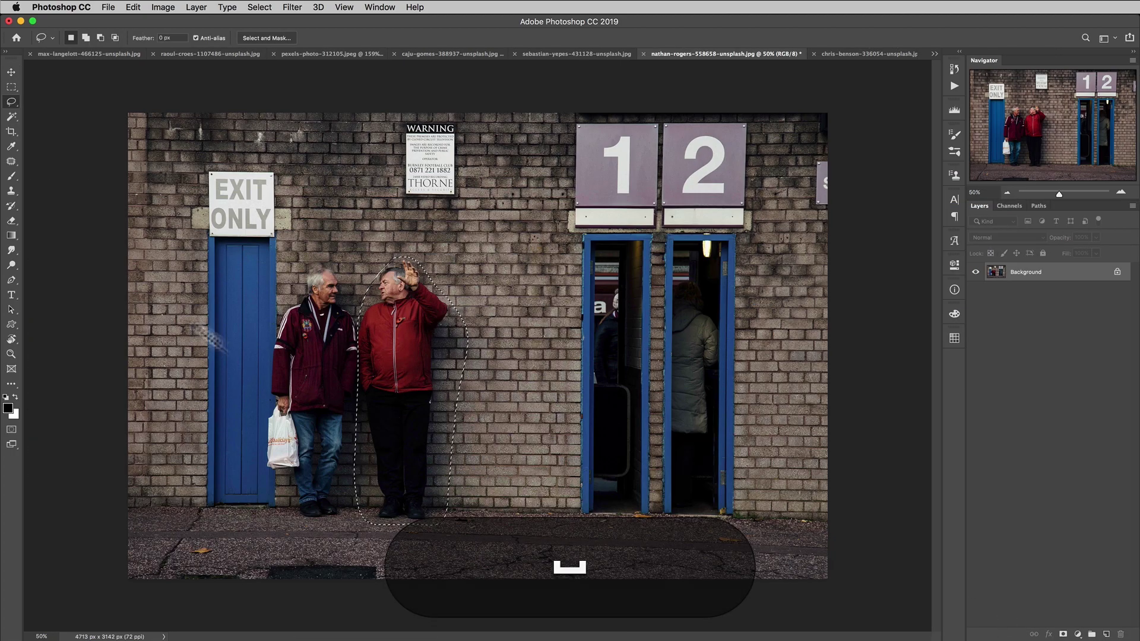
left_click(11, 160)
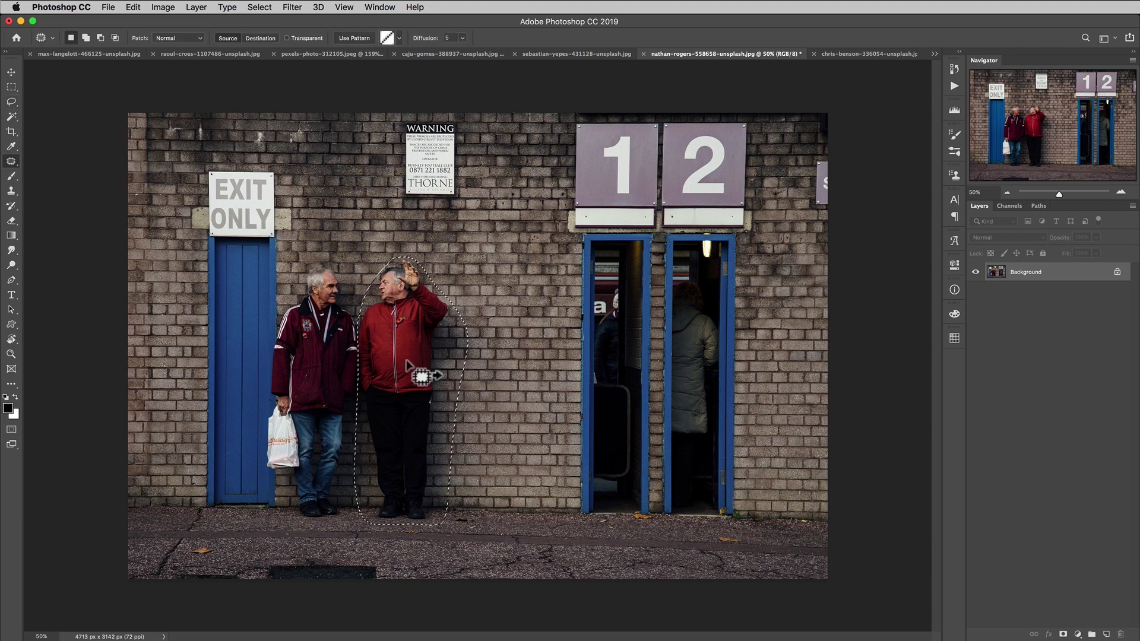
left_click_drag(428, 374, 498, 360)
key("super+d")
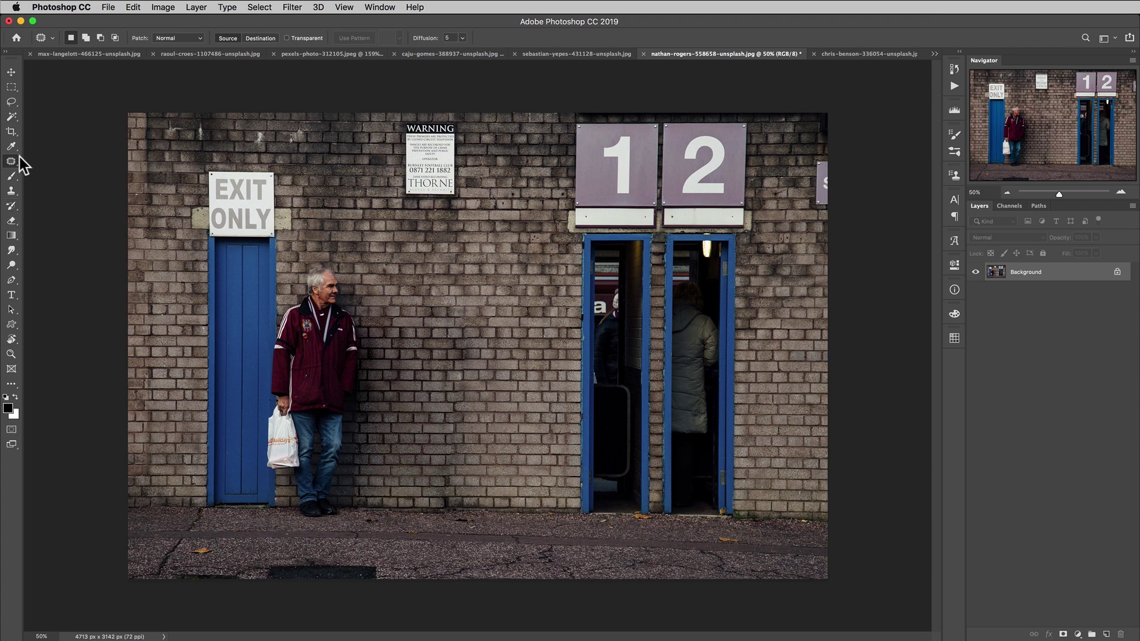
Open the chris-benson photo and draw a loose lasso selection around the man in the white T-shirt, down to the photo's lower edge
left_click(847, 53)
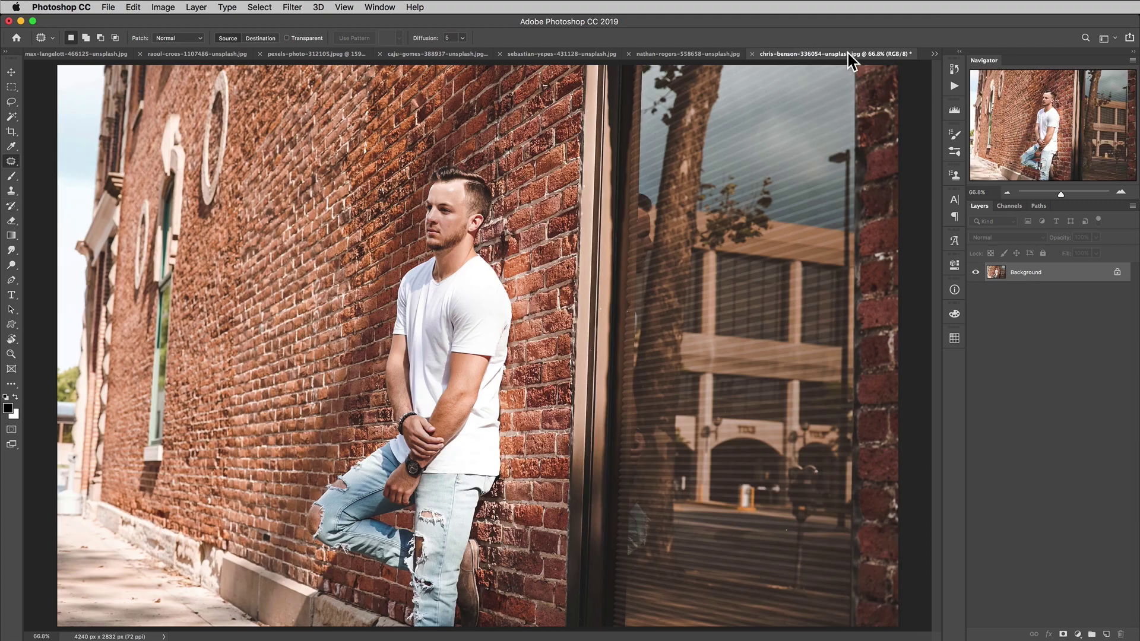
key("space")
left_click(9, 102)
mouse_move(438, 169)
left_mouse_down()
mouse_move(410, 184)
mouse_move(368, 376)
mouse_move(340, 455)
mouse_move(304, 503)
mouse_move(315, 561)
mouse_move(407, 636)
left_mouse_up()
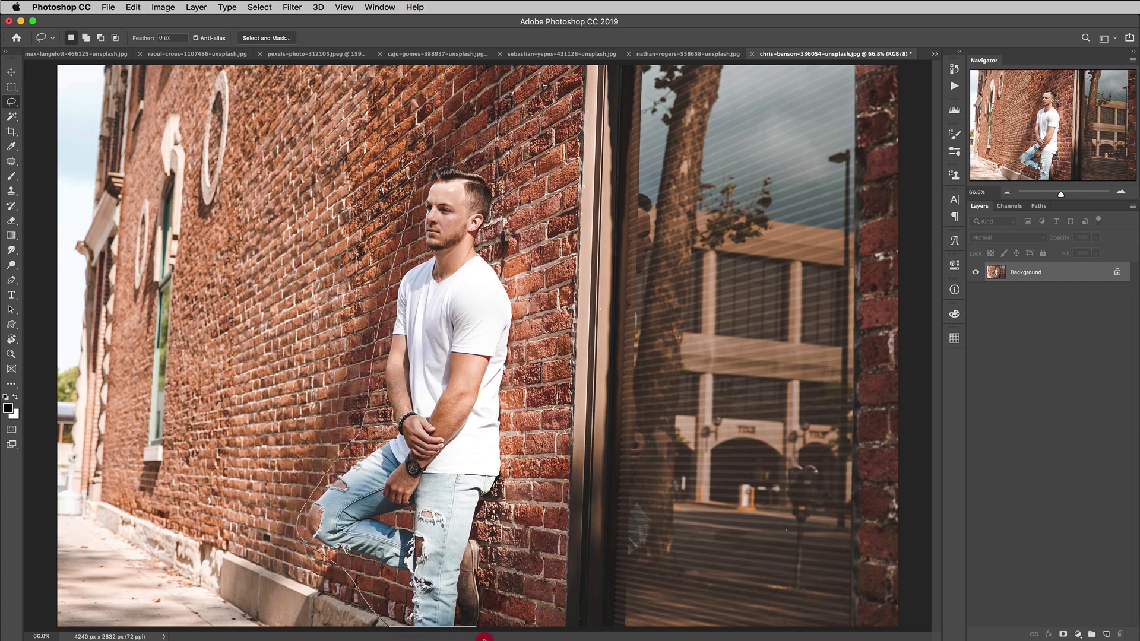
left_click_drag(496, 604, 516, 486)
left_click_drag(524, 356, 504, 233)
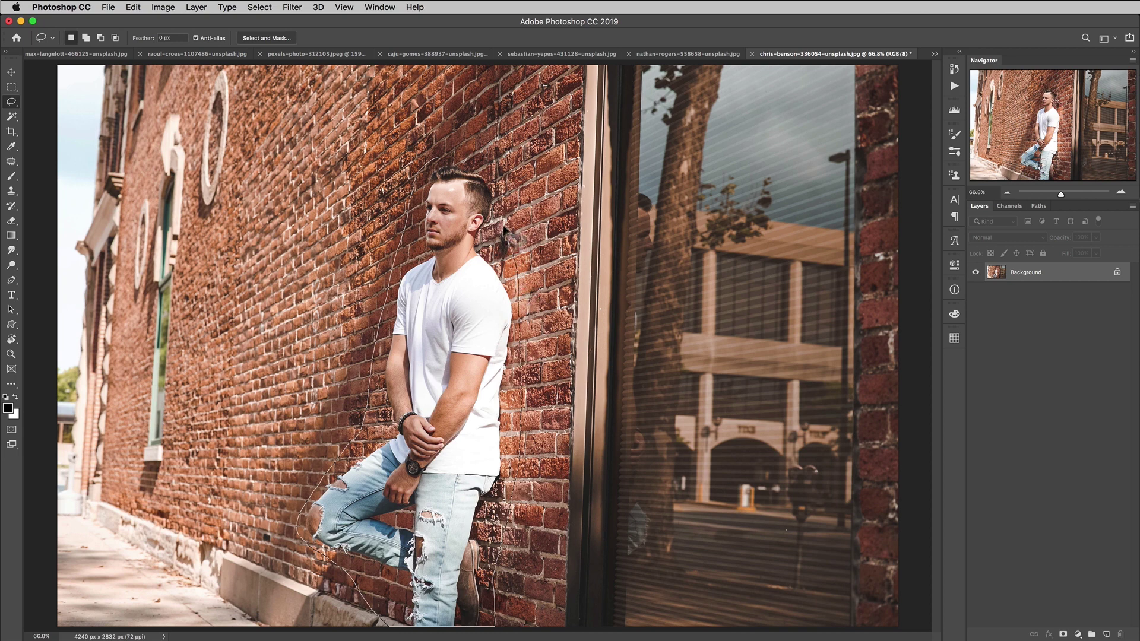
left_click_drag(482, 159, 440, 154)
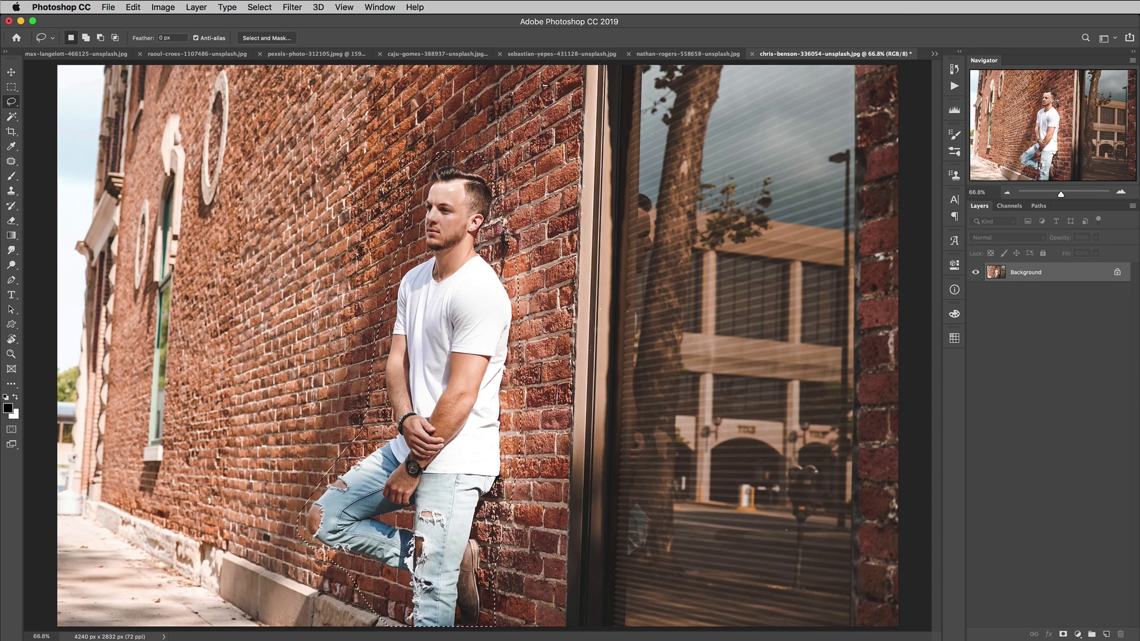
Start a Content-Aware Fill on the man and erase the sampling area from the door frame and the whole reflecting window
left_click(134, 7)
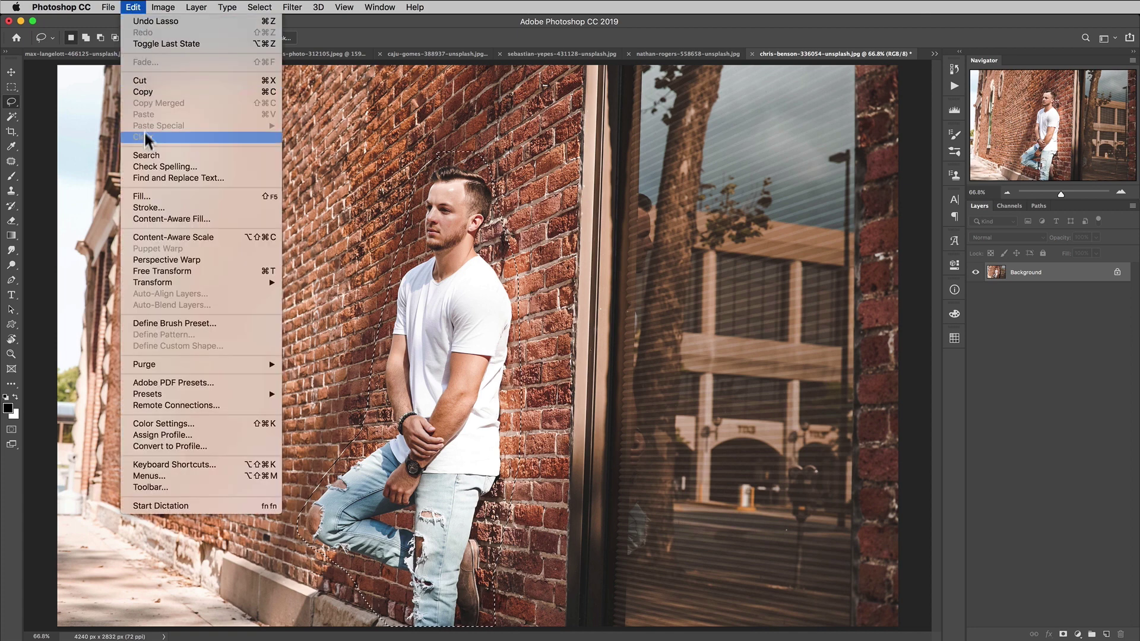
left_click(157, 219)
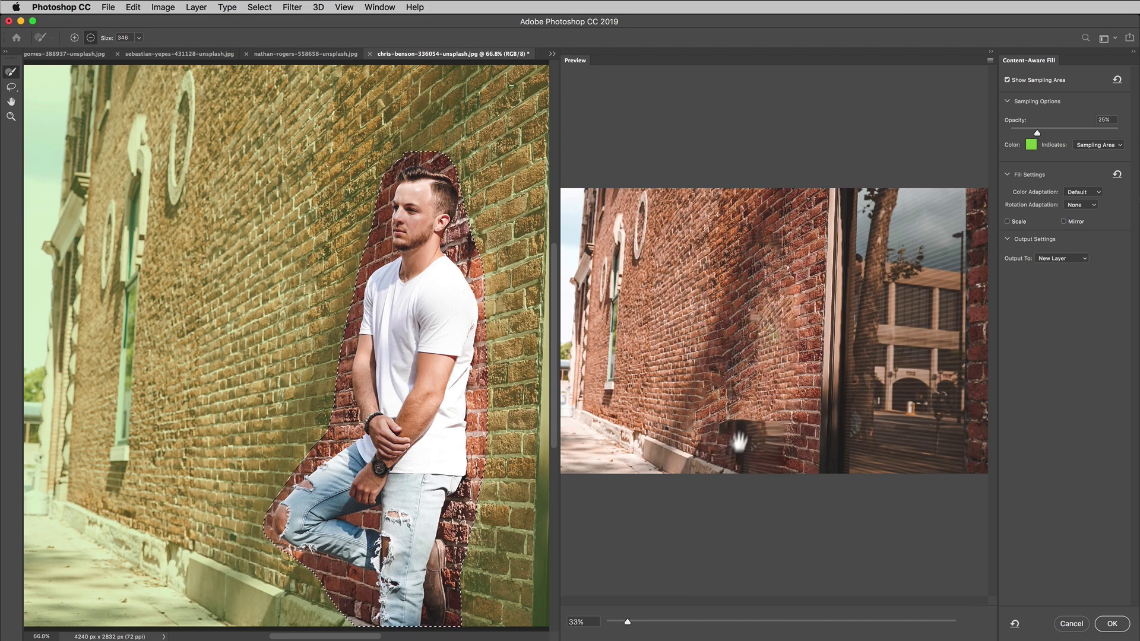
key("space")
left_click_drag(340, 386, 17, 356)
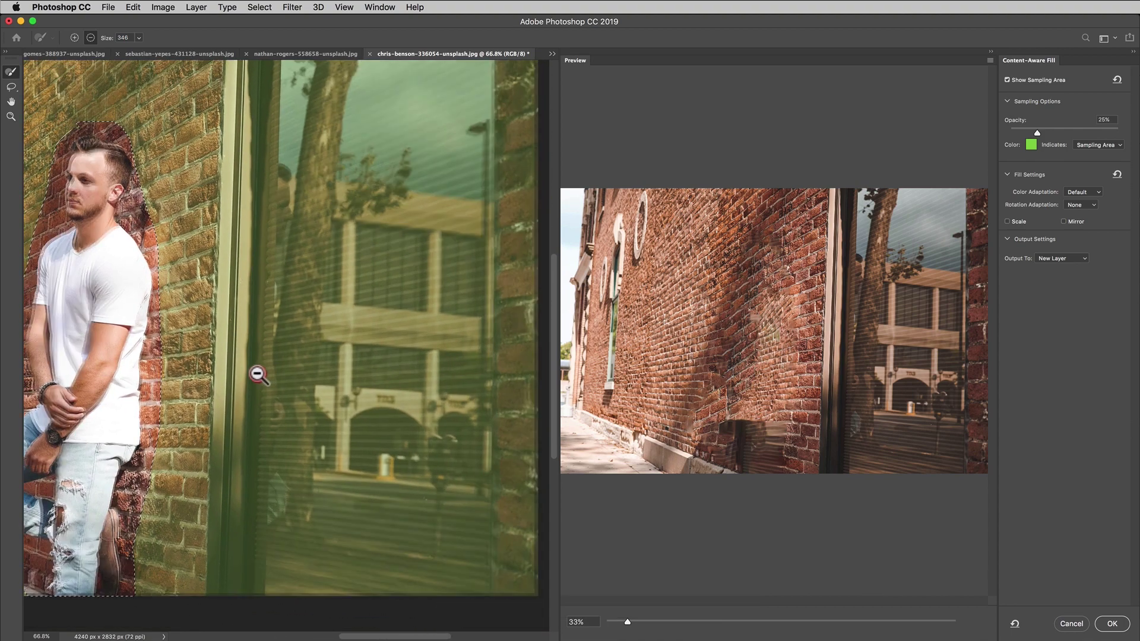
left_click(257, 374, "alt+super")
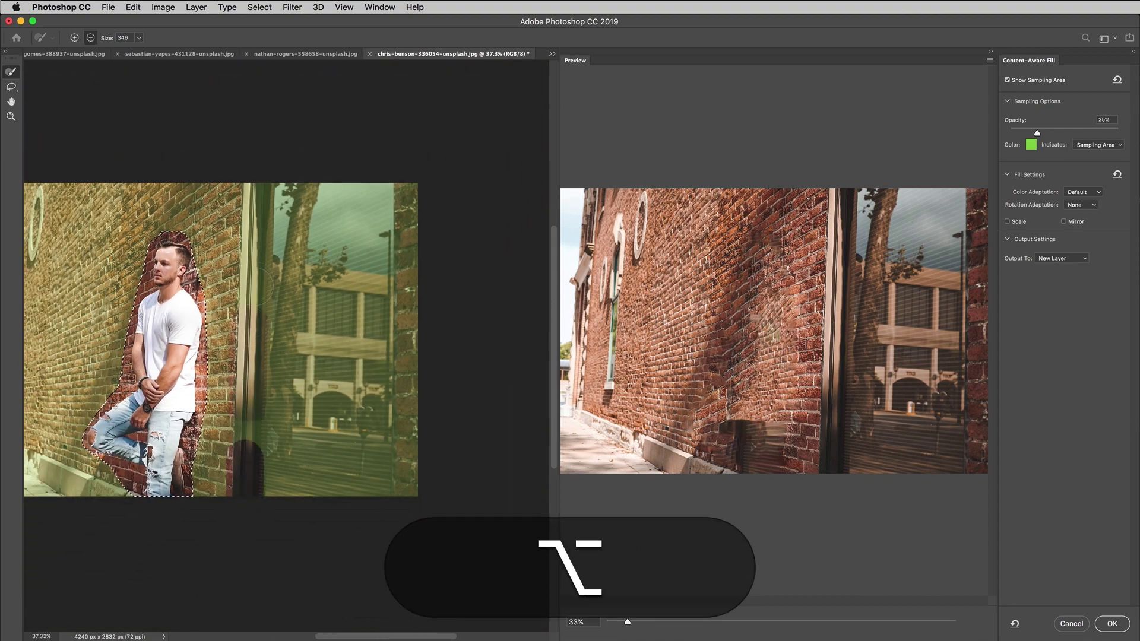
left_click_drag(261, 284, 264, 178)
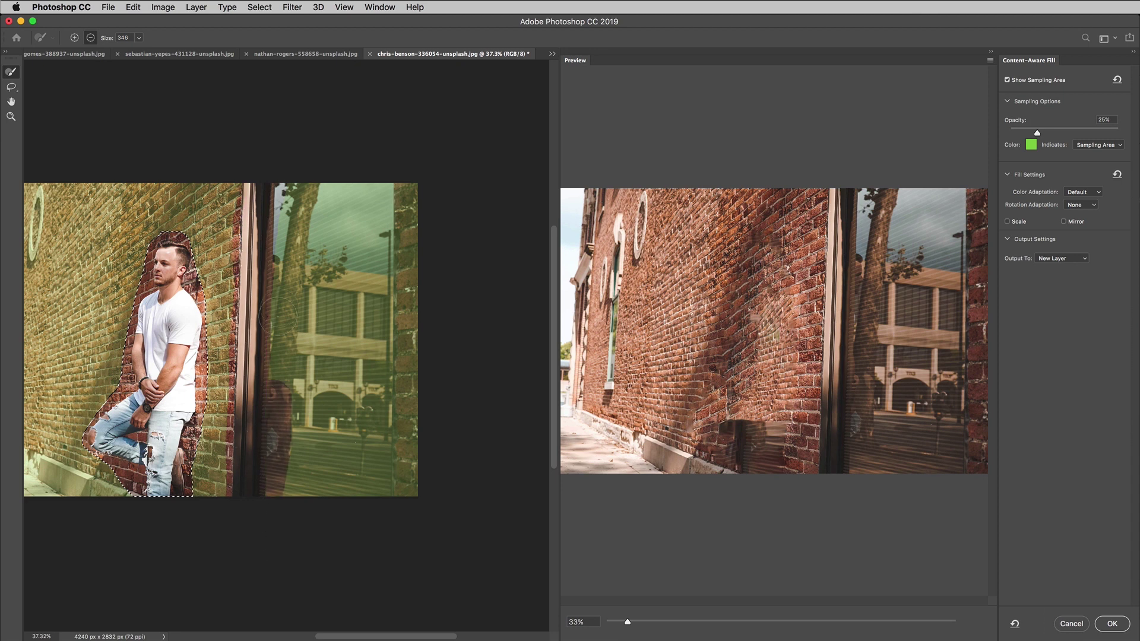
mouse_move(277, 316)
left_mouse_down()
mouse_move(310, 290)
mouse_move(300, 507)
left_mouse_up()
mouse_move(335, 115)
left_mouse_down()
mouse_move(344, 513)
mouse_move(367, 446)
mouse_move(388, 151)
mouse_move(377, 520)
mouse_move(394, 169)
left_mouse_up()
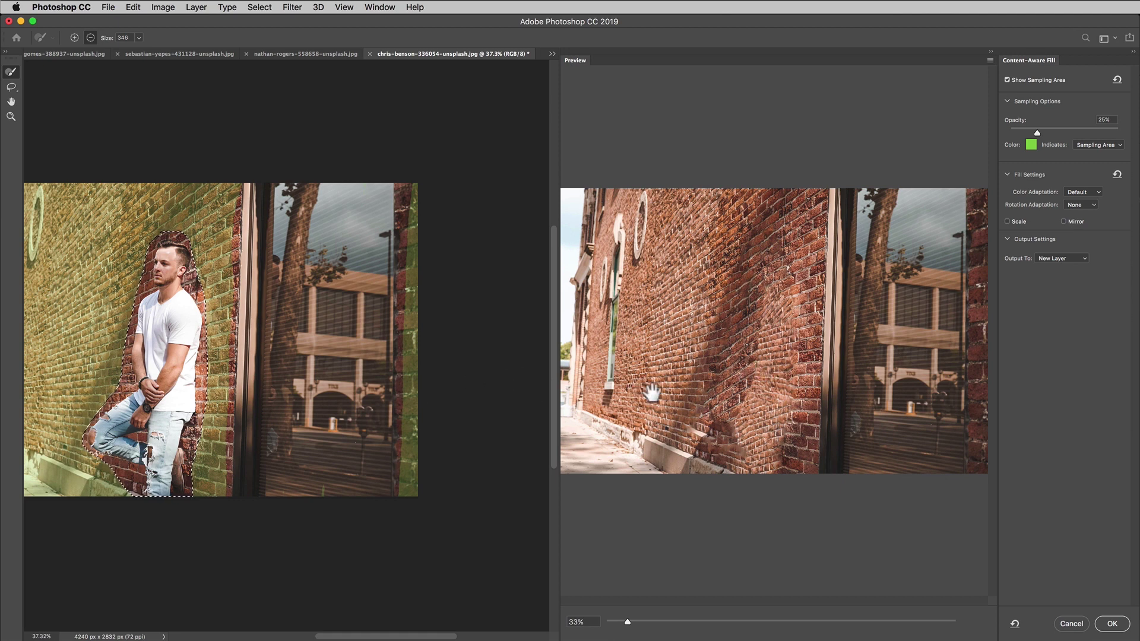
Apply the Content-Aware Fill to a new layer with default color adaptation, and deselect
left_click(294, 8)
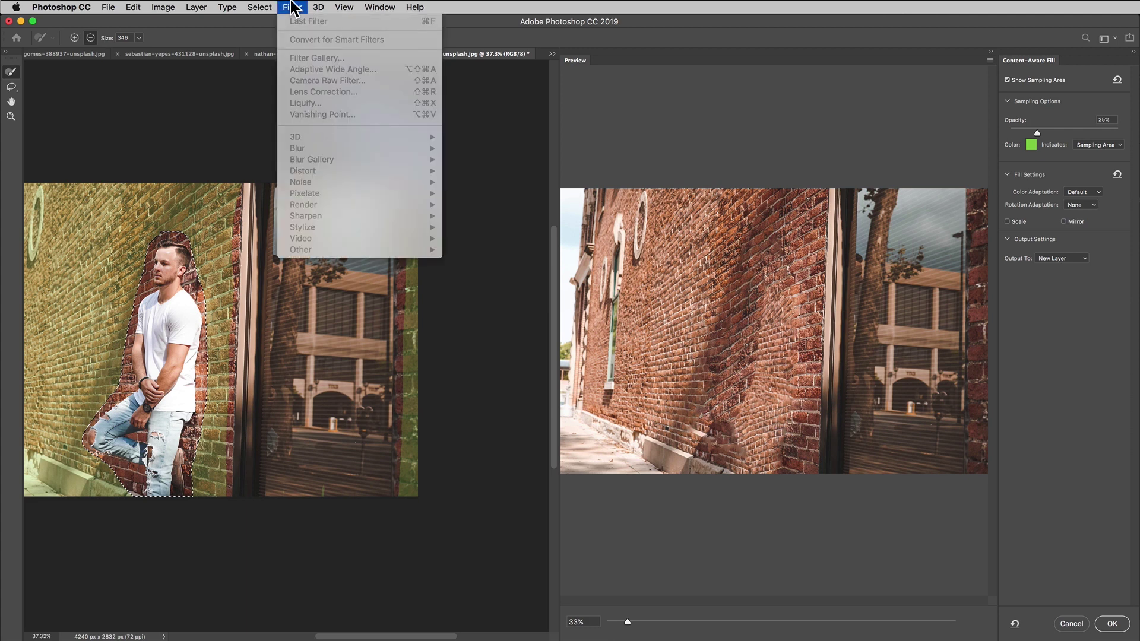
left_click(293, 7)
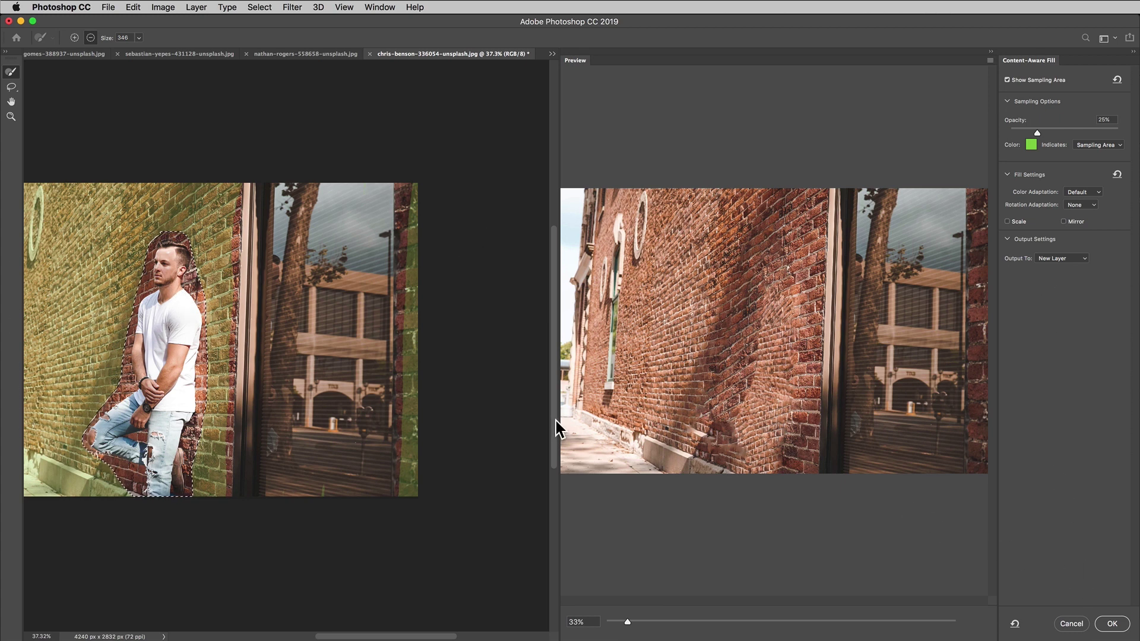
left_click(1111, 624)
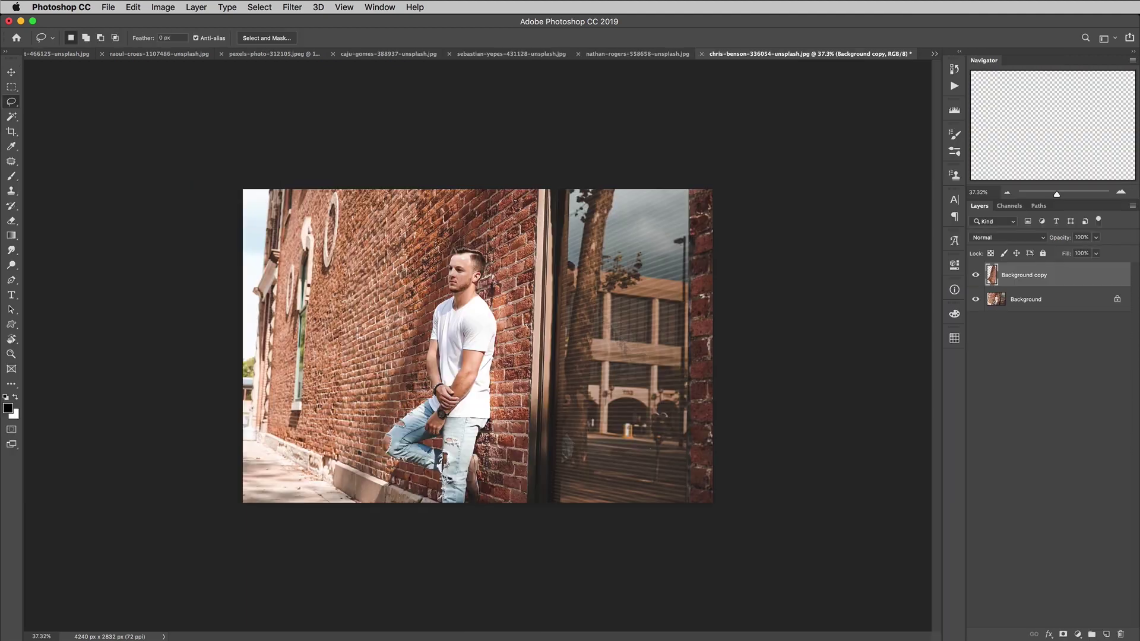
key("super+d")
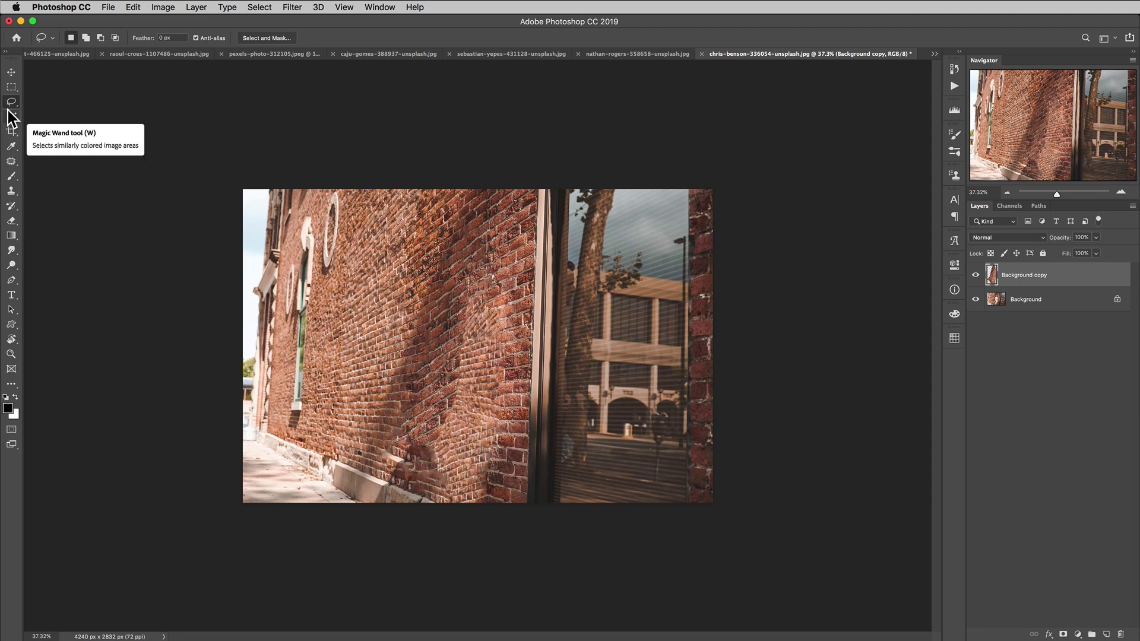
Switch to the Patch tool with the filled copy layer active
left_click(9, 160)
right_click(8, 158)
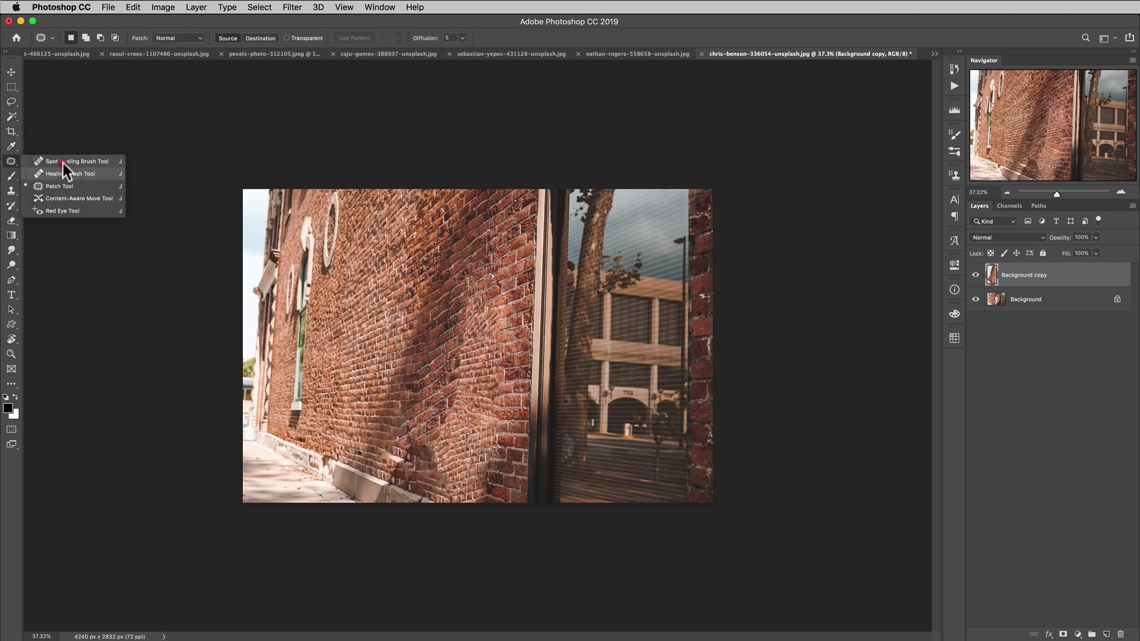
left_click(10, 162)
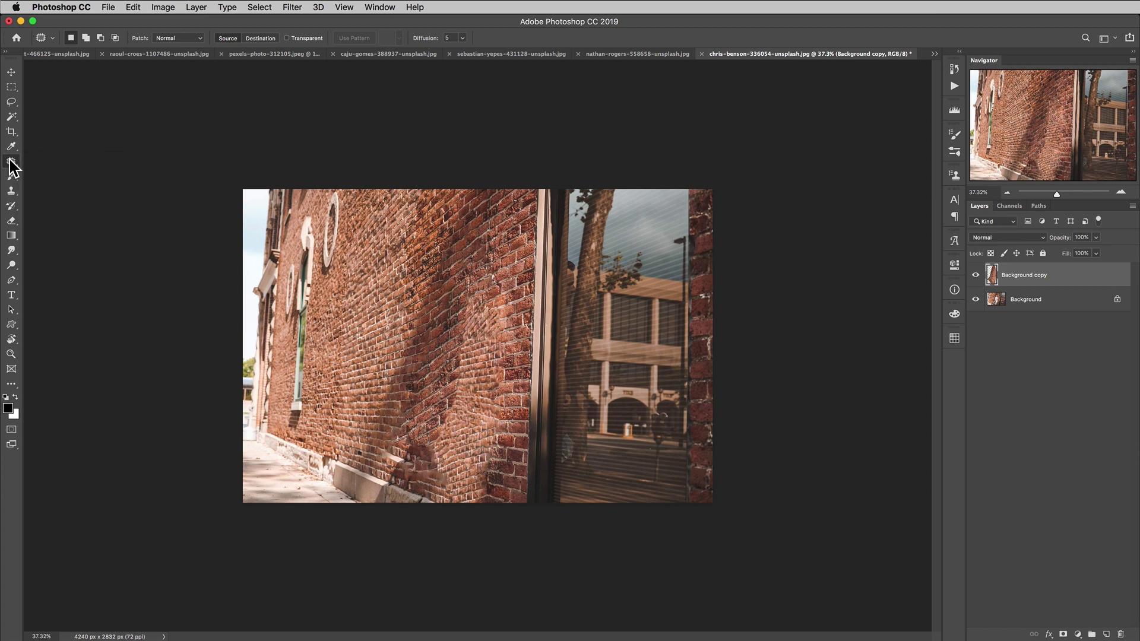